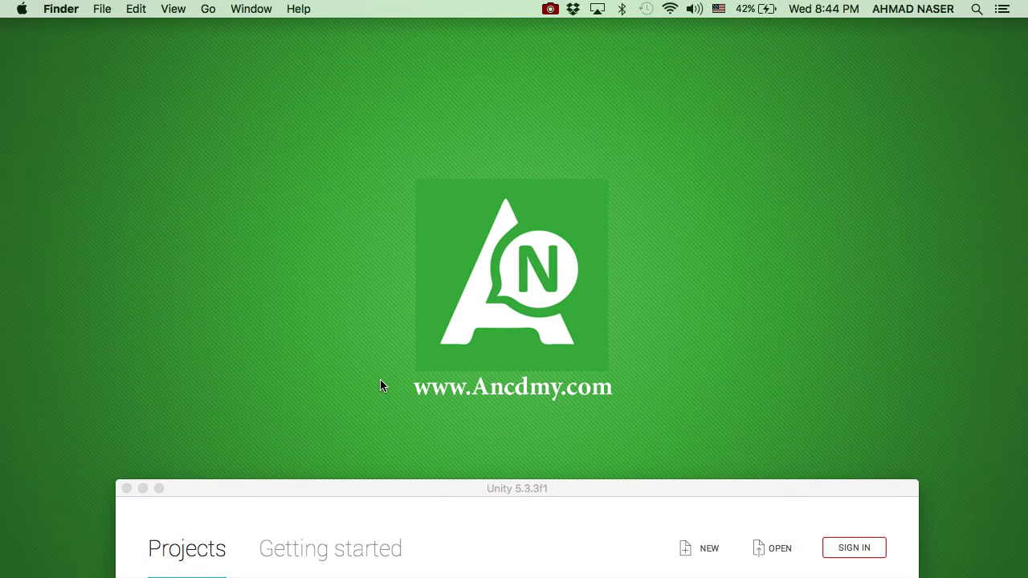
Start a new 3D project and name it MindizorGameManager.
{"action": "left_click", "coordinate": [289, 496]}
{"action": "left_click_drag", "start_coordinate": [297, 491], "coordinate": [273, 155]}
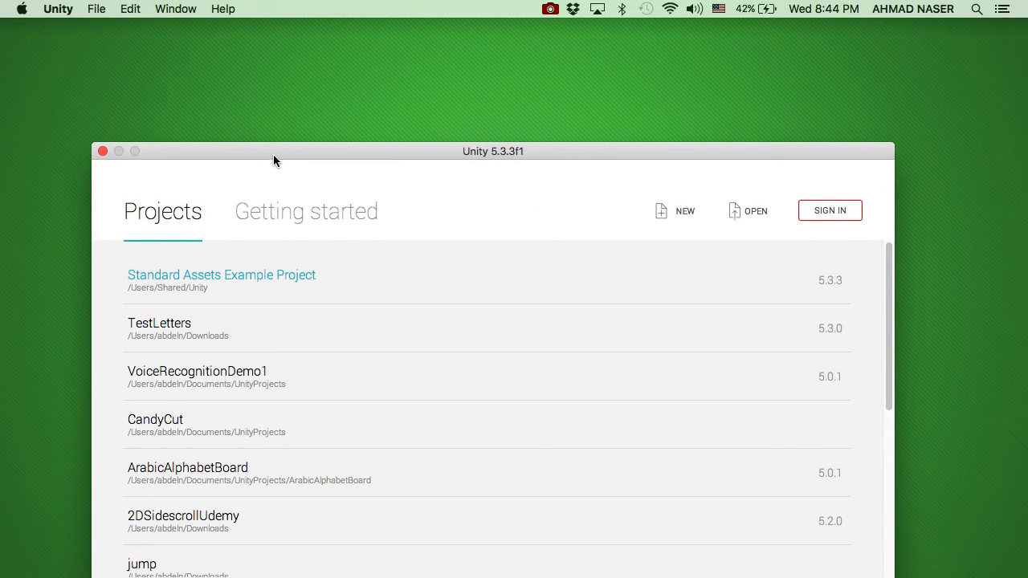
{"action": "left_click", "coordinate": [683, 215]}
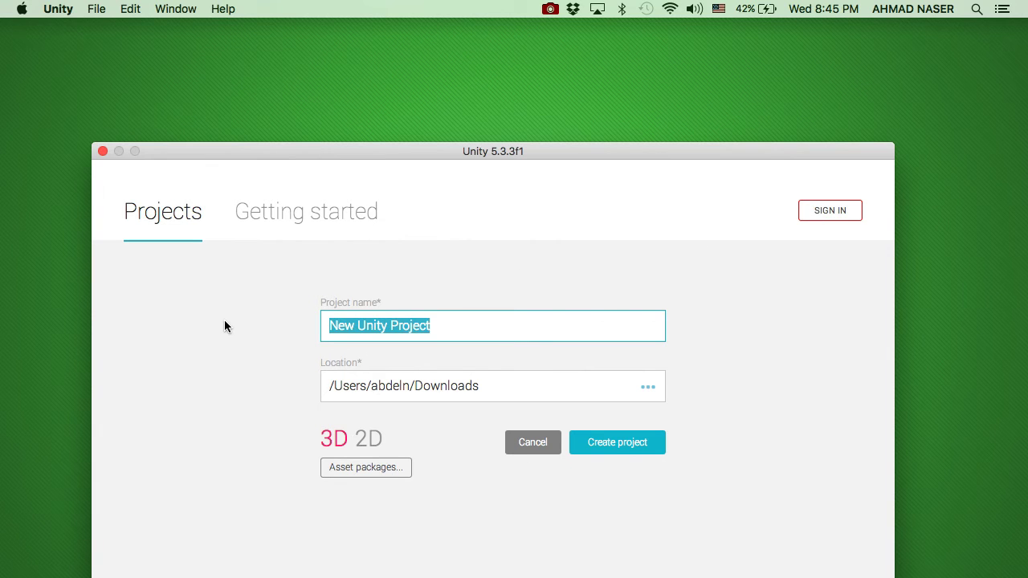
{"action": "type", "text": "Mindizor2DGame"}
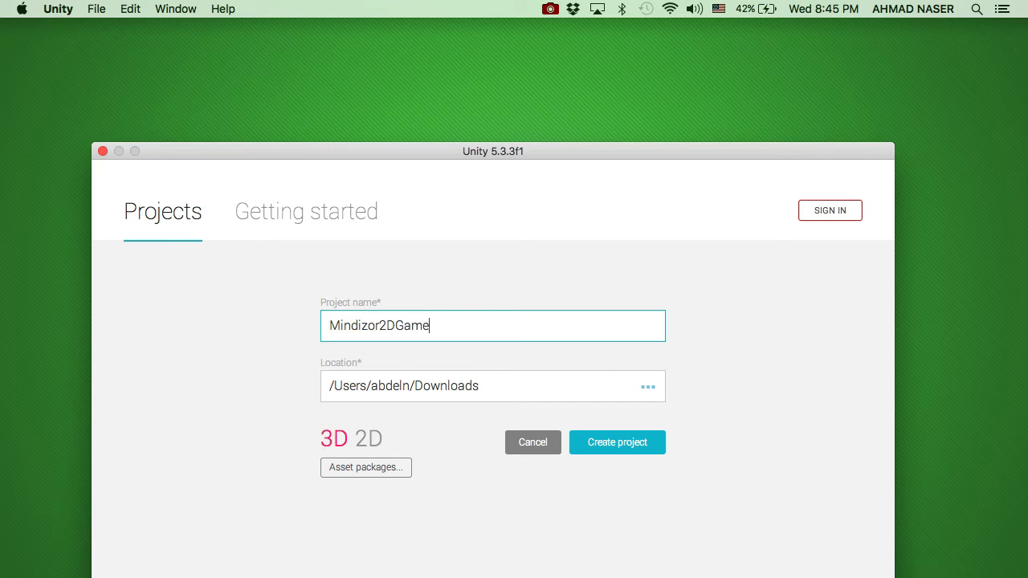
{"action": "type", "text": "Manager"}
{"action": "left_click_drag", "start_coordinate": [395, 326], "coordinate": [381, 326]}
{"action": "key", "text": "BackSpace"}
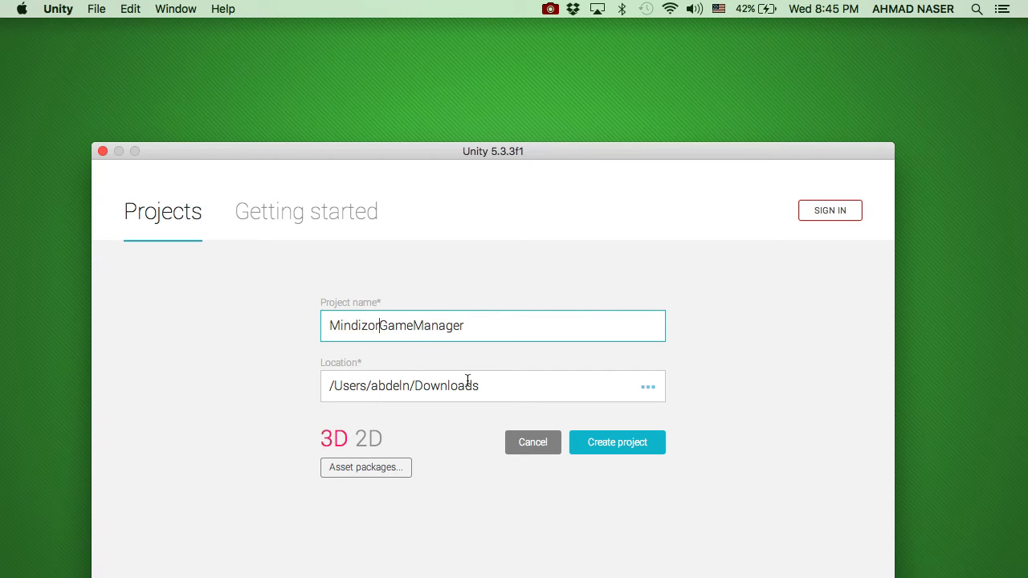
Create a UnityProjects folder on the Desktop and choose it as the project location.
{"action": "left_click", "coordinate": [650, 390]}
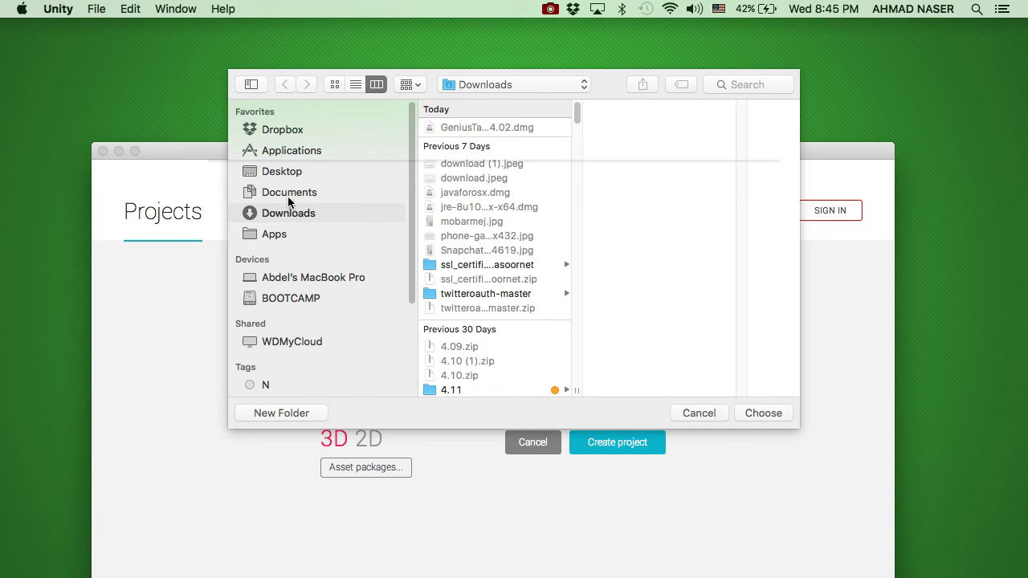
{"action": "left_click", "coordinate": [285, 178]}
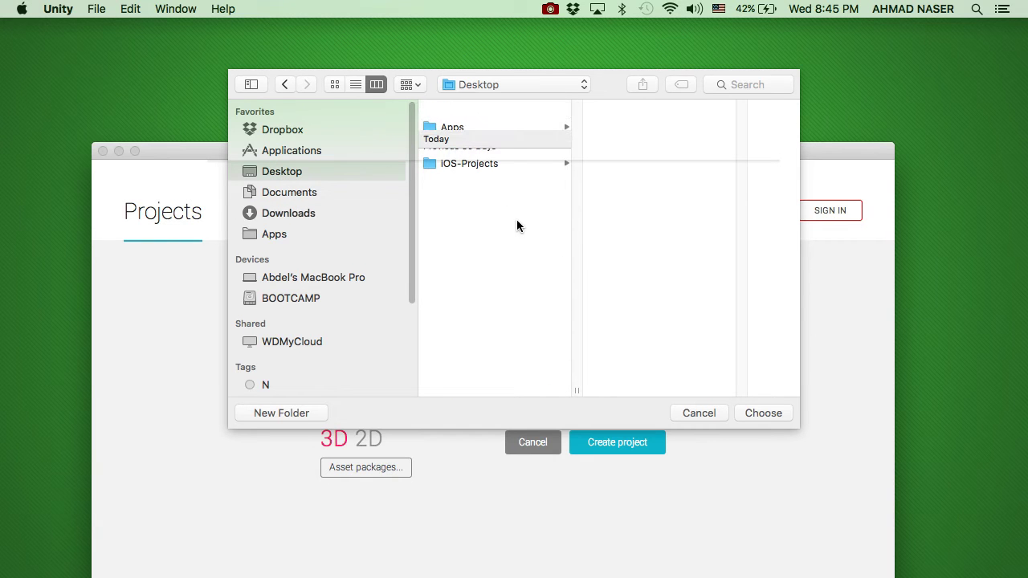
{"action": "left_click", "coordinate": [290, 413]}
{"action": "type", "text": "UnityProjects"}
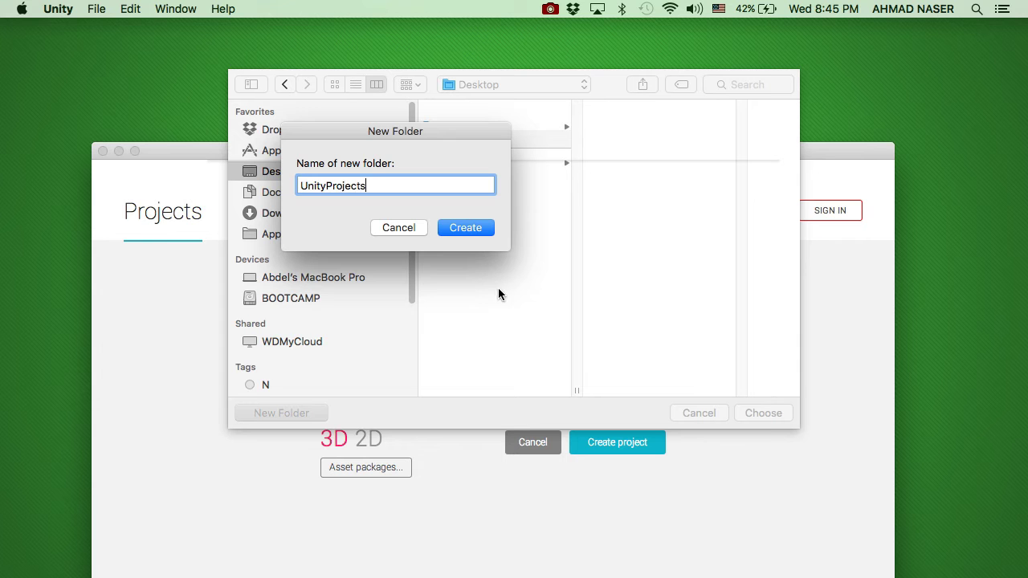
{"action": "left_click", "coordinate": [464, 226]}
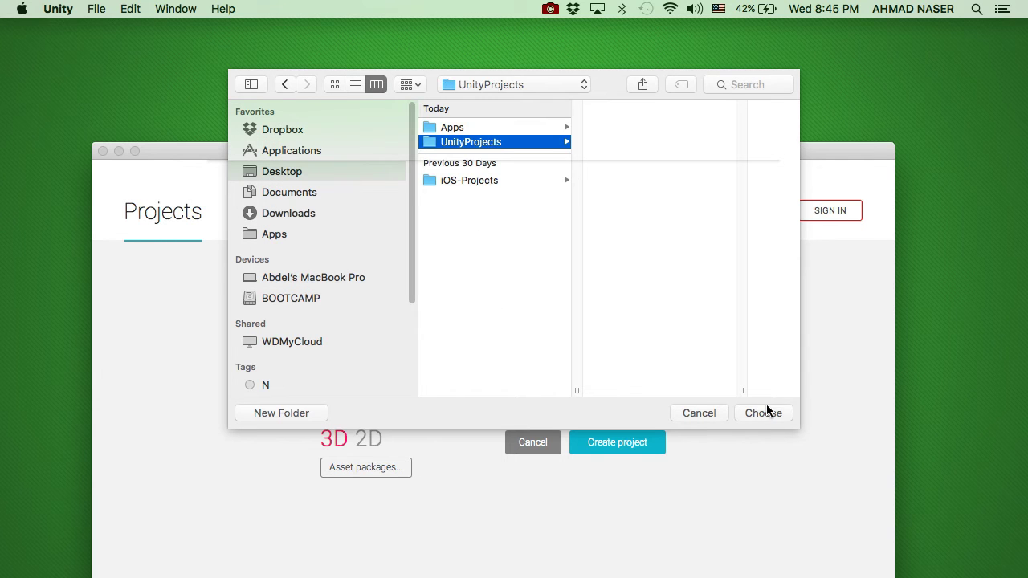
{"action": "left_click", "coordinate": [775, 414]}
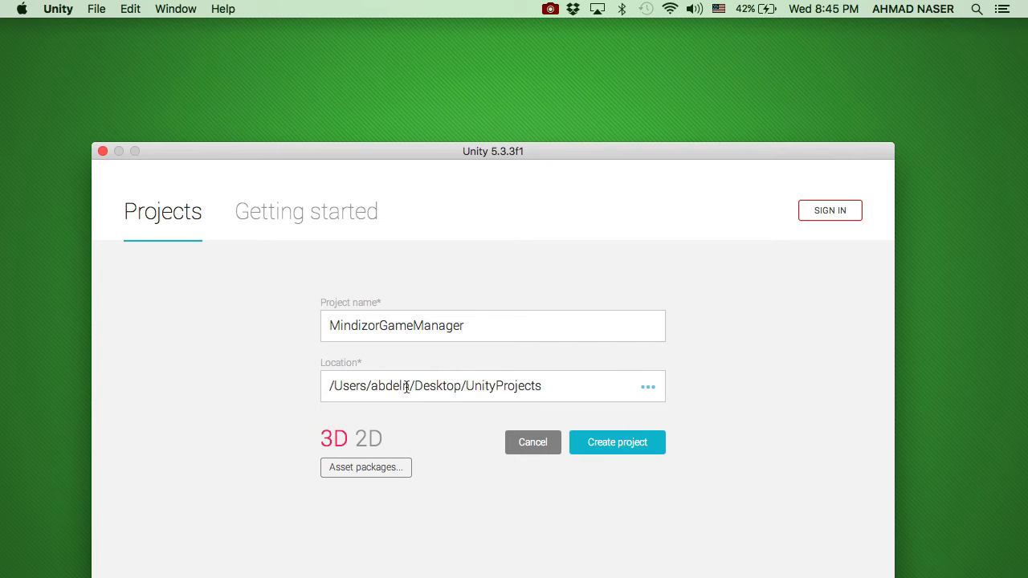
Create the project and enlarge its editor window to fill the screen.
{"action": "left_click", "coordinate": [633, 442]}
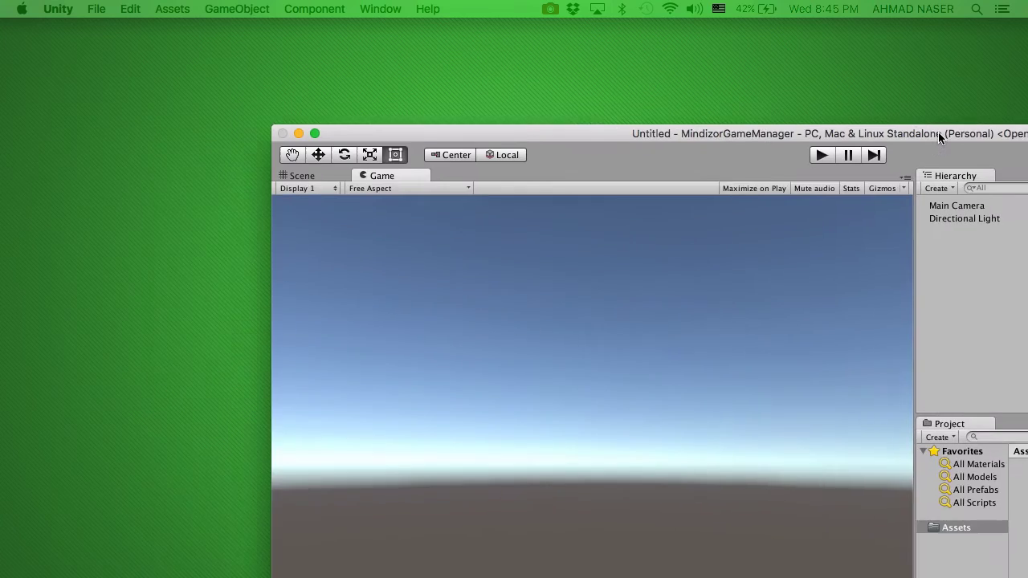
{"action": "left_click_drag", "start_coordinate": [938, 131], "coordinate": [658, 49]}
{"action": "double_click", "coordinate": [658, 49]}
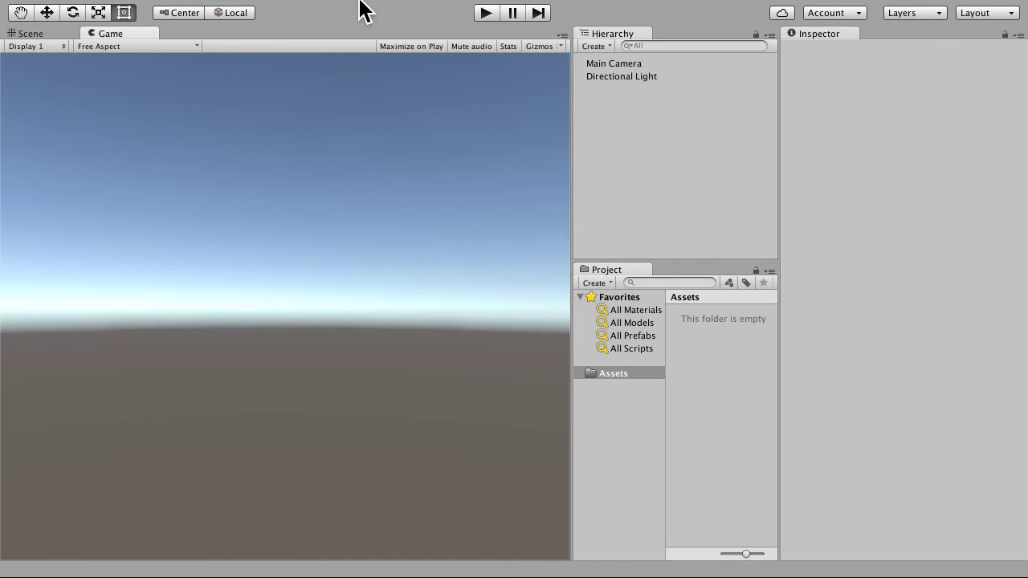
{"action": "mouse_move", "coordinate": [361, 10]}
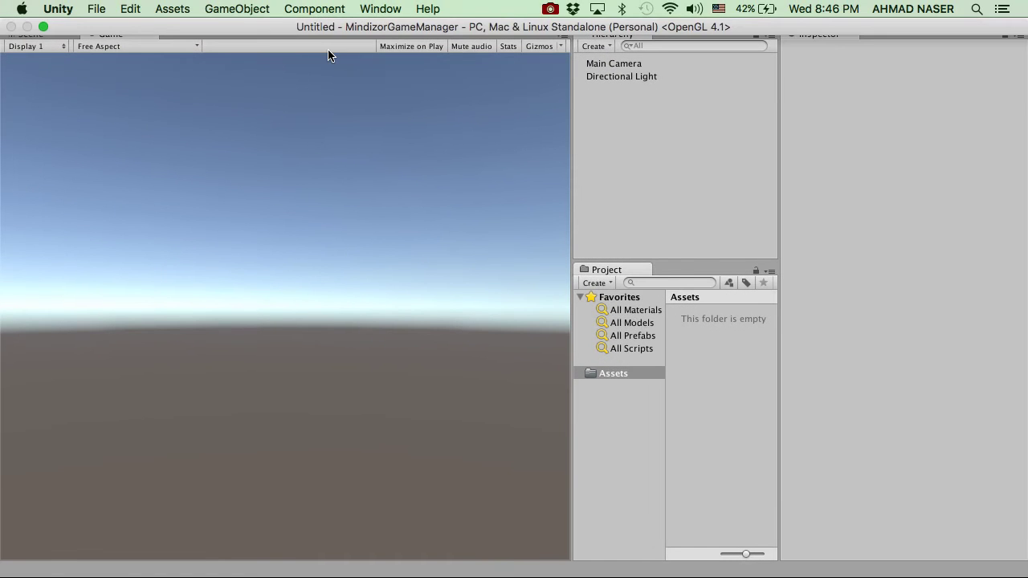
Set the Main Camera's projection to Orthographic.
{"action": "left_click", "coordinate": [614, 76]}
{"action": "left_click", "coordinate": [609, 64]}
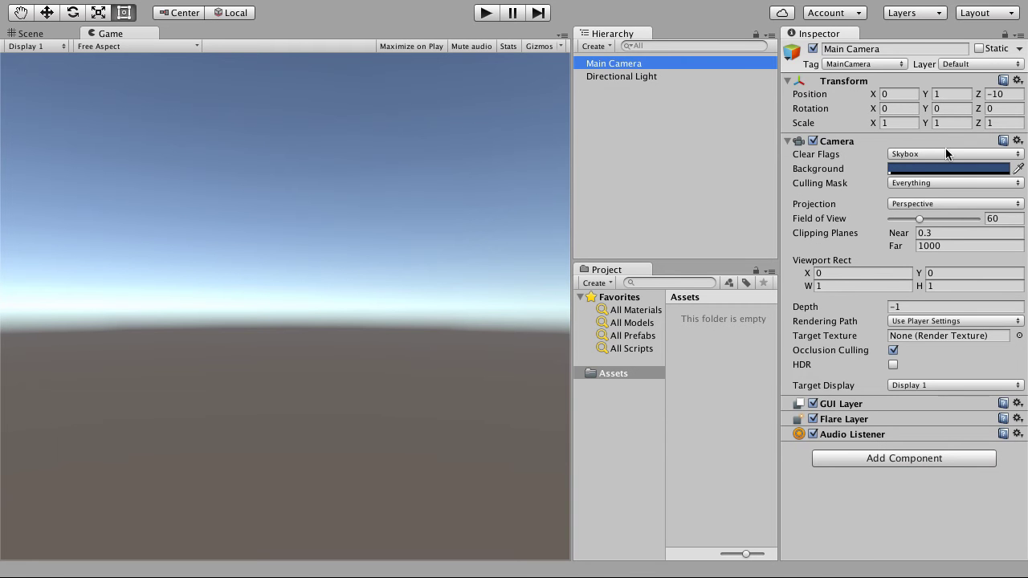
{"action": "left_click", "coordinate": [914, 183]}
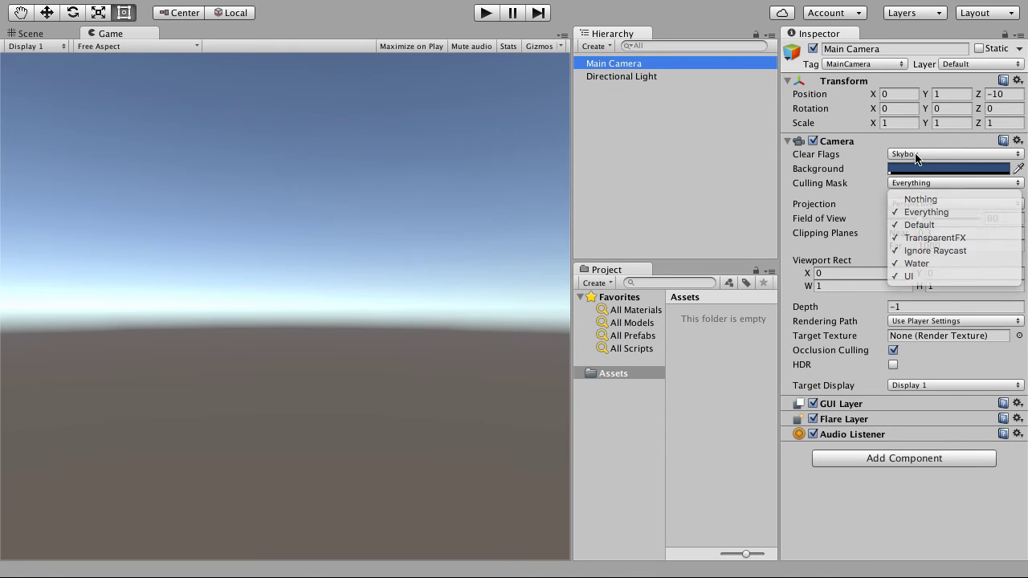
{"action": "left_click", "coordinate": [916, 157]}
{"action": "left_click", "coordinate": [916, 154]}
{"action": "key", "text": "Escape"}
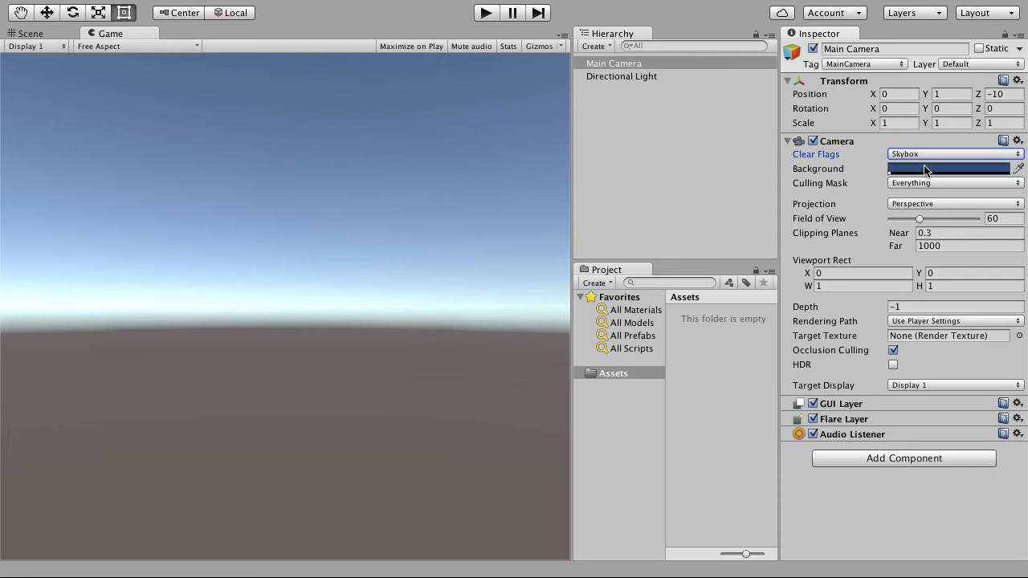
{"action": "left_click", "coordinate": [924, 204]}
{"action": "left_click", "coordinate": [924, 219]}
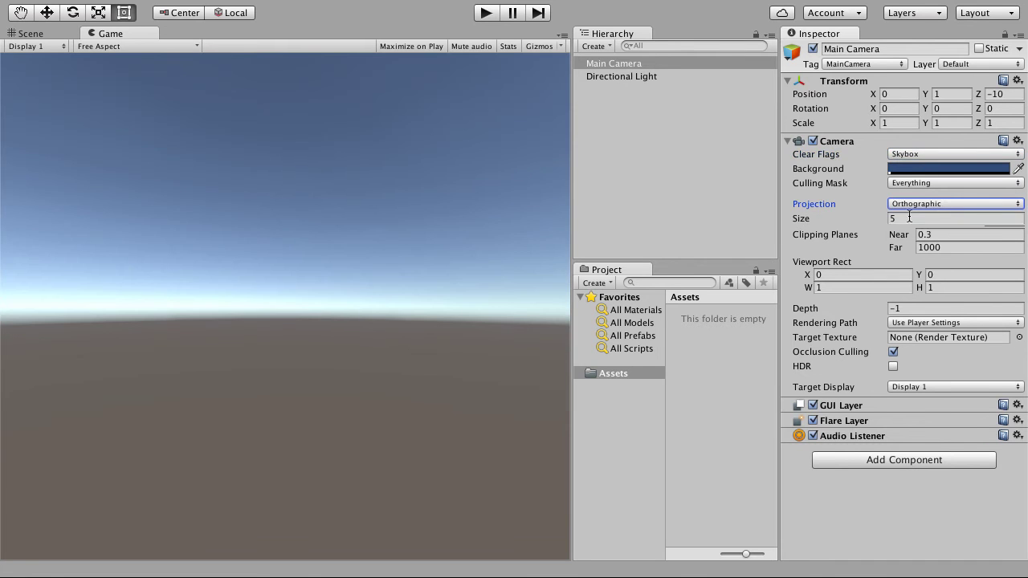
Set the Main Camera's clear flags to Solid Color and its background to a brighter blue.
{"action": "left_click", "coordinate": [919, 155]}
{"action": "left_click", "coordinate": [920, 168]}
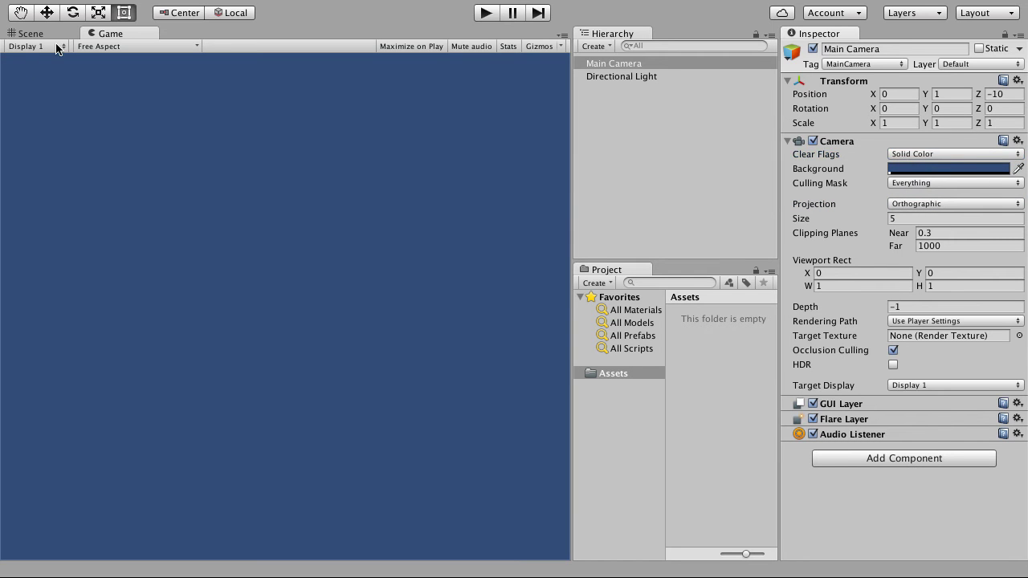
{"action": "left_click", "coordinate": [947, 168]}
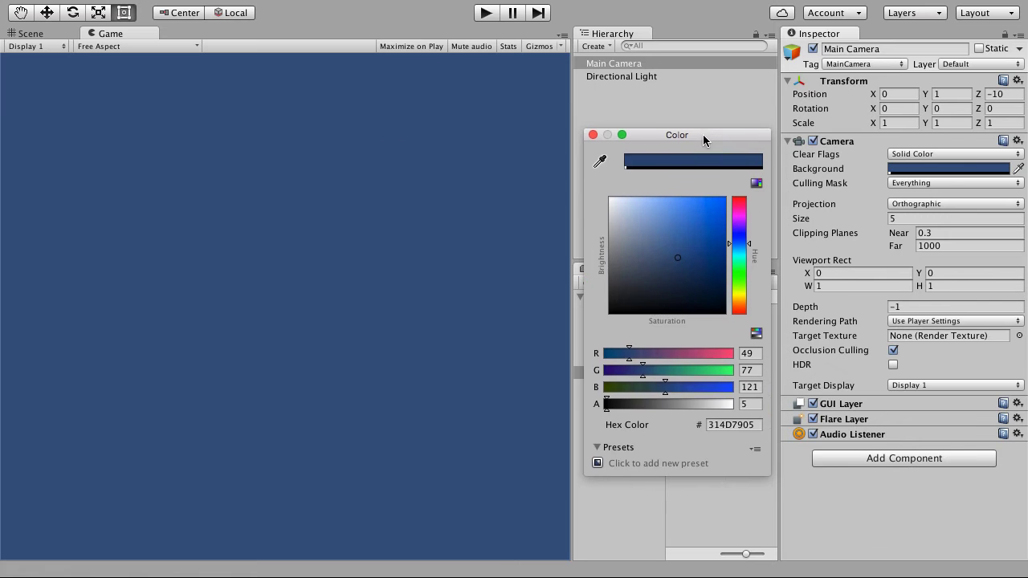
{"action": "left_click_drag", "start_coordinate": [709, 222], "coordinate": [701, 204]}
{"action": "left_click", "coordinate": [593, 132]}
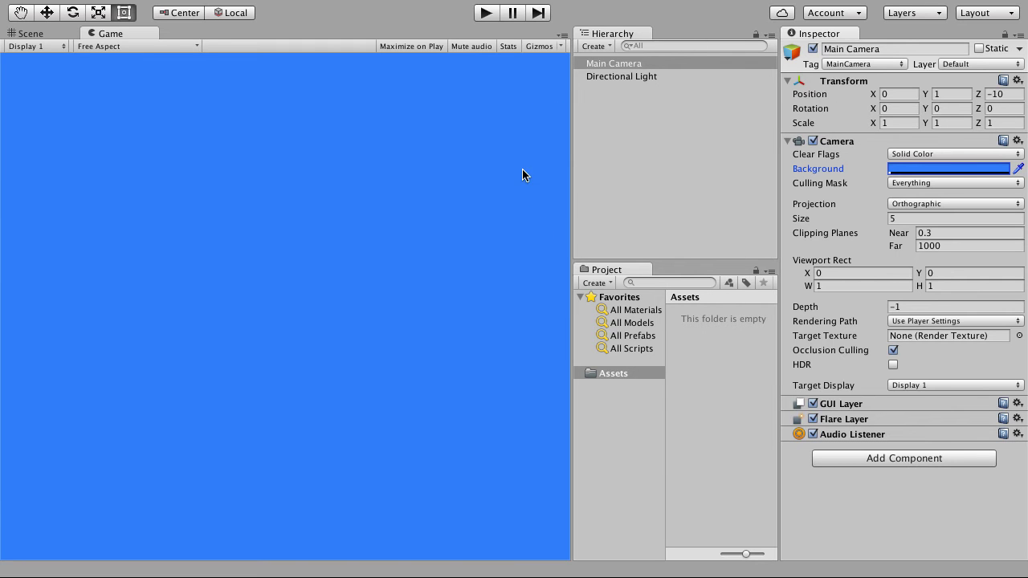
Test-run the game briefly and examine the Main Camera's viewing volume in the Scene view before returning to the Game view.
{"action": "left_click", "coordinate": [487, 13]}
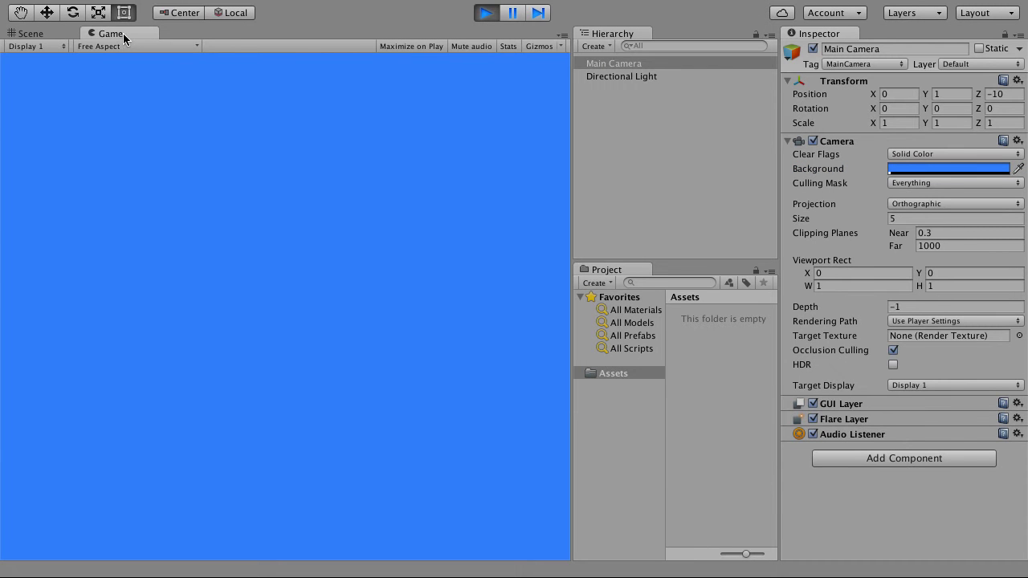
{"action": "left_click", "coordinate": [497, 11]}
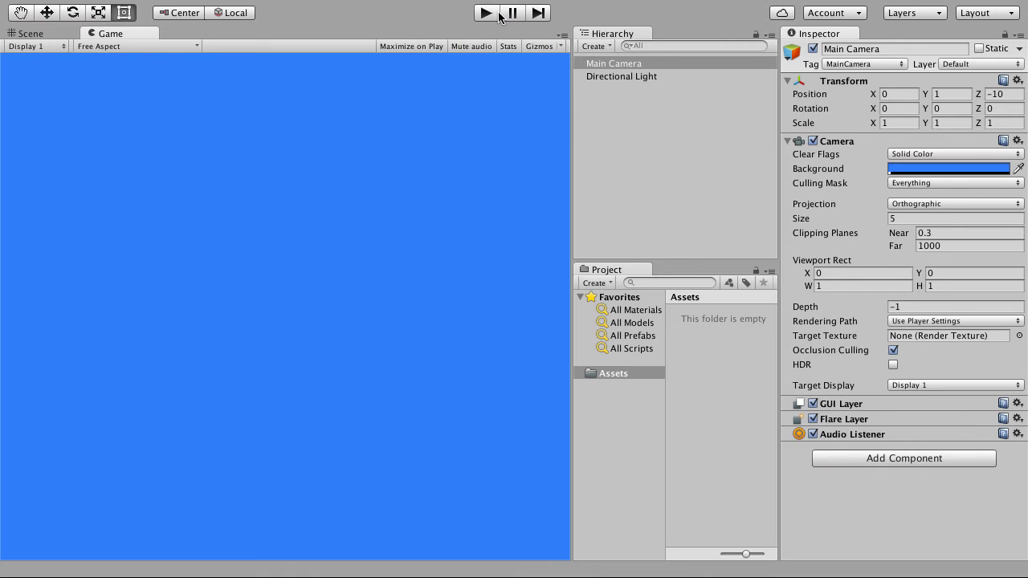
{"action": "left_click", "coordinate": [26, 46]}
{"action": "left_click", "coordinate": [32, 34]}
{"action": "left_click", "coordinate": [32, 36]}
{"action": "scroll", "coordinate": [276, 289], "scroll_direction": "up", "scroll_amount": 2}
{"action": "scroll", "coordinate": [276, 302], "scroll_direction": "down", "scroll_amount": 4}
{"action": "scroll", "coordinate": [280, 309], "scroll_direction": "down", "scroll_amount": 5}
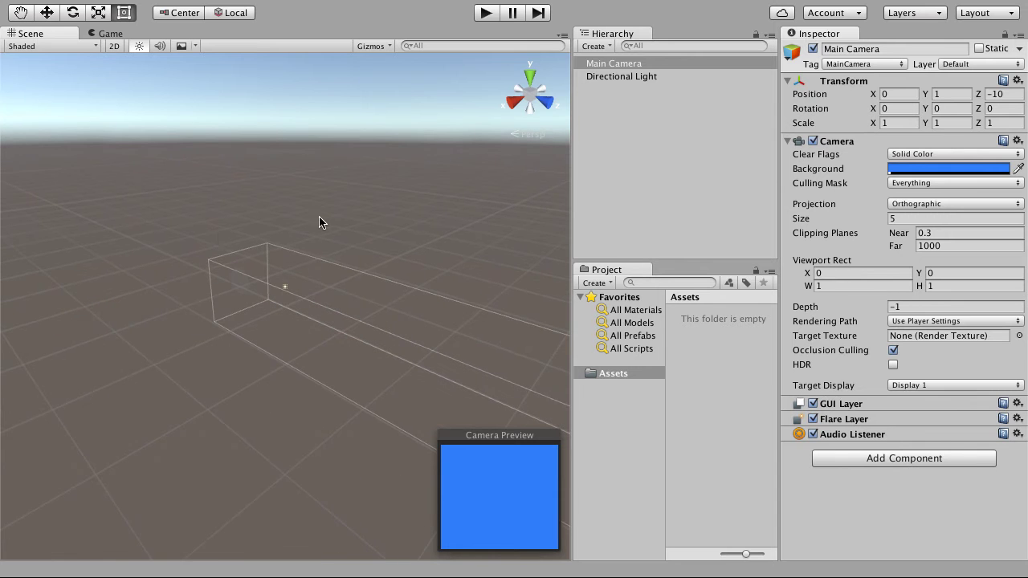
{"action": "scroll", "coordinate": [219, 294], "scroll_direction": "down", "scroll_amount": 1}
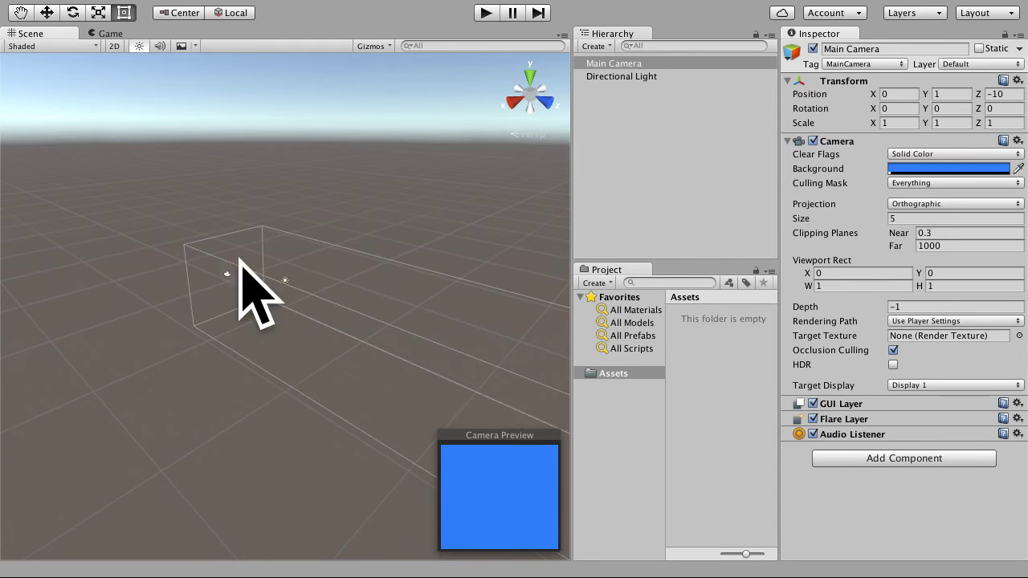
{"action": "left_click", "coordinate": [111, 35]}
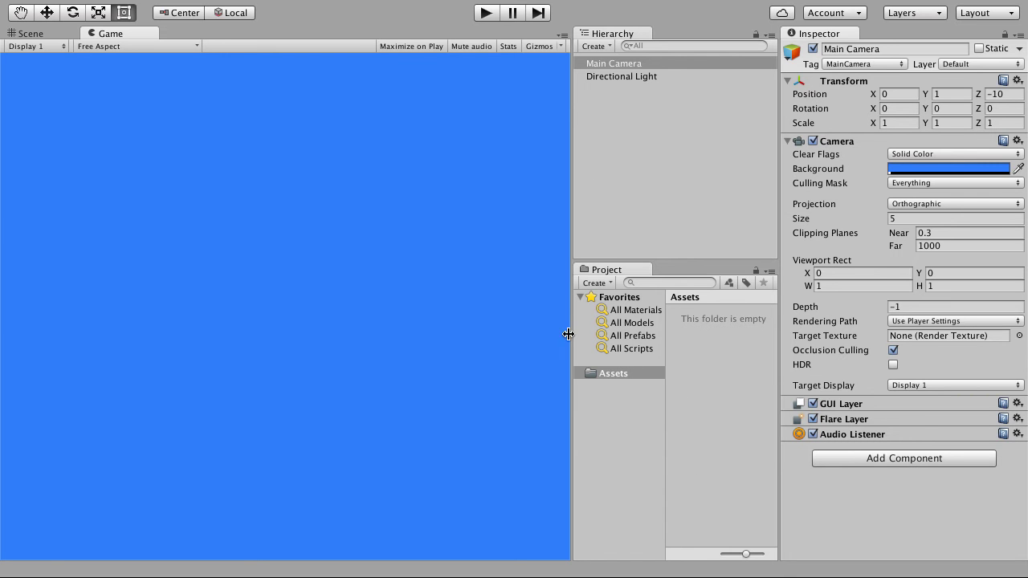
Create a folder named MindizorGameManager inside the Assets folder.
{"action": "right_click", "coordinate": [617, 378]}
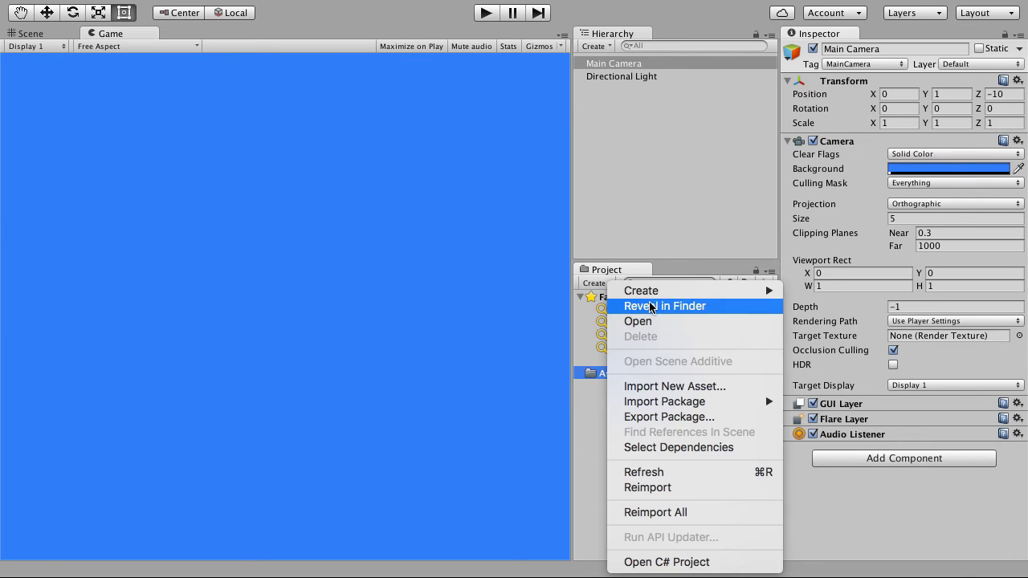
{"action": "mouse_move", "coordinate": [651, 292]}
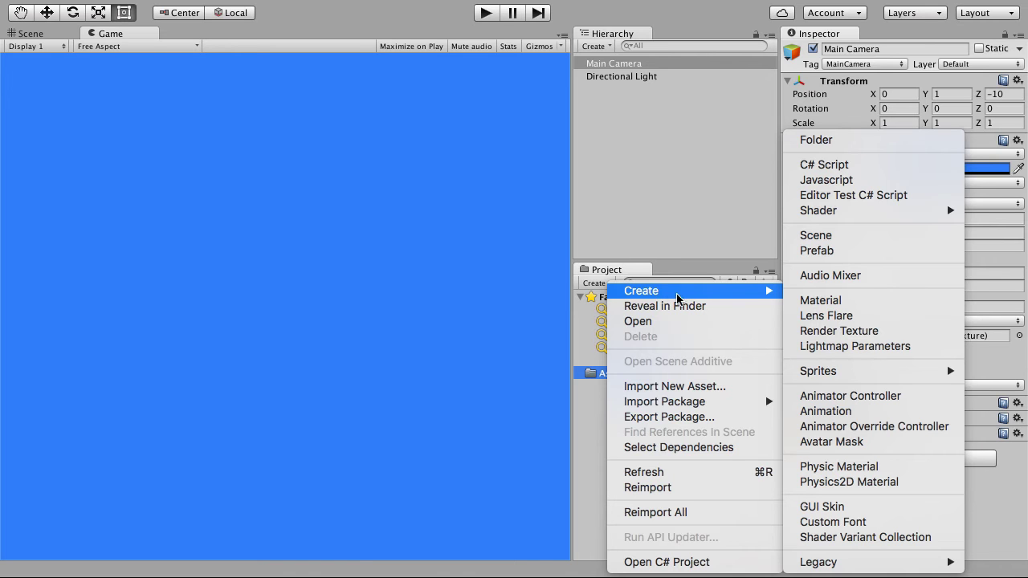
{"action": "left_click", "coordinate": [816, 140]}
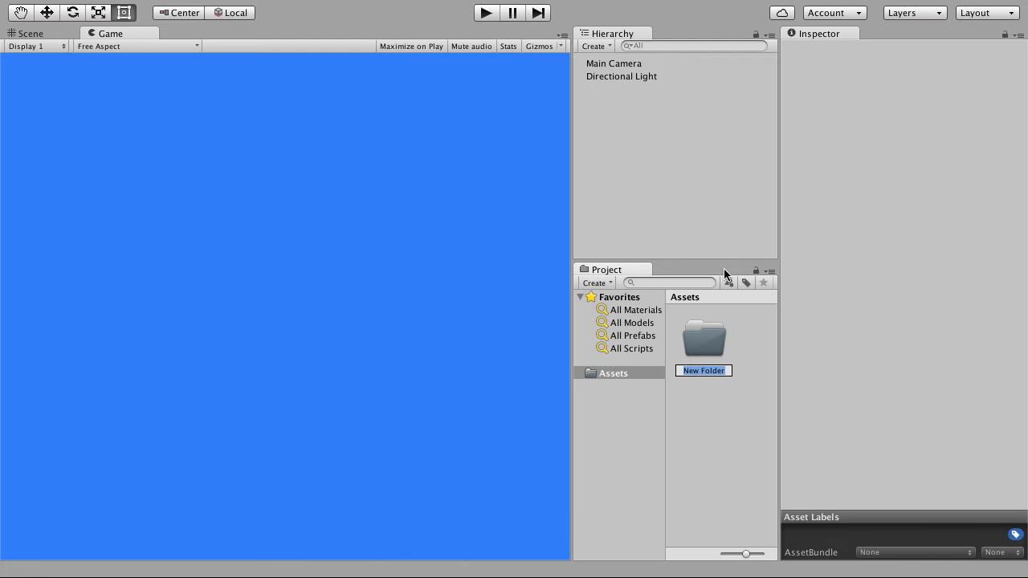
{"action": "type", "text": "MindizorGameManager"}
{"action": "key", "text": "Return"}
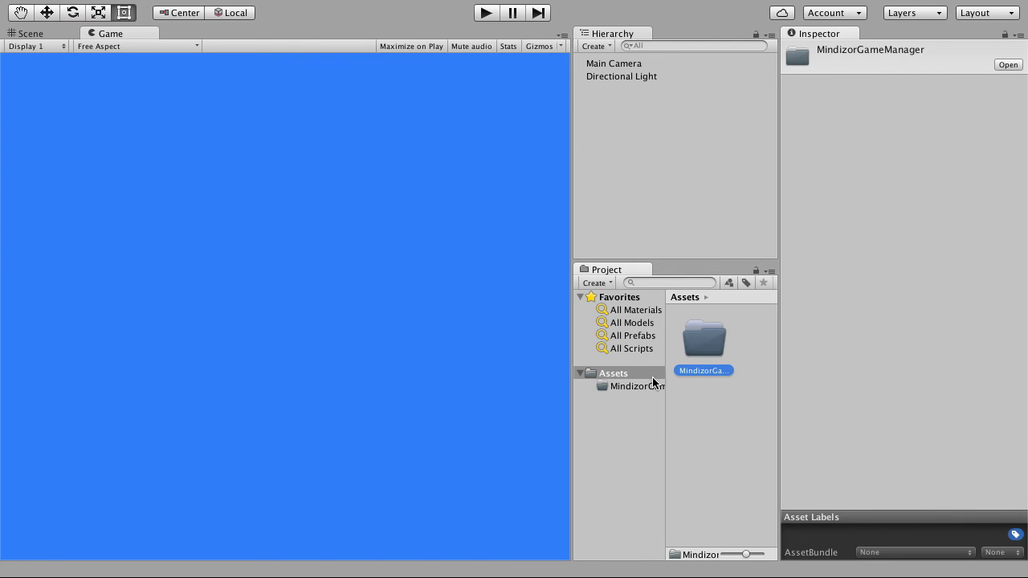
Create a Scenes folder inside the MindizorGameManager asset folder and open it.
{"action": "left_click", "coordinate": [633, 387]}
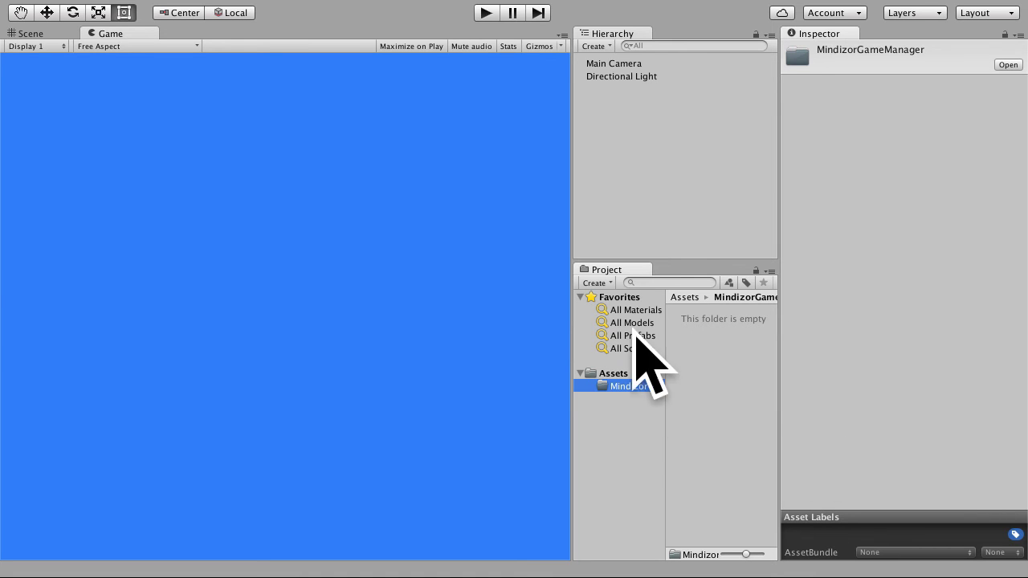
{"action": "right_click", "coordinate": [691, 346]}
{"action": "key", "text": "Escape"}
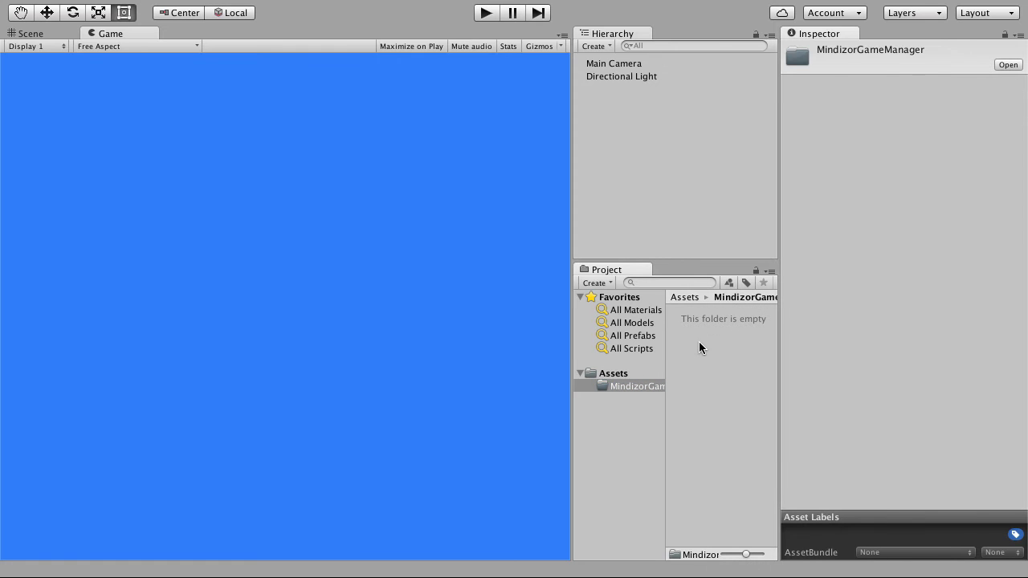
{"action": "right_click", "coordinate": [699, 343]}
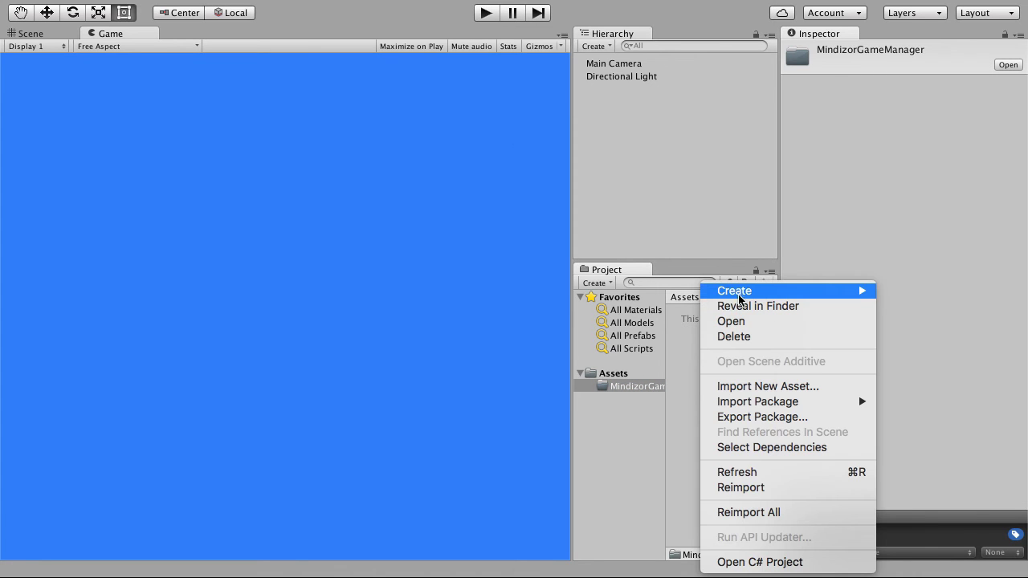
{"action": "mouse_move", "coordinate": [735, 291]}
{"action": "left_click", "coordinate": [587, 142]}
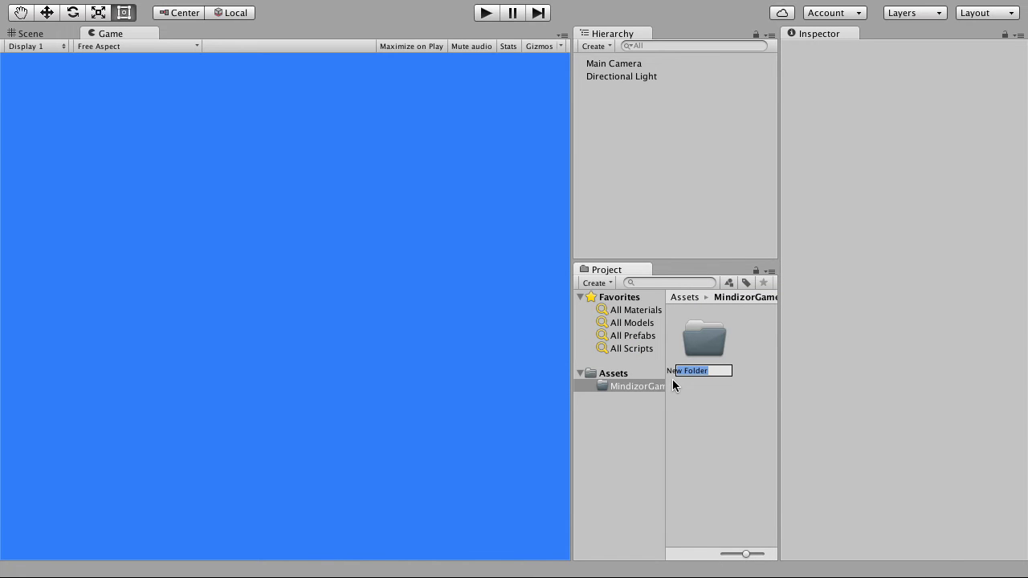
{"action": "type", "text": "Scenes"}
{"action": "key", "text": "Return"}
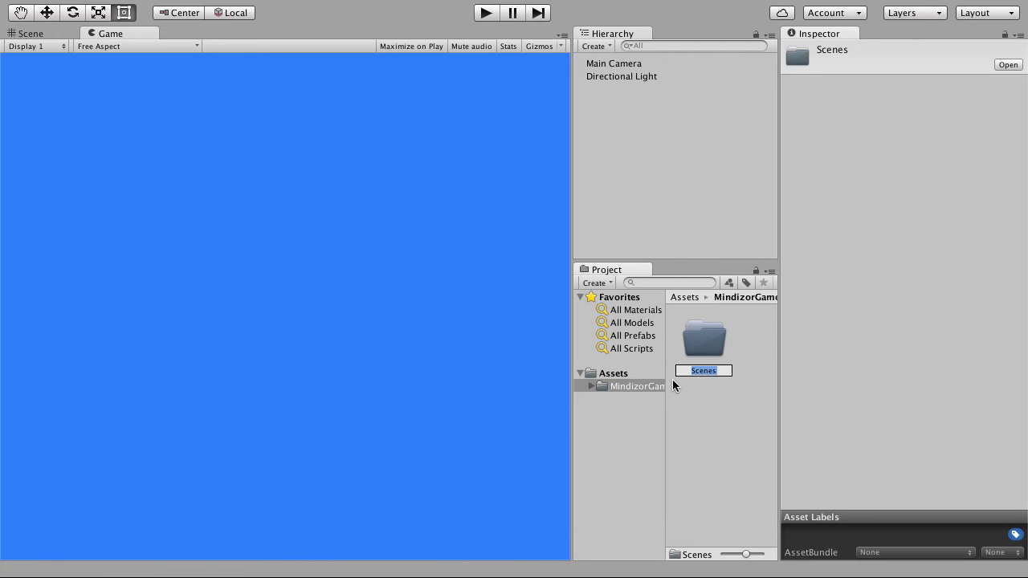
{"action": "double_click", "coordinate": [693, 347]}
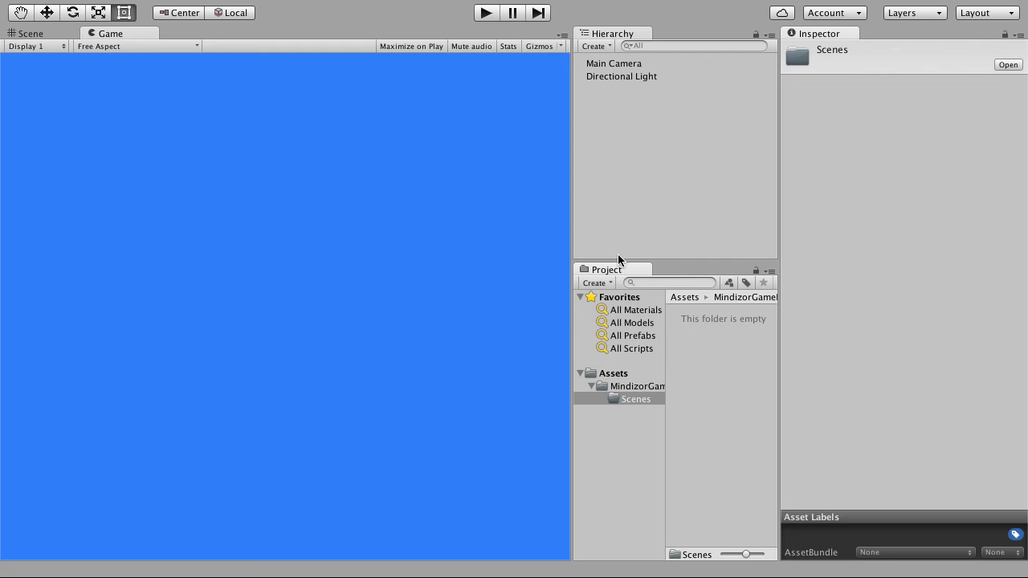
Save the current scene as level1 in the Assets folder.
{"action": "left_click", "coordinate": [94, 10]}
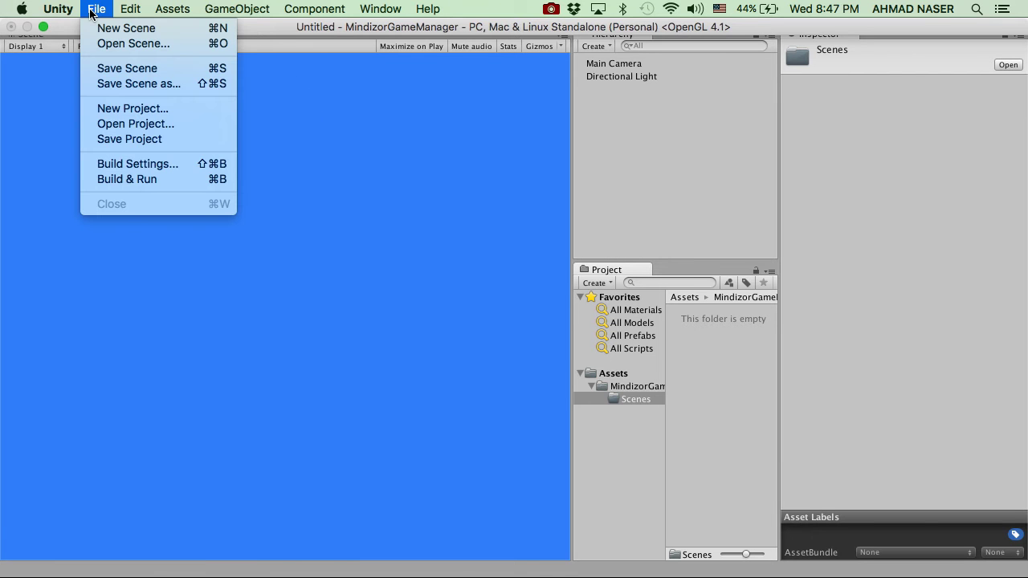
{"action": "left_click", "coordinate": [118, 69]}
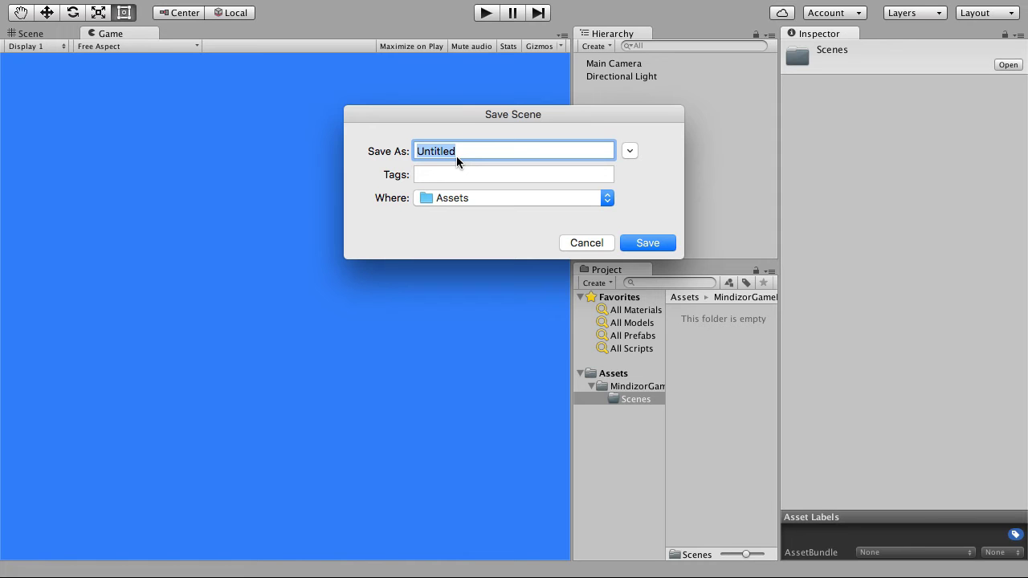
{"action": "type", "text": "level1"}
{"action": "left_click", "coordinate": [501, 199]}
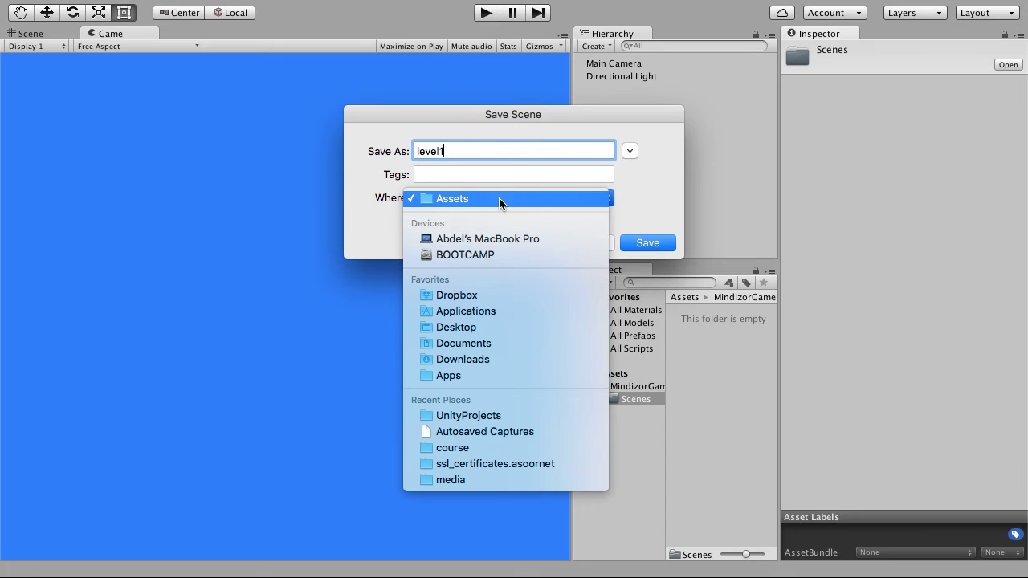
{"action": "left_click", "coordinate": [464, 198]}
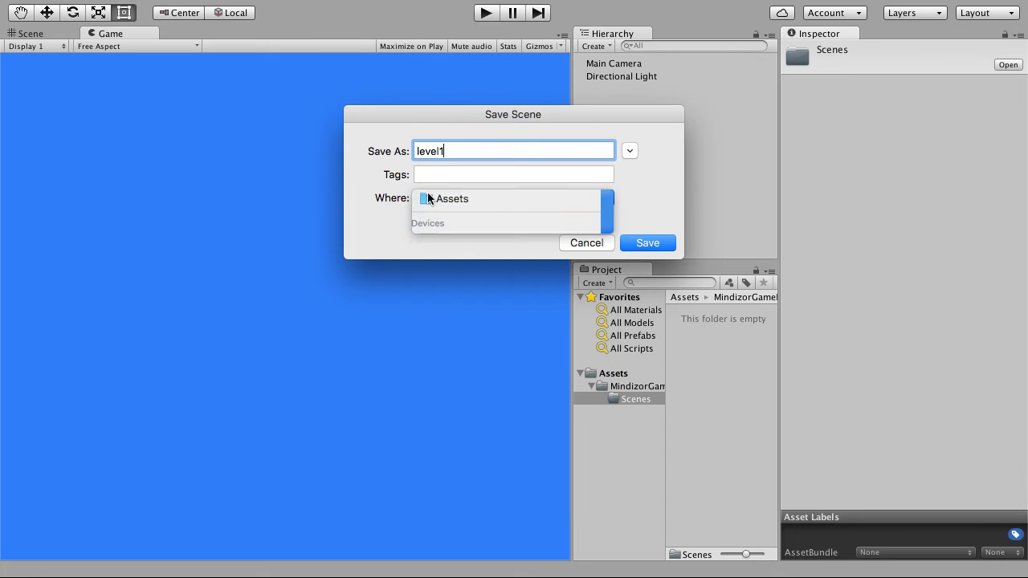
{"action": "left_click", "coordinate": [636, 243]}
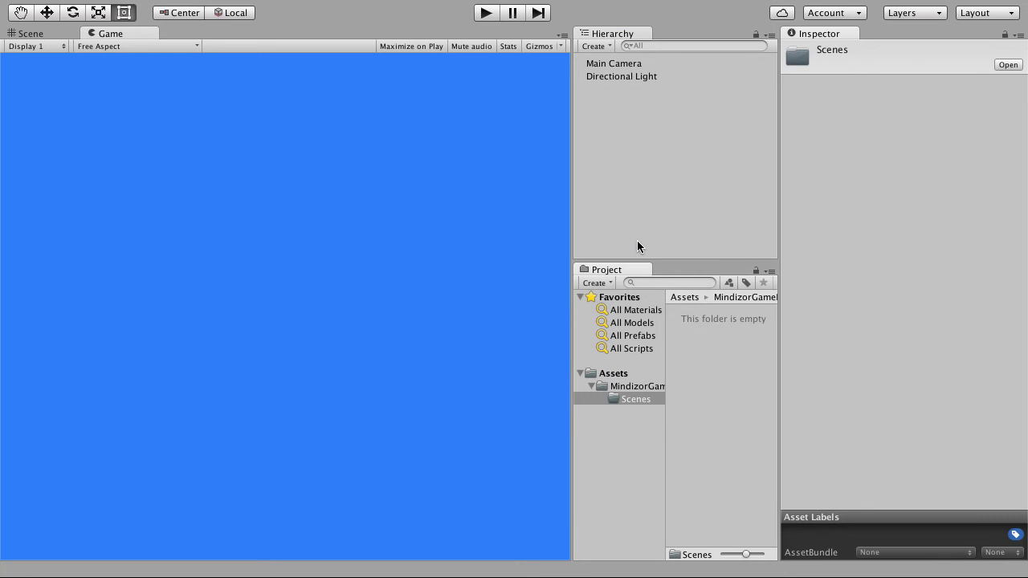
Move the level1 scene file from Assets into the Scenes folder inside MindizorGameManager.
{"action": "left_click", "coordinate": [613, 374]}
{"action": "left_click_drag", "start_coordinate": [721, 342], "coordinate": [727, 426]}
{"action": "left_click", "coordinate": [634, 400]}
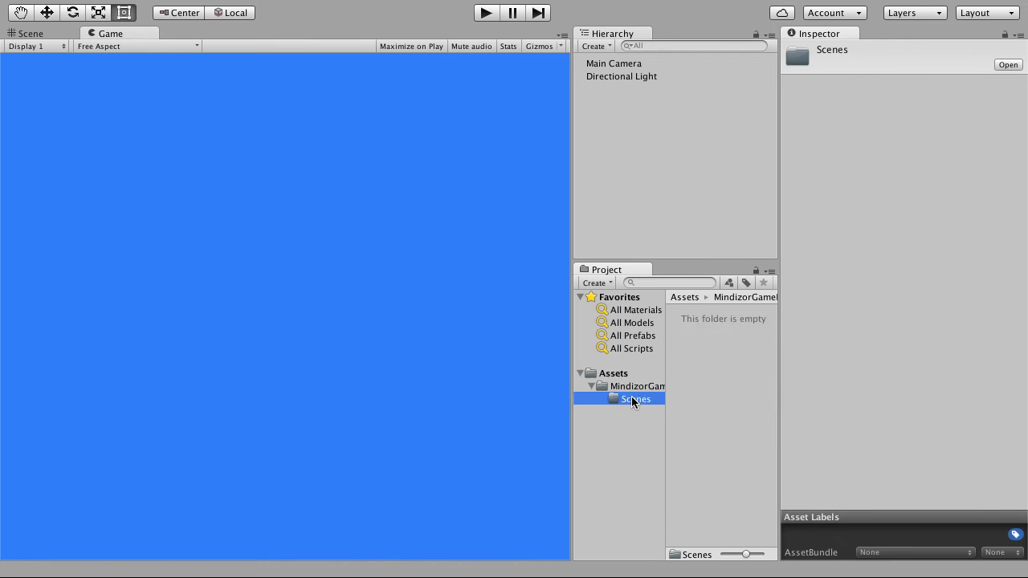
{"action": "left_click", "coordinate": [622, 387]}
{"action": "left_click_drag", "start_coordinate": [716, 351], "coordinate": [724, 445]}
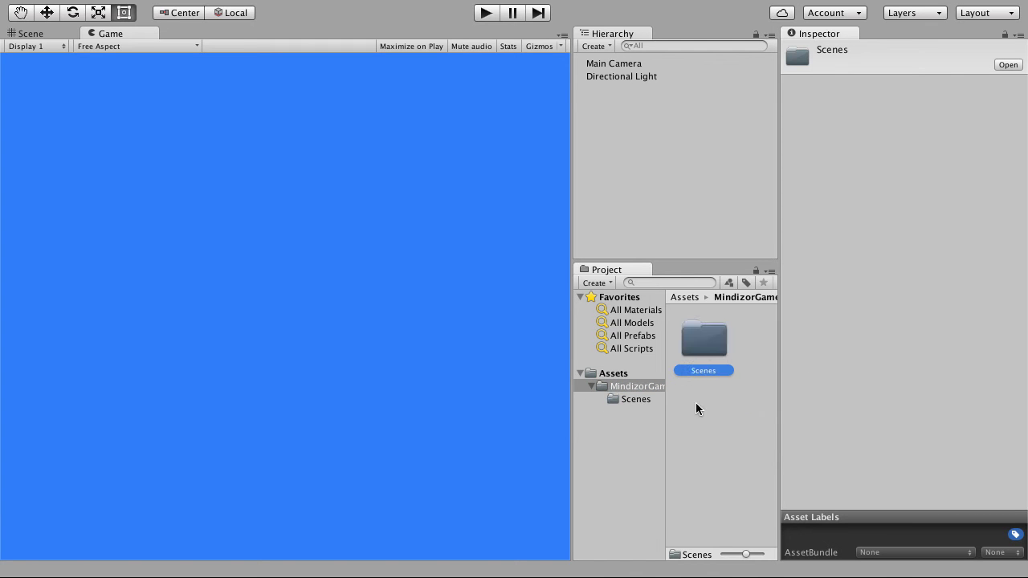
{"action": "double_click", "coordinate": [687, 350]}
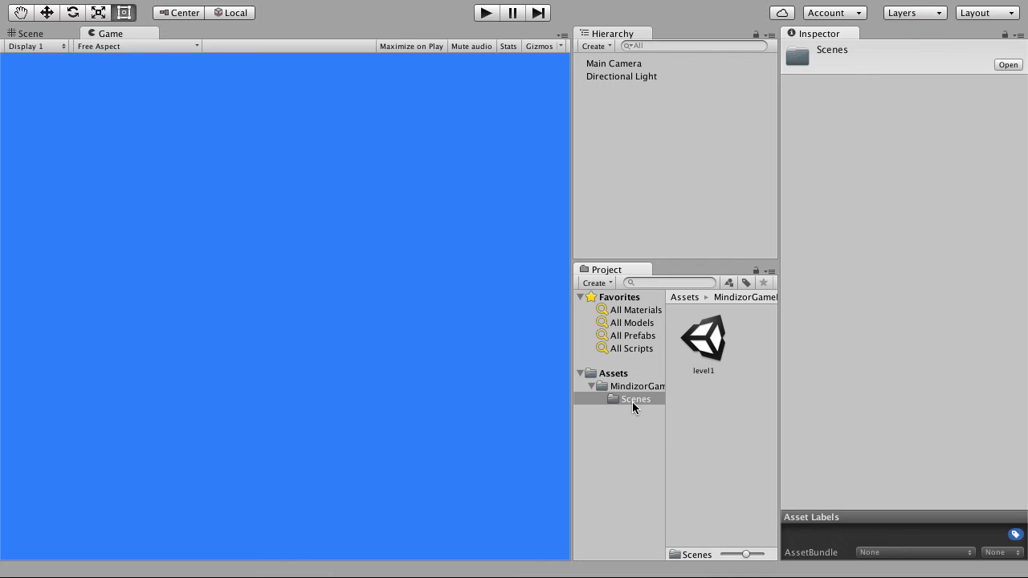
{"action": "left_click", "coordinate": [632, 399]}
{"action": "left_click", "coordinate": [706, 356]}
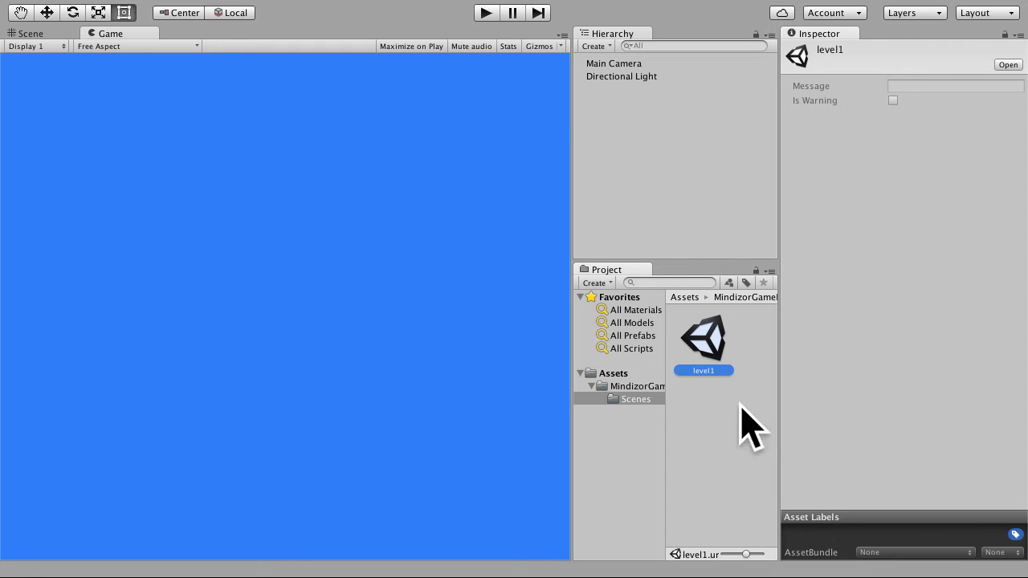
Delete the Directional Light from the level1 scene.
{"action": "left_click", "coordinate": [622, 77]}
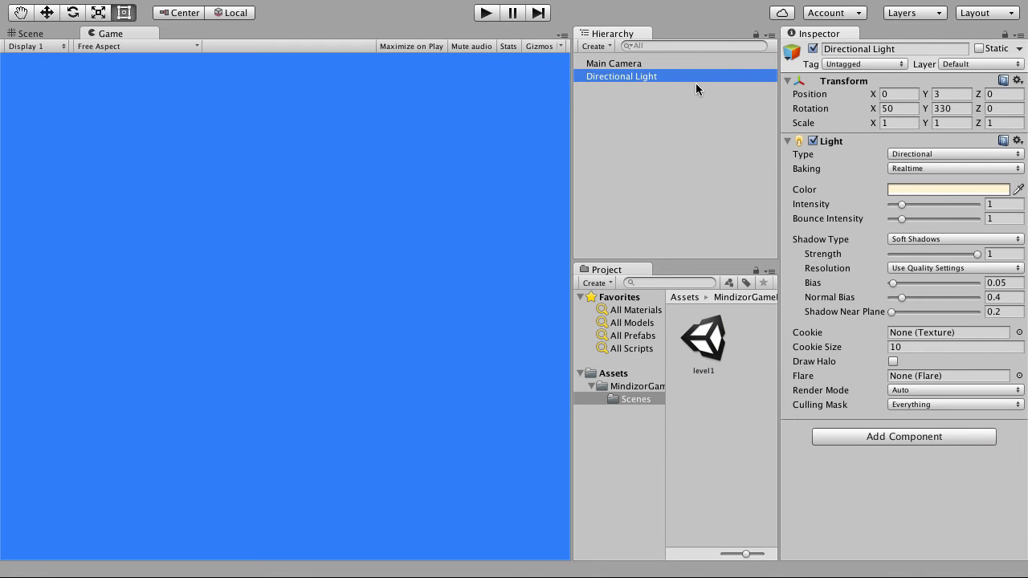
{"action": "right_click", "coordinate": [623, 76]}
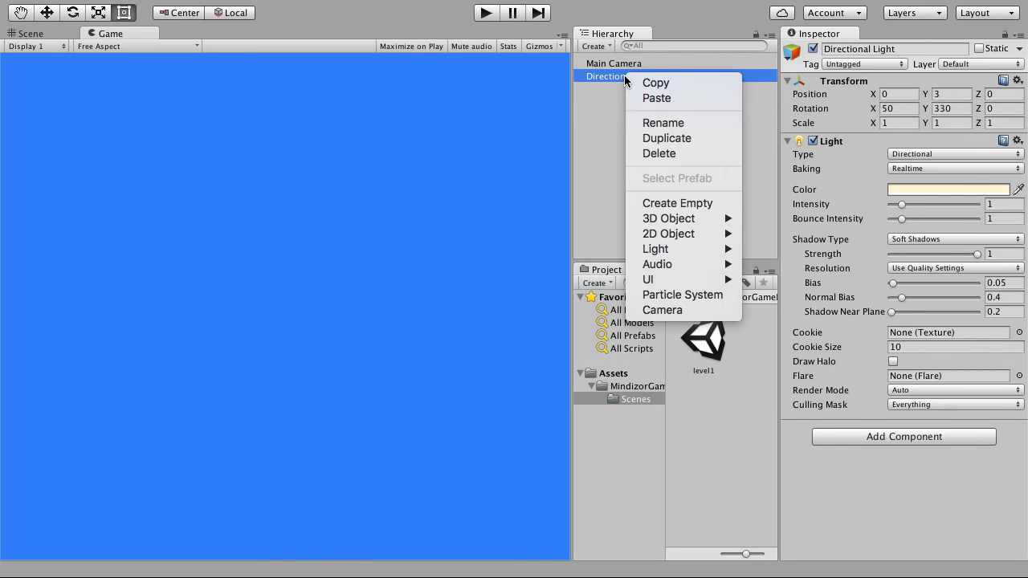
{"action": "left_click", "coordinate": [662, 154]}
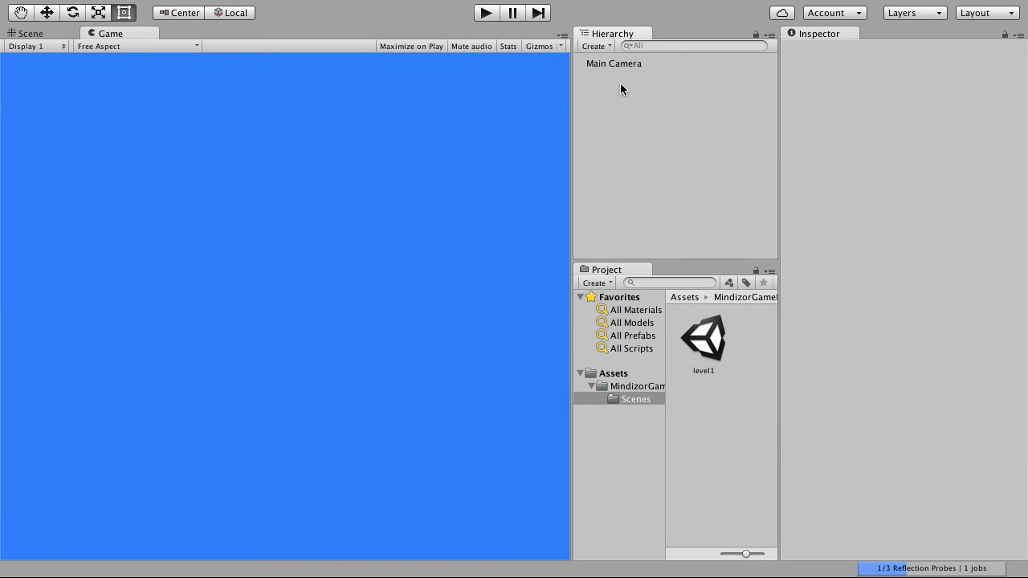
{"action": "left_click", "coordinate": [721, 350]}
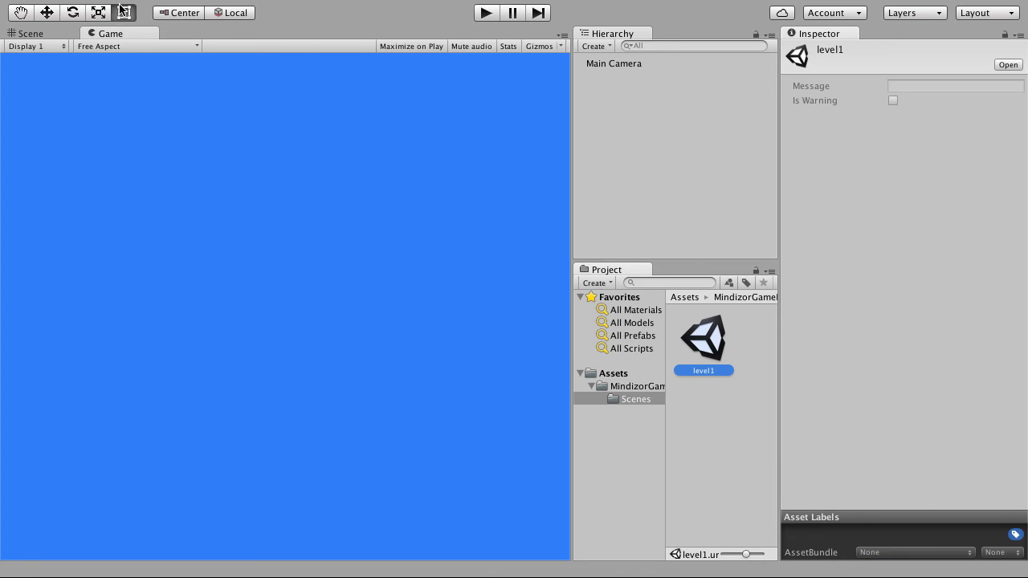
Show the Scene view and add a UI Panel to the scene.
{"action": "left_click", "coordinate": [42, 32]}
{"action": "left_click", "coordinate": [616, 64]}
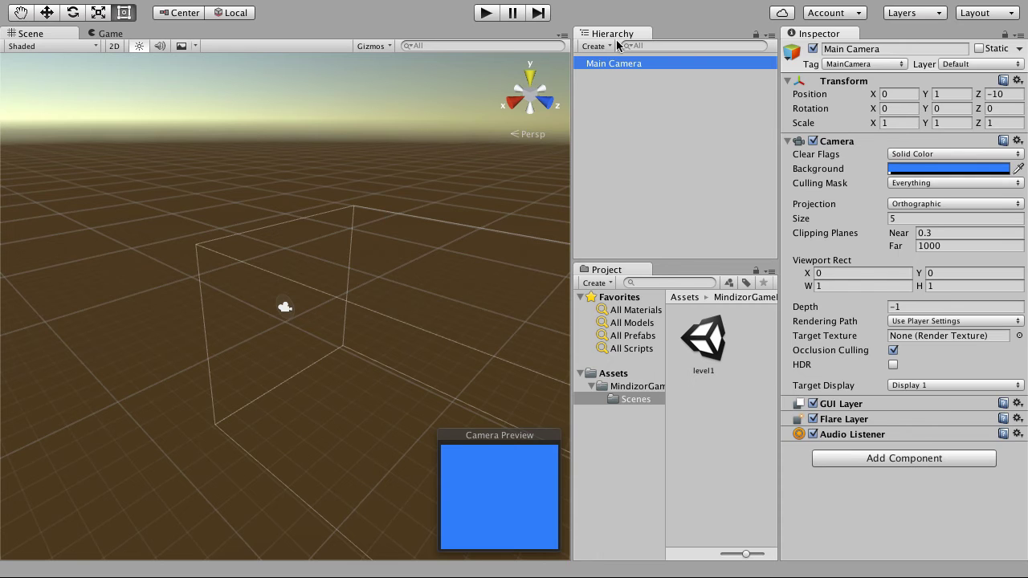
{"action": "mouse_move", "coordinate": [274, 5]}
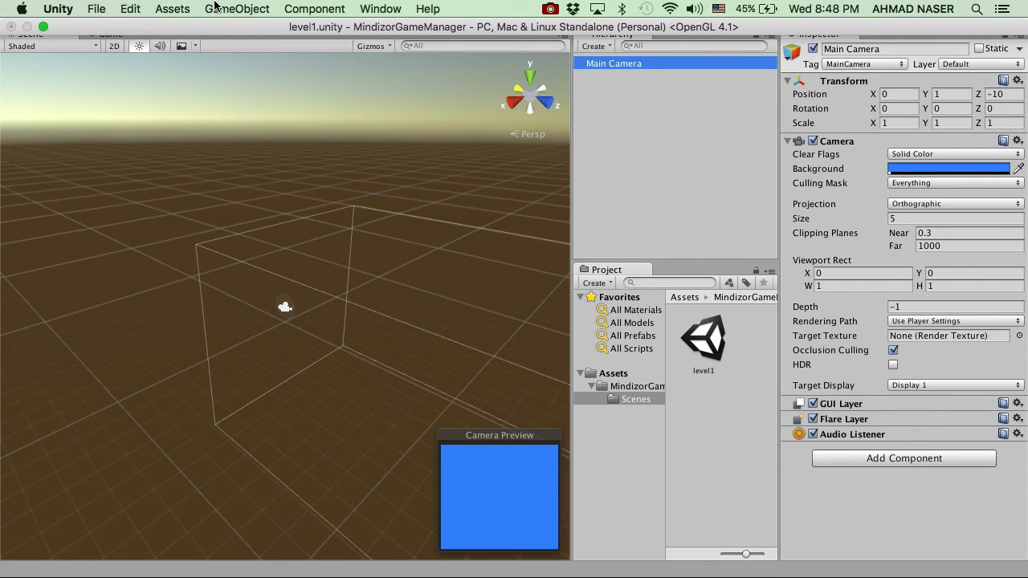
{"action": "left_click", "coordinate": [242, 8]}
{"action": "mouse_move", "coordinate": [277, 120]}
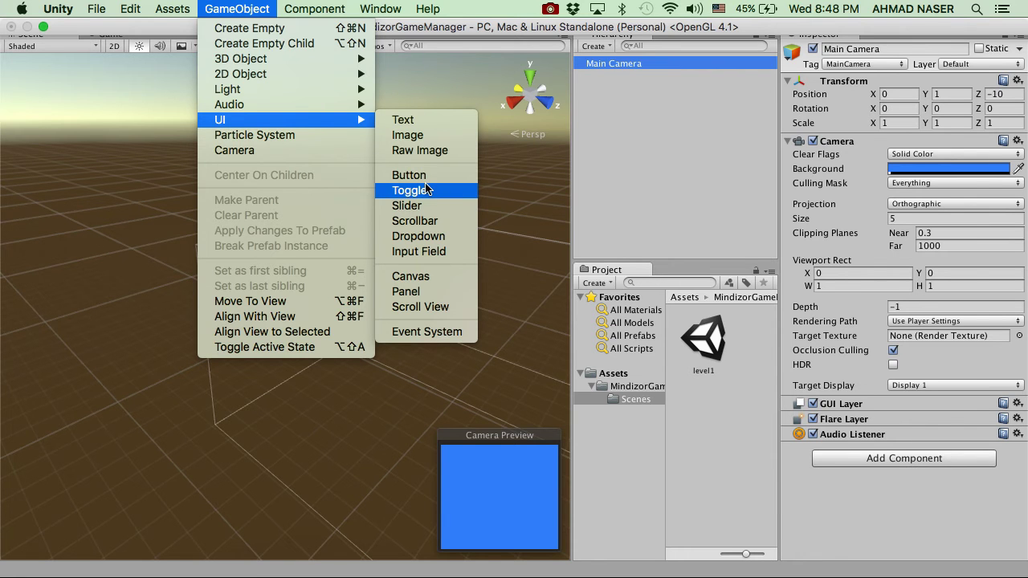
{"action": "left_click", "coordinate": [407, 292]}
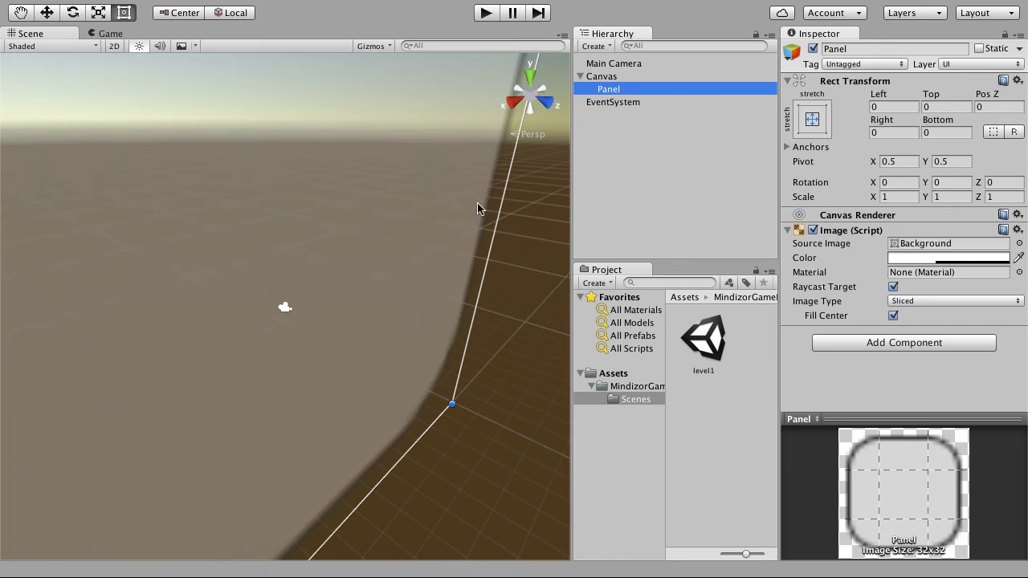
Frame the Panel in the Scene view and switch that view to 2D mode.
{"action": "double_click", "coordinate": [608, 89]}
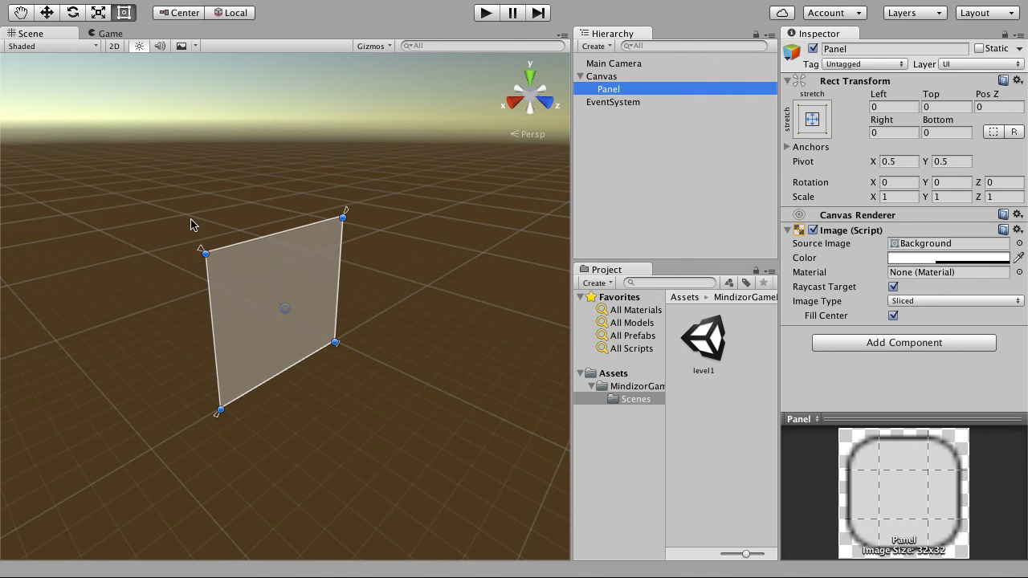
{"action": "left_click", "coordinate": [115, 48]}
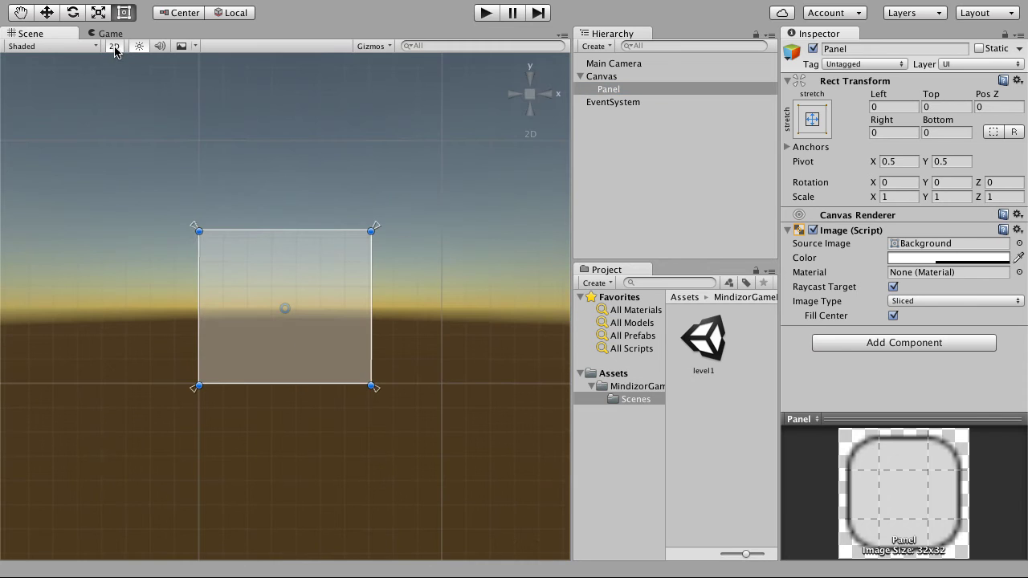
{"action": "scroll", "coordinate": [306, 267], "scroll_direction": "up", "scroll_amount": 2}
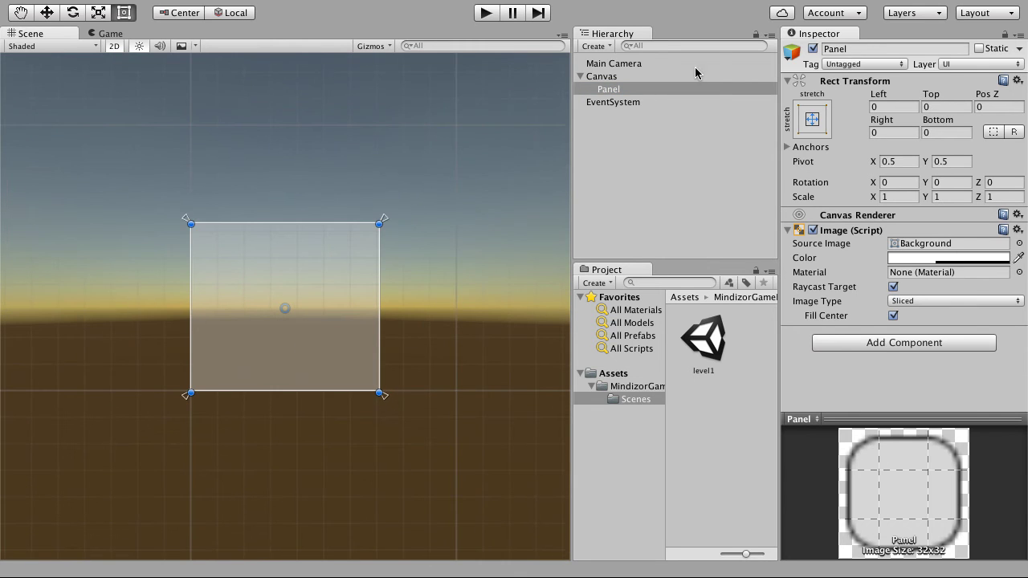
Show the Game view and toggle the Panel's Image component off and on to check its effect, leaving it enabled.
{"action": "left_click", "coordinate": [605, 65]}
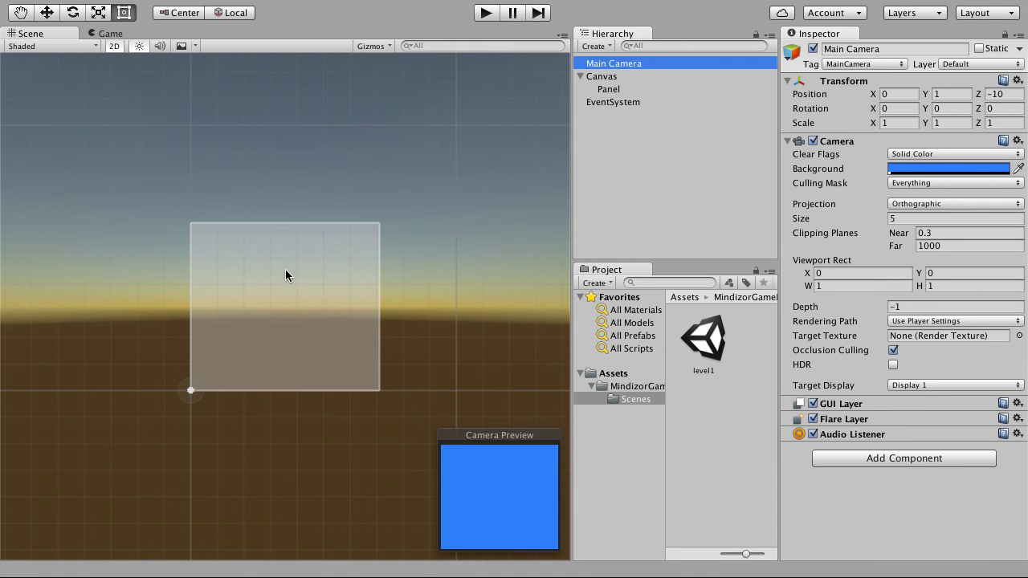
{"action": "left_click", "coordinate": [112, 34]}
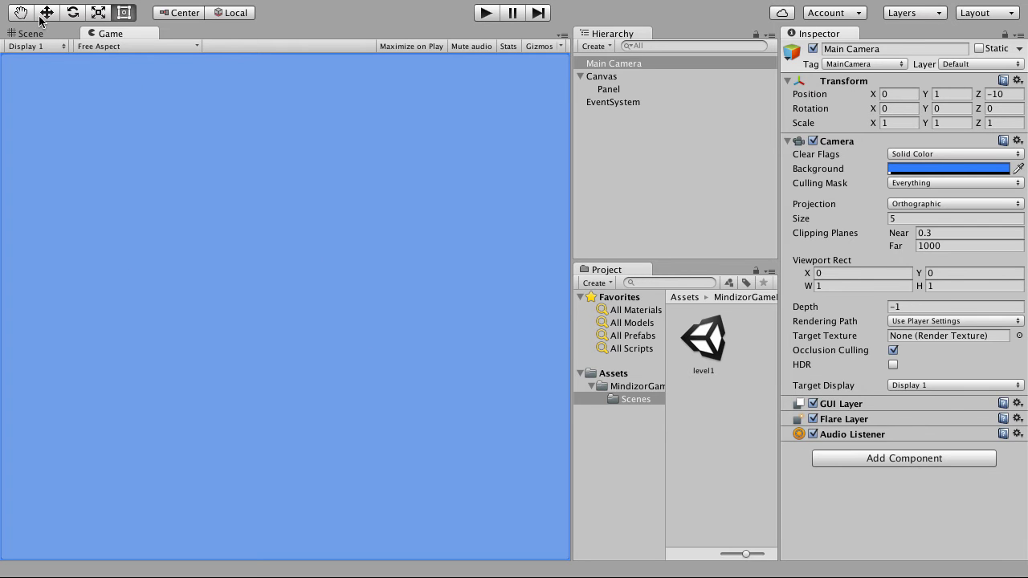
{"action": "left_click", "coordinate": [604, 90]}
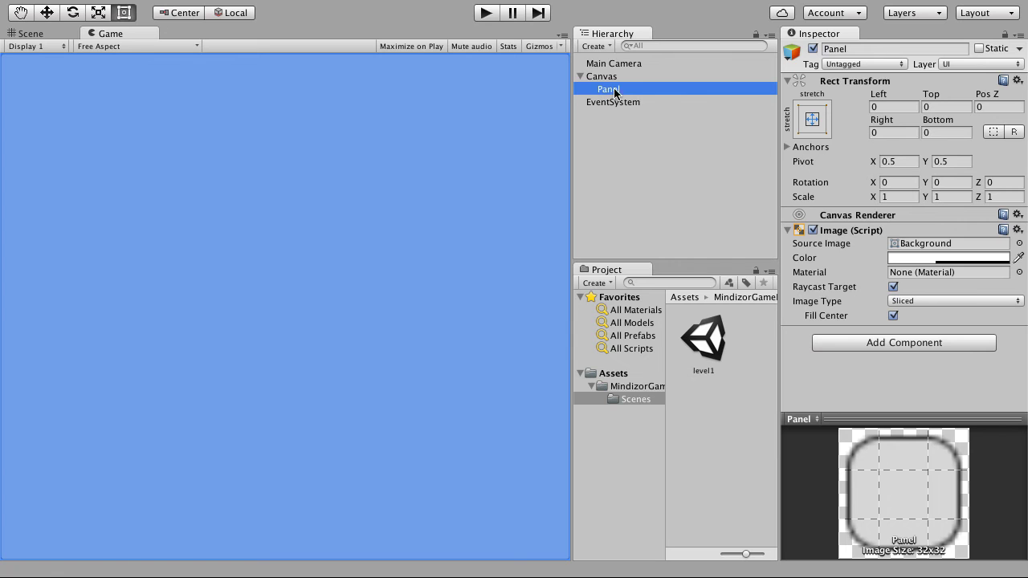
{"action": "left_click", "coordinate": [814, 230]}
{"action": "left_click", "coordinate": [814, 230]}
{"action": "left_click", "coordinate": [813, 230]}
{"action": "left_click", "coordinate": [814, 230]}
{"action": "left_click", "coordinate": [814, 230]}
{"action": "left_click", "coordinate": [813, 230]}
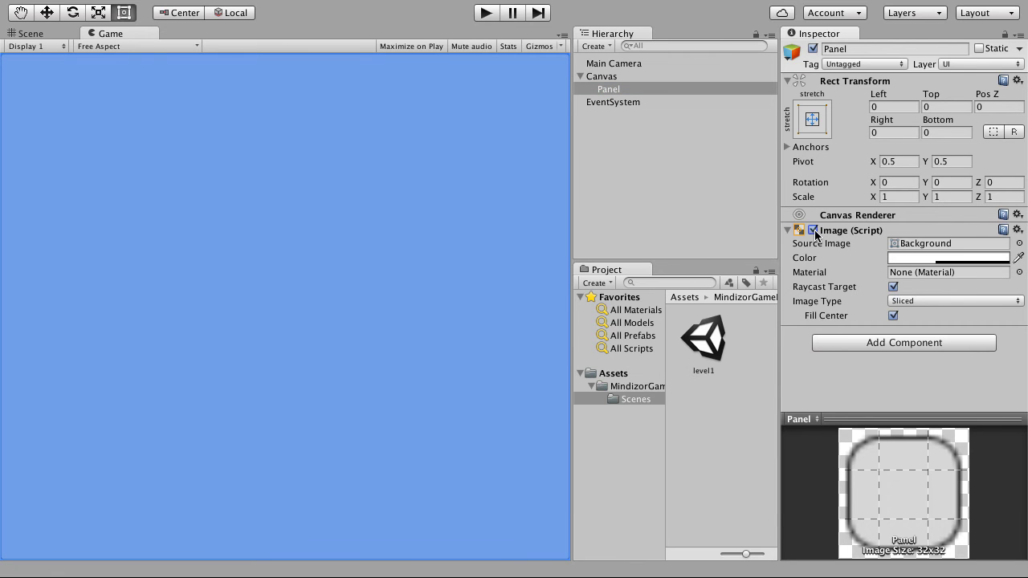
{"action": "left_click", "coordinate": [814, 230]}
{"action": "left_click", "coordinate": [814, 230]}
Compare how the Canvas and its Panel are laid out in the Scene view and the Game view.
{"action": "left_click", "coordinate": [599, 77]}
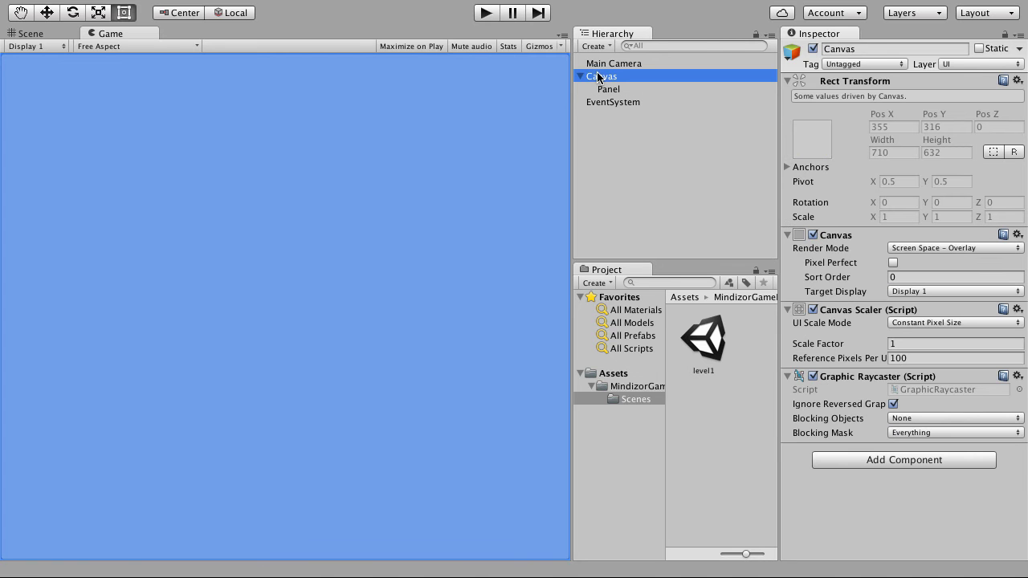
{"action": "left_click", "coordinate": [42, 33]}
{"action": "double_click", "coordinate": [601, 76]}
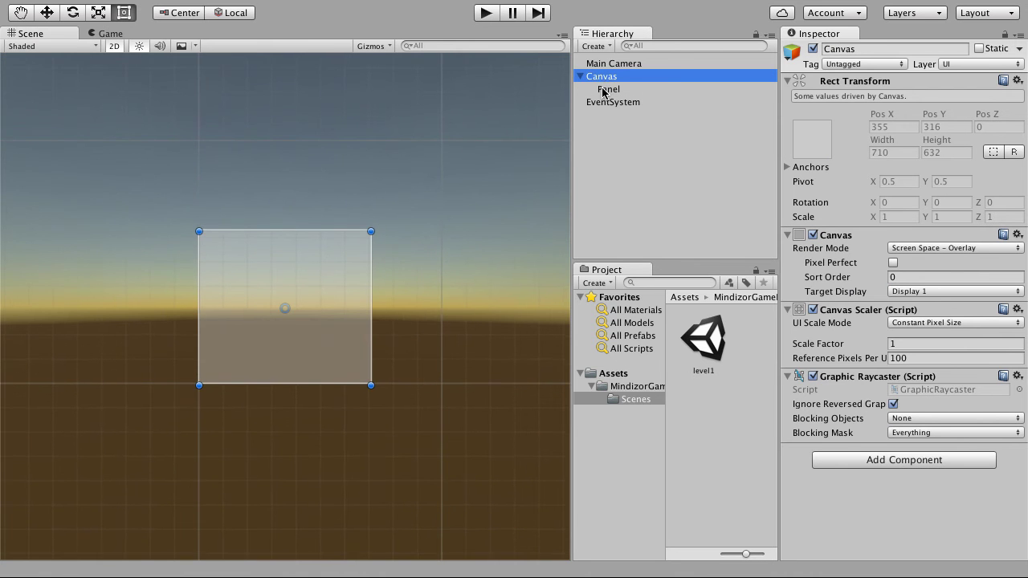
{"action": "left_click", "coordinate": [604, 90]}
{"action": "left_click", "coordinate": [598, 77]}
{"action": "left_click", "coordinate": [102, 32]}
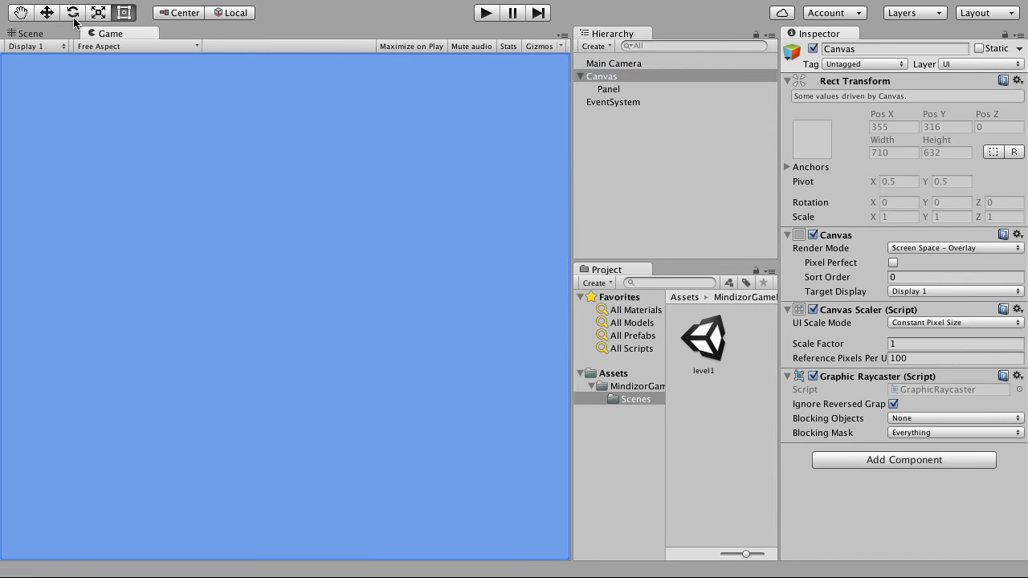
{"action": "left_click", "coordinate": [39, 34]}
{"action": "left_click", "coordinate": [595, 77]}
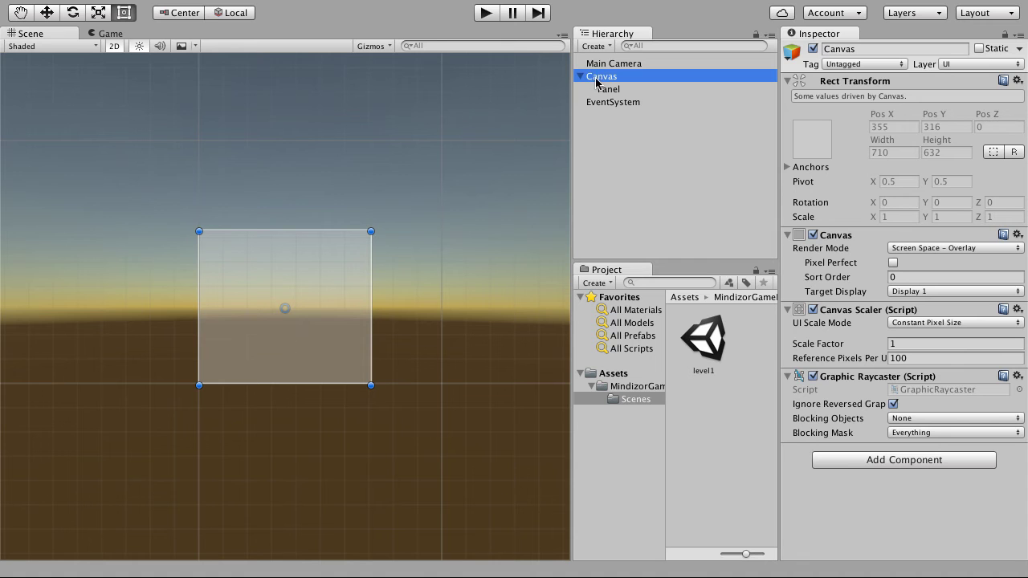
{"action": "left_click", "coordinate": [611, 92]}
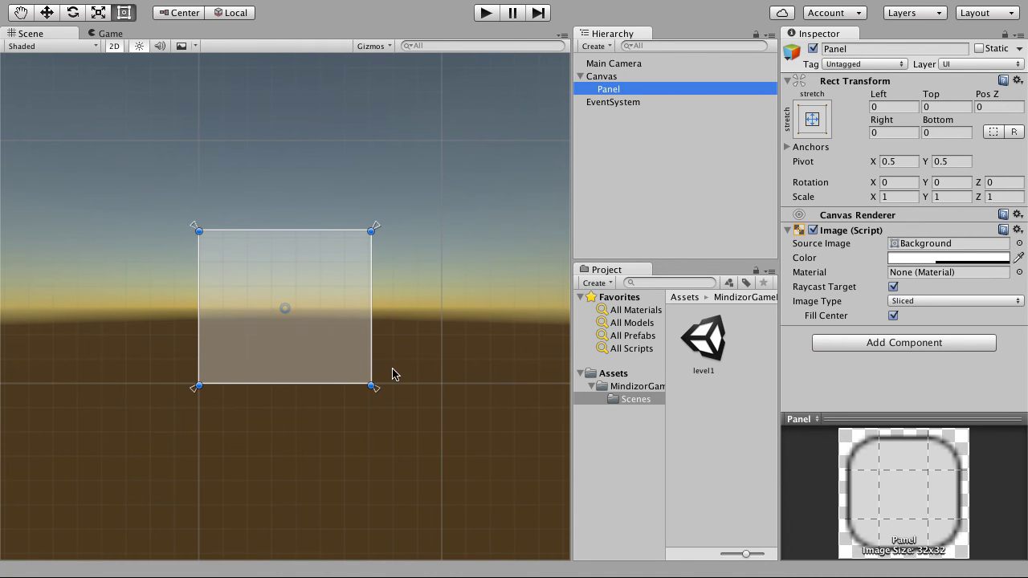
Set the Canvas render mode to World Space and assign the Main Camera as its event camera.
{"action": "left_click", "coordinate": [600, 76]}
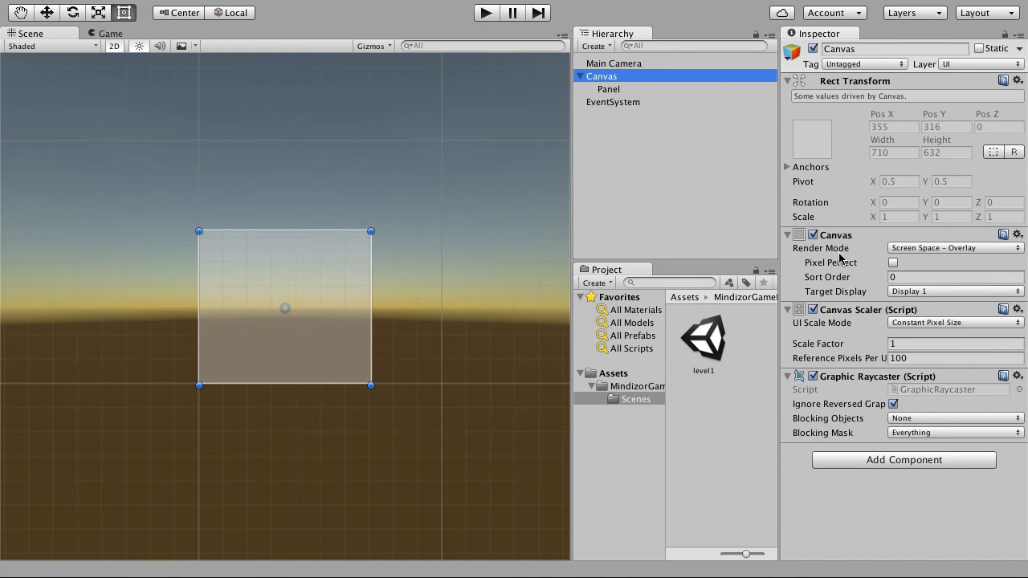
{"action": "left_click", "coordinate": [927, 254]}
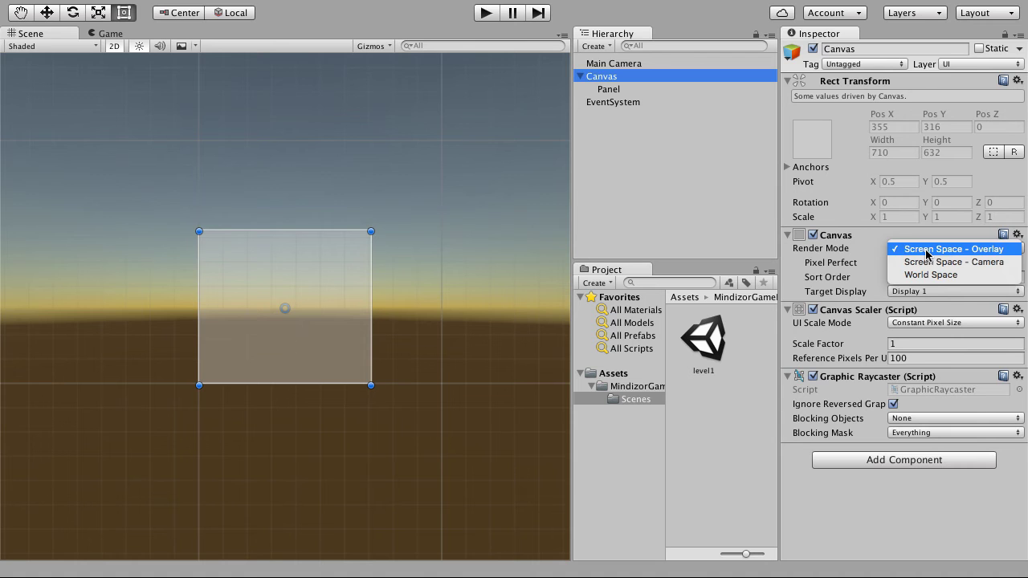
{"action": "left_click", "coordinate": [932, 275]}
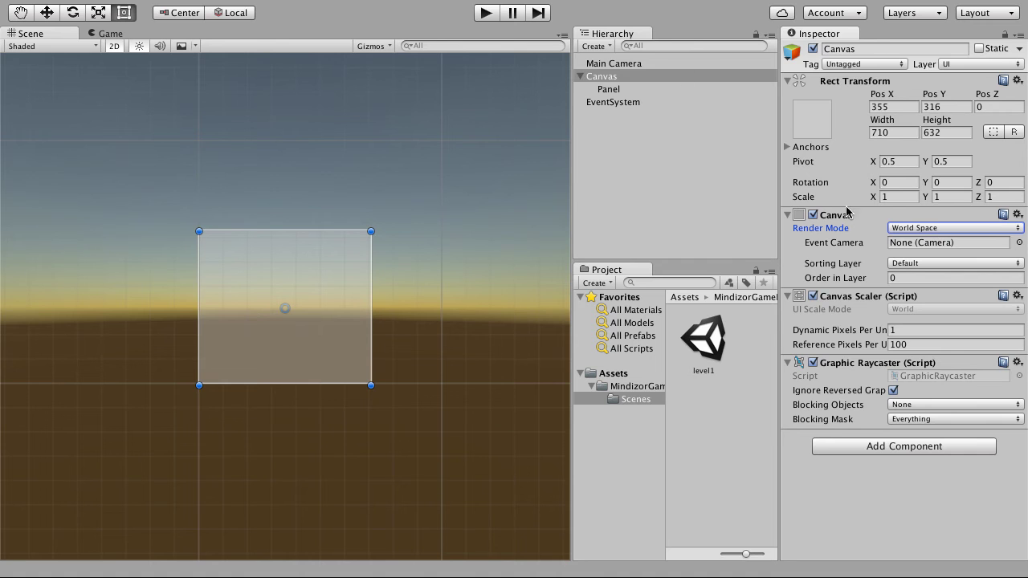
{"action": "left_click_drag", "start_coordinate": [603, 64], "coordinate": [913, 248]}
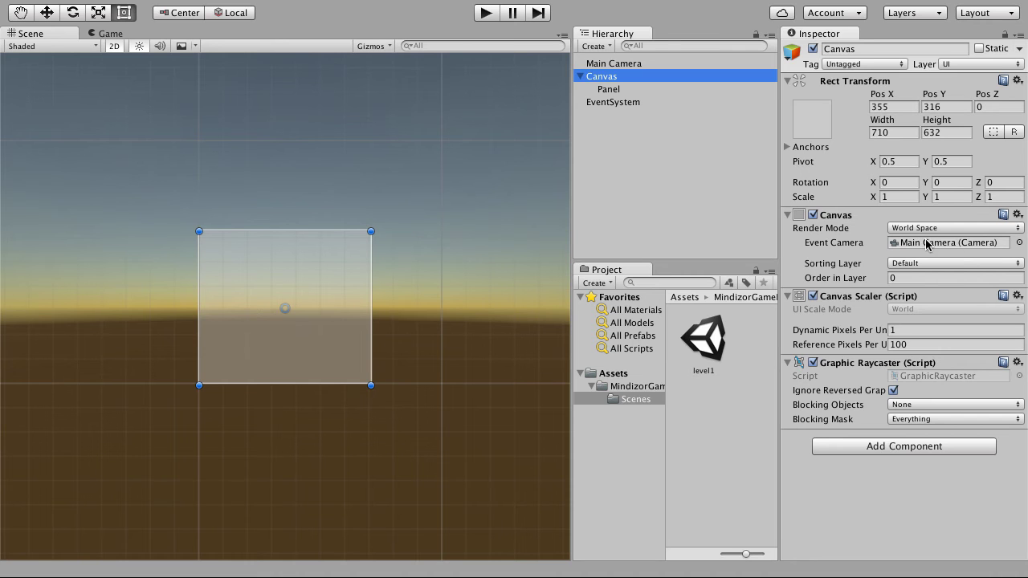
Check the World Space Canvas in the Game view and review the Canvas, Panel and Main Camera settings.
{"action": "left_click", "coordinate": [117, 35]}
{"action": "left_click", "coordinate": [606, 76]}
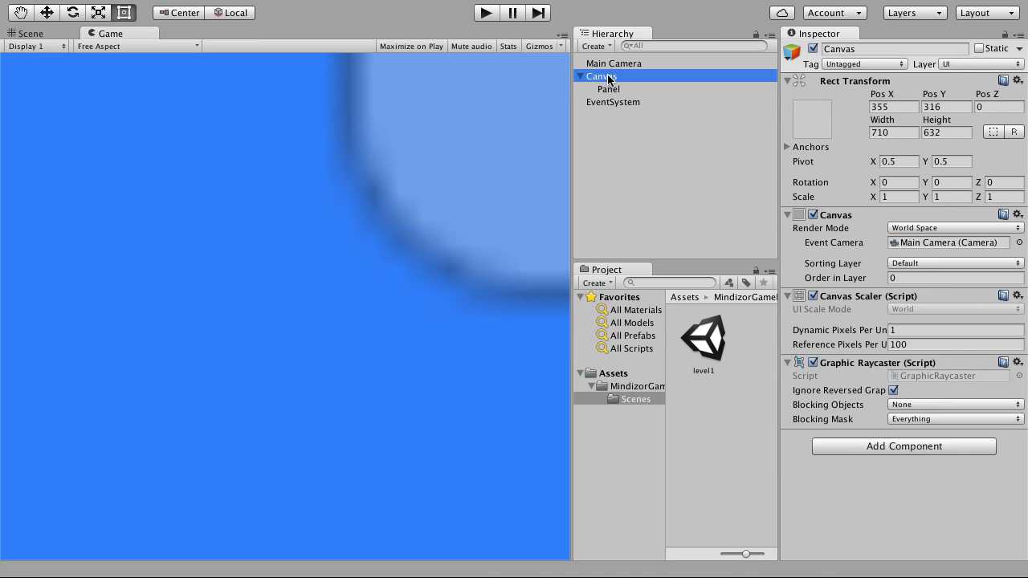
{"action": "left_click", "coordinate": [614, 89]}
{"action": "left_click", "coordinate": [606, 78]}
{"action": "left_click", "coordinate": [609, 65]}
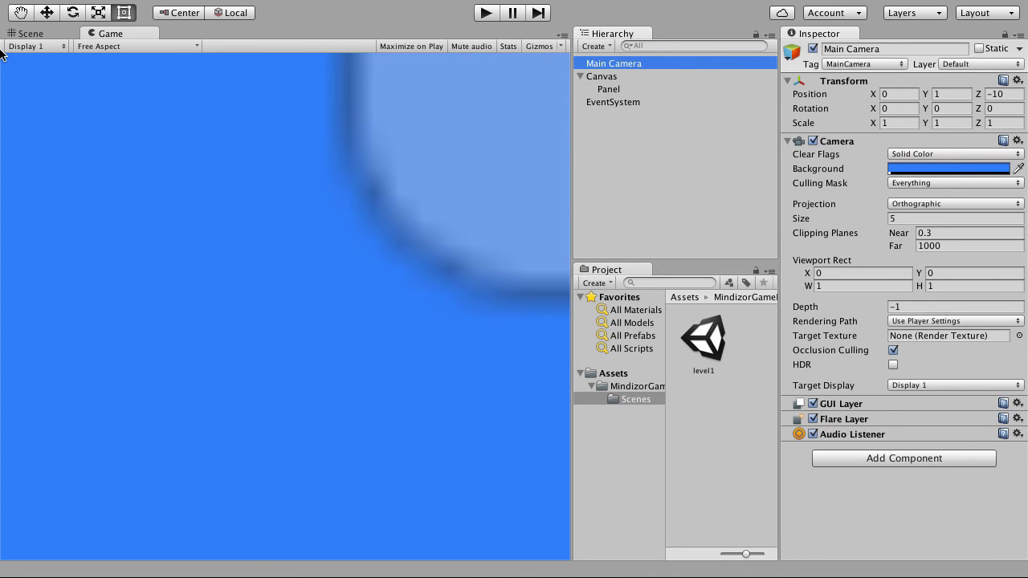
Try the Screen Space - Camera render mode on the Canvas while the game is playing, and stop Play mode.
{"action": "left_click", "coordinate": [486, 13]}
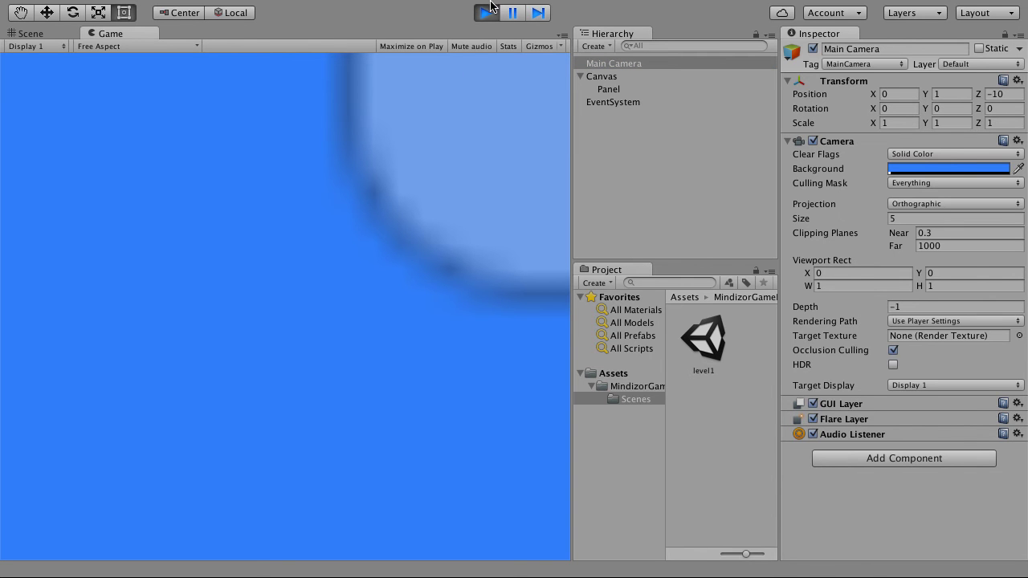
{"action": "left_click", "coordinate": [610, 76]}
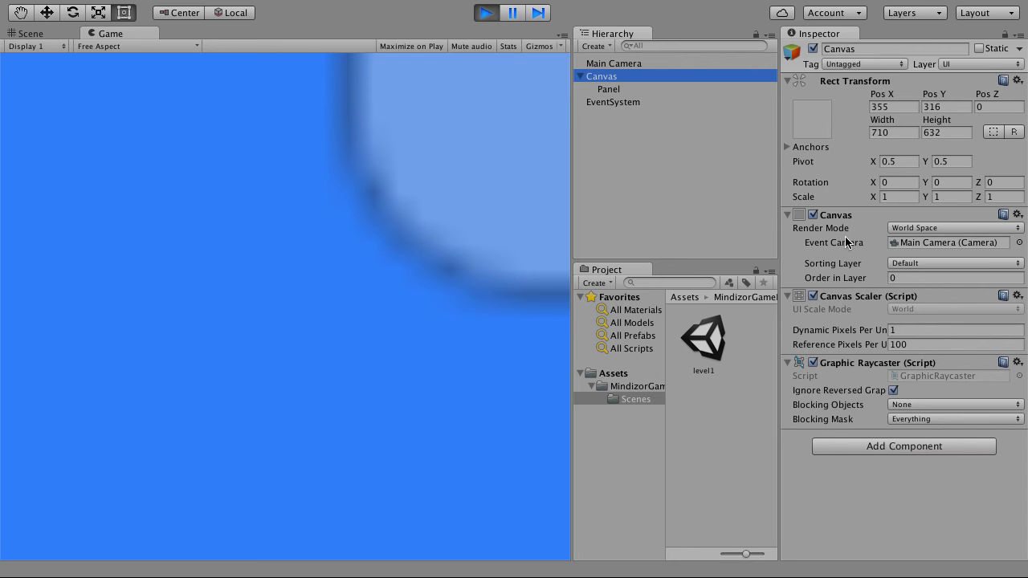
{"action": "left_click", "coordinate": [937, 228]}
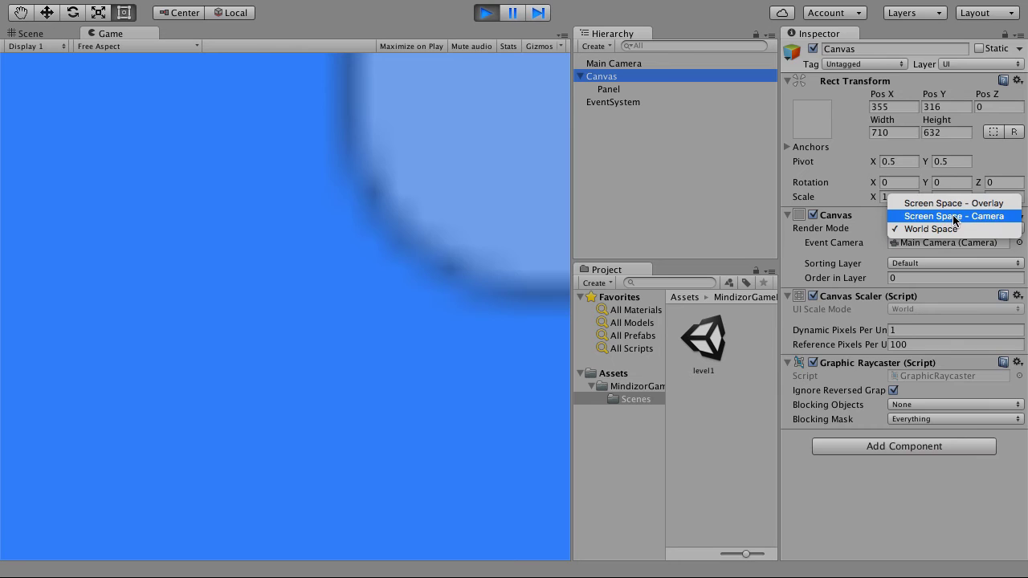
{"action": "left_click", "coordinate": [940, 217]}
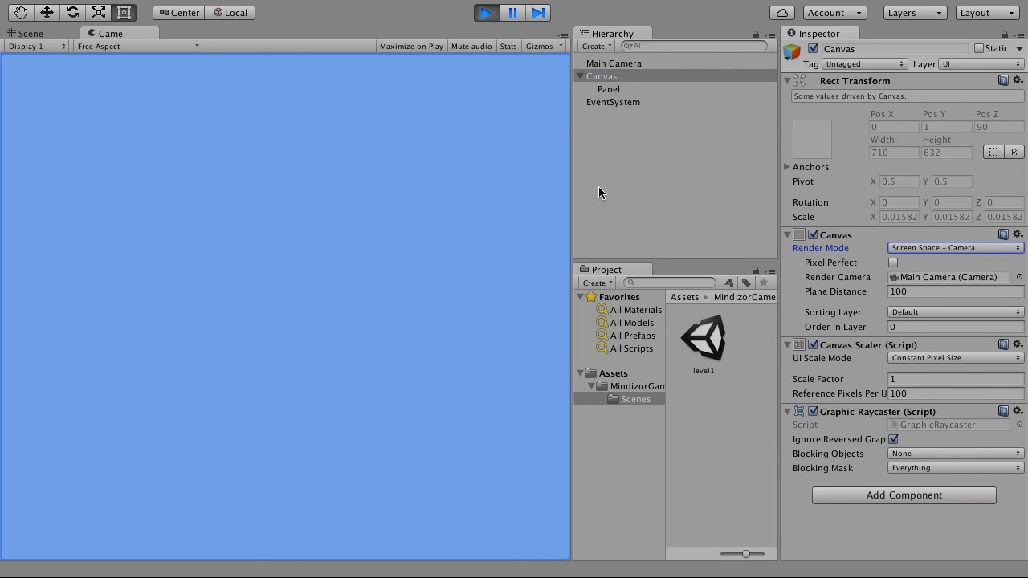
{"action": "left_click", "coordinate": [483, 12]}
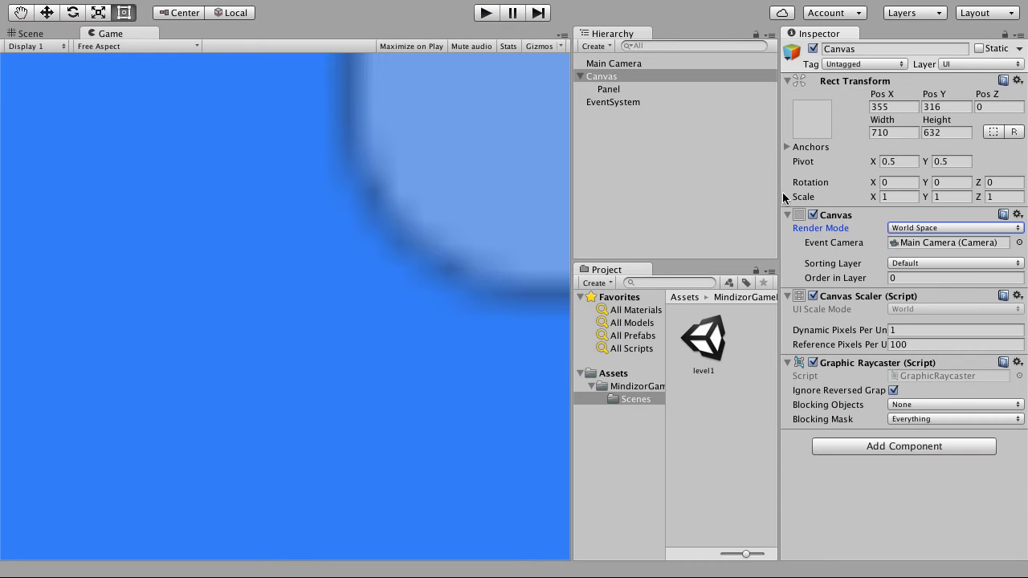
Set the Canvas render mode to Screen Space - Camera outside Play mode.
{"action": "left_click", "coordinate": [922, 229]}
{"action": "left_click", "coordinate": [931, 215]}
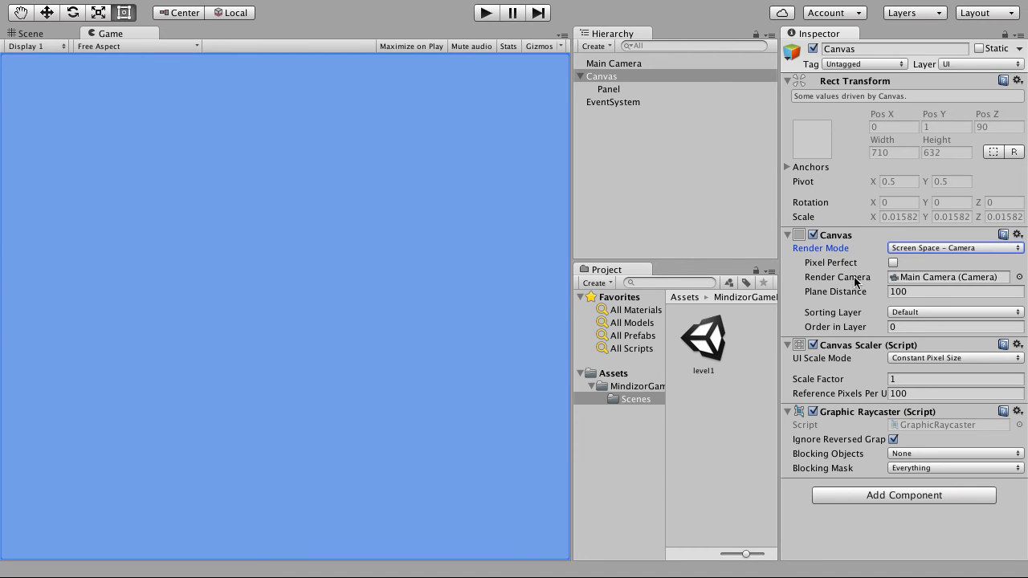
{"action": "left_click", "coordinate": [600, 80]}
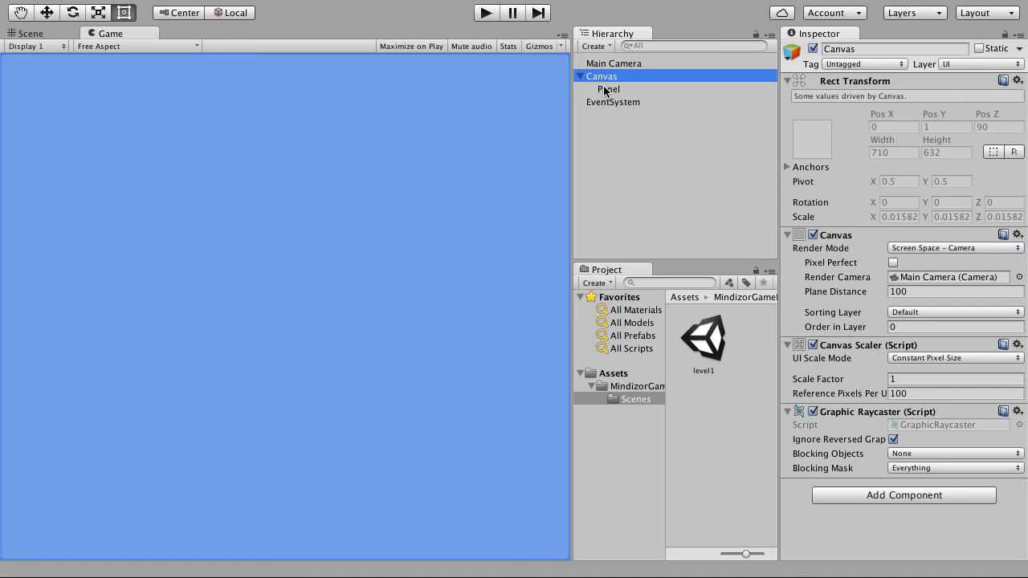
Set the Panel's Image colour to a fully opaque red, about R 246, G 31, B 31, and check it against the Canvas.
{"action": "left_click", "coordinate": [607, 89]}
{"action": "left_click", "coordinate": [940, 258]}
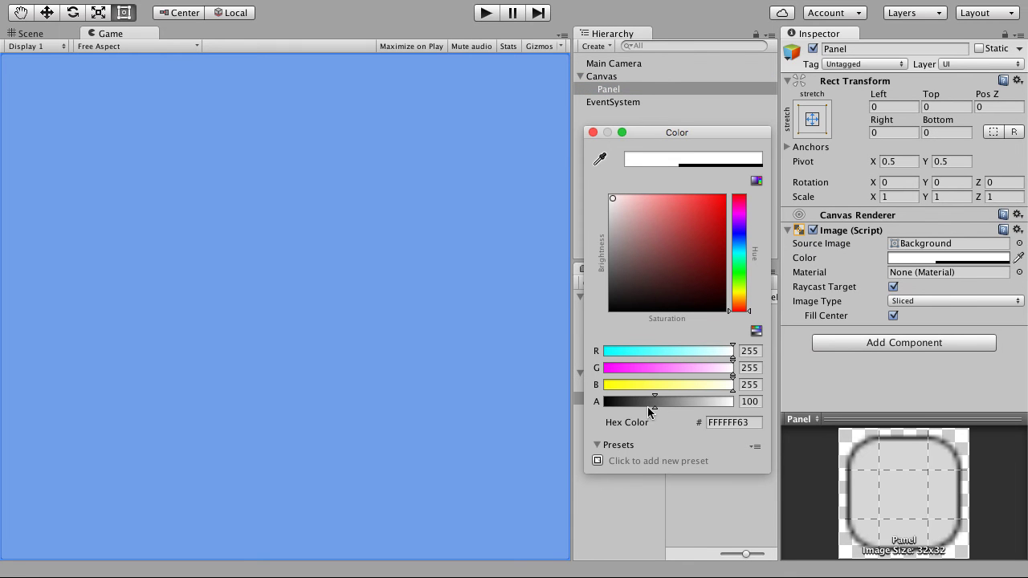
{"action": "left_click_drag", "start_coordinate": [659, 399], "coordinate": [770, 389]}
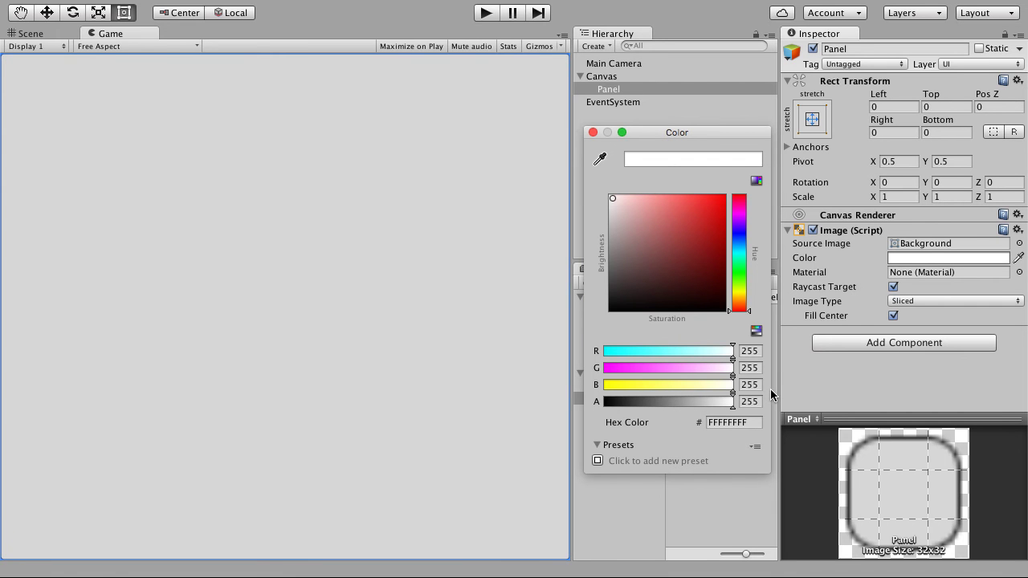
{"action": "left_click_drag", "start_coordinate": [721, 253], "coordinate": [707, 203]}
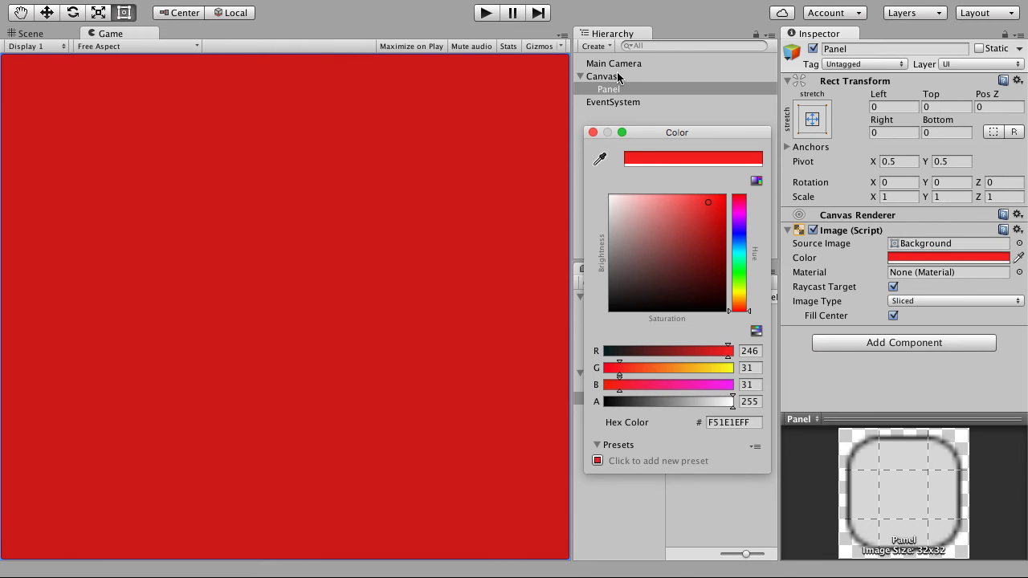
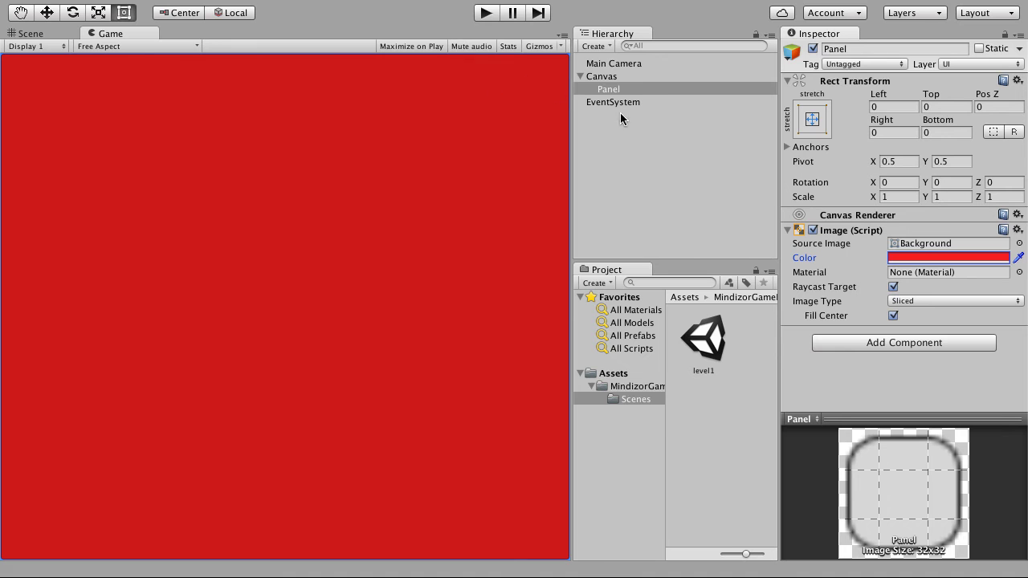
{"action": "left_click", "coordinate": [36, 34]}
{"action": "left_click", "coordinate": [110, 34]}
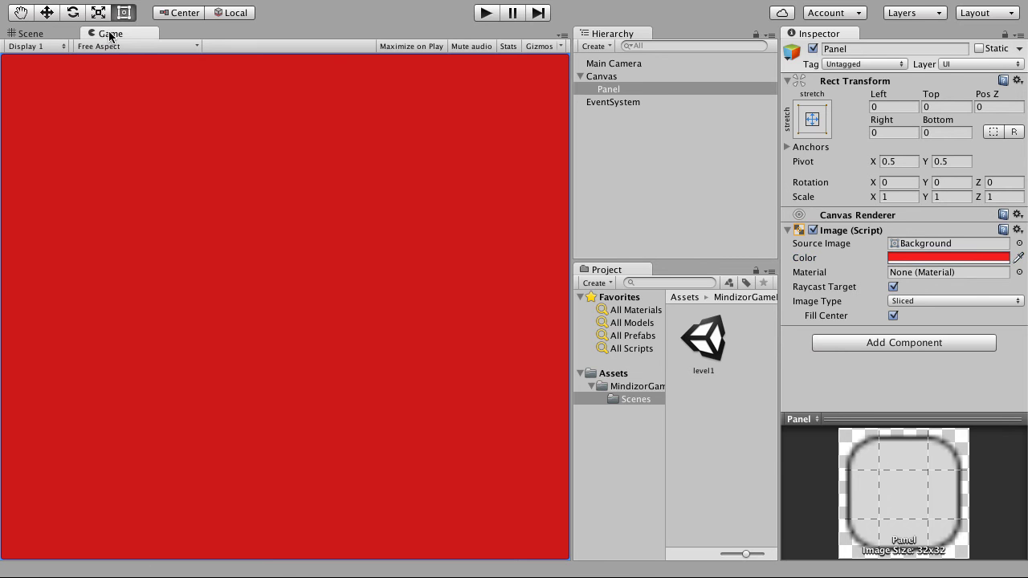
{"action": "left_click", "coordinate": [618, 90]}
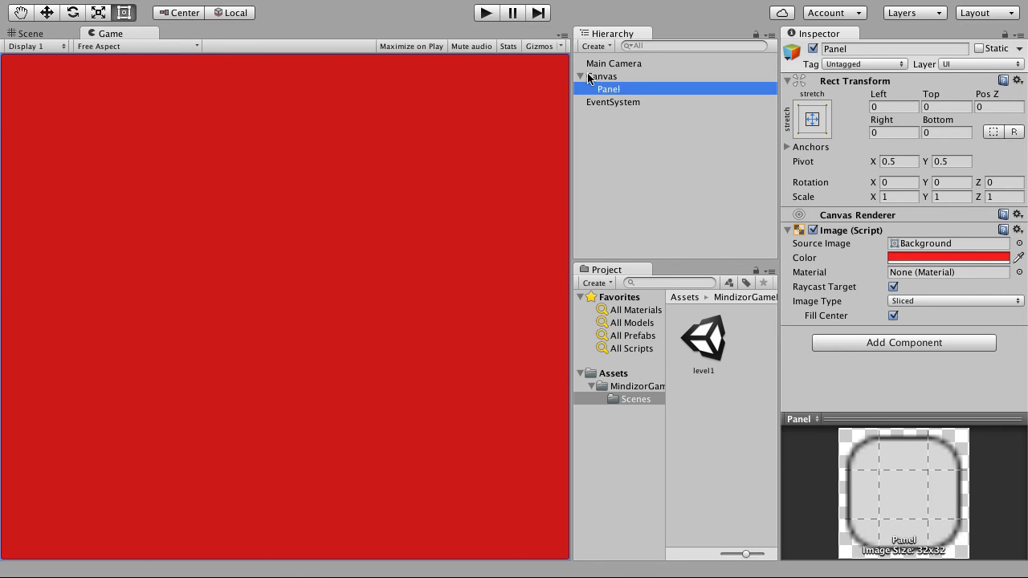
{"action": "left_click", "coordinate": [590, 77]}
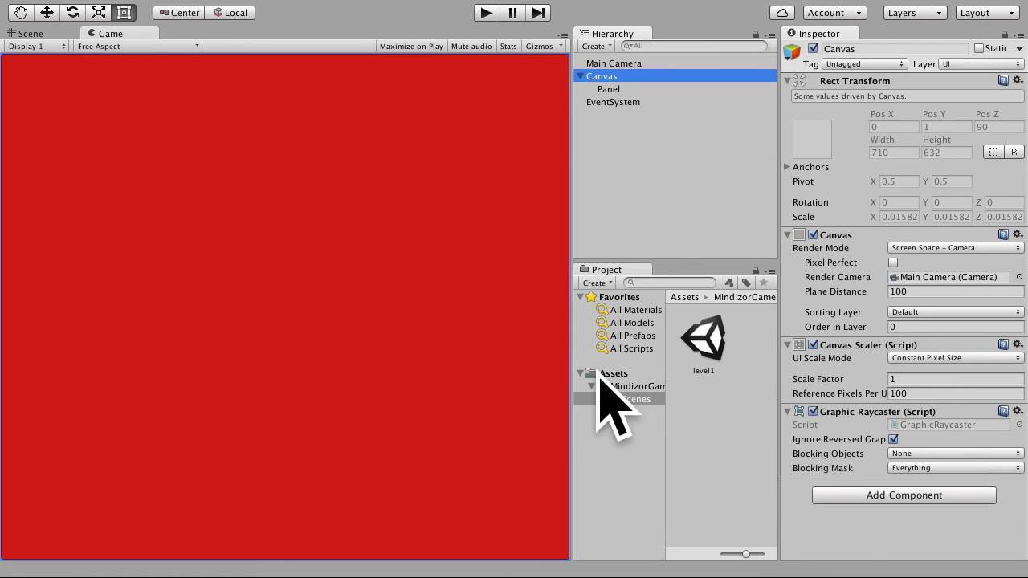
Create a folder named Images inside the MindizorGameManager assets folder and open it.
{"action": "left_click", "coordinate": [625, 389]}
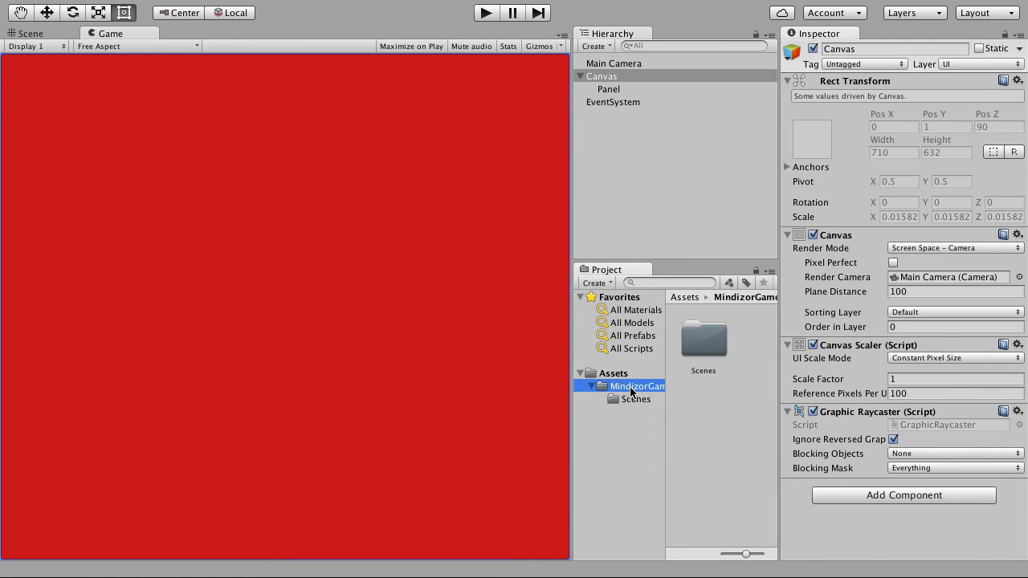
{"action": "right_click", "coordinate": [631, 392]}
{"action": "mouse_move", "coordinate": [696, 290]}
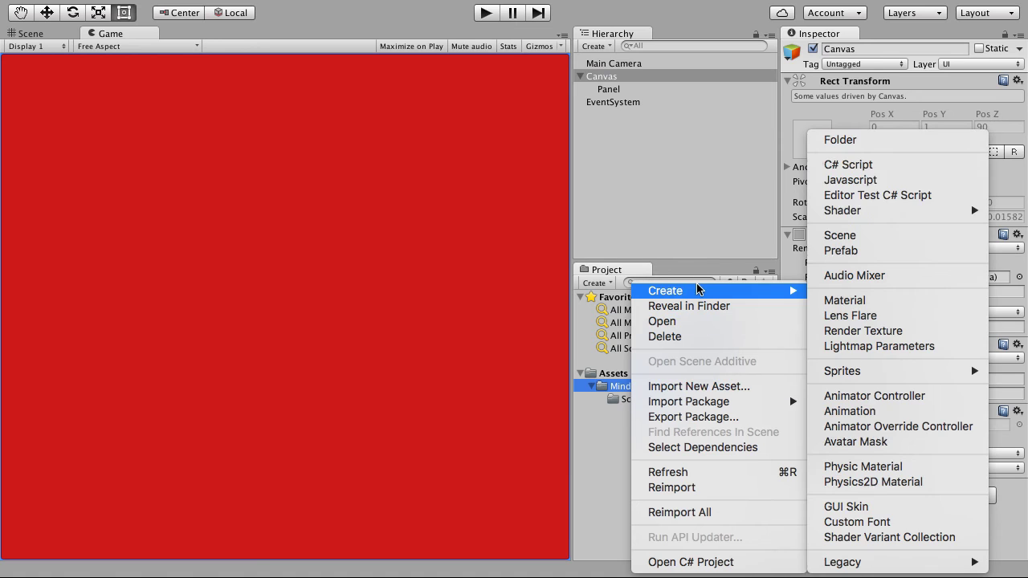
{"action": "left_click", "coordinate": [829, 140]}
{"action": "type", "text": "Im"}
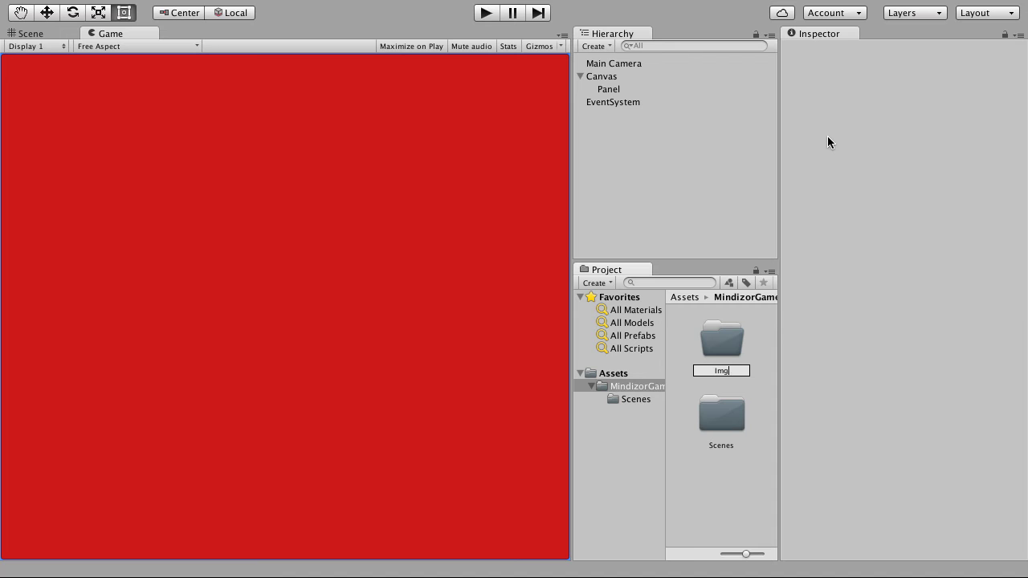
{"action": "type", "text": "ages"}
{"action": "key", "text": "Return"}
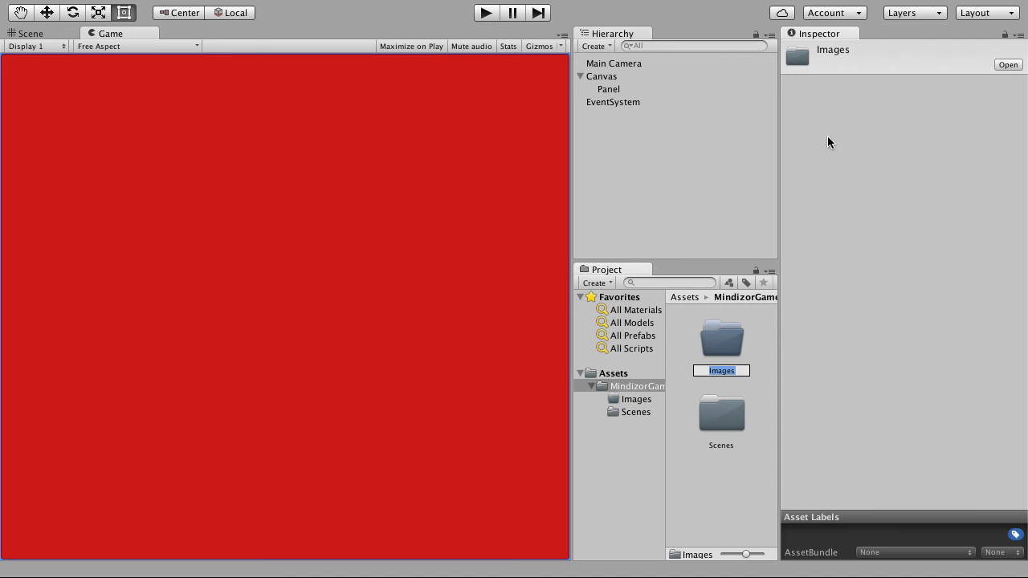
{"action": "double_click", "coordinate": [728, 335]}
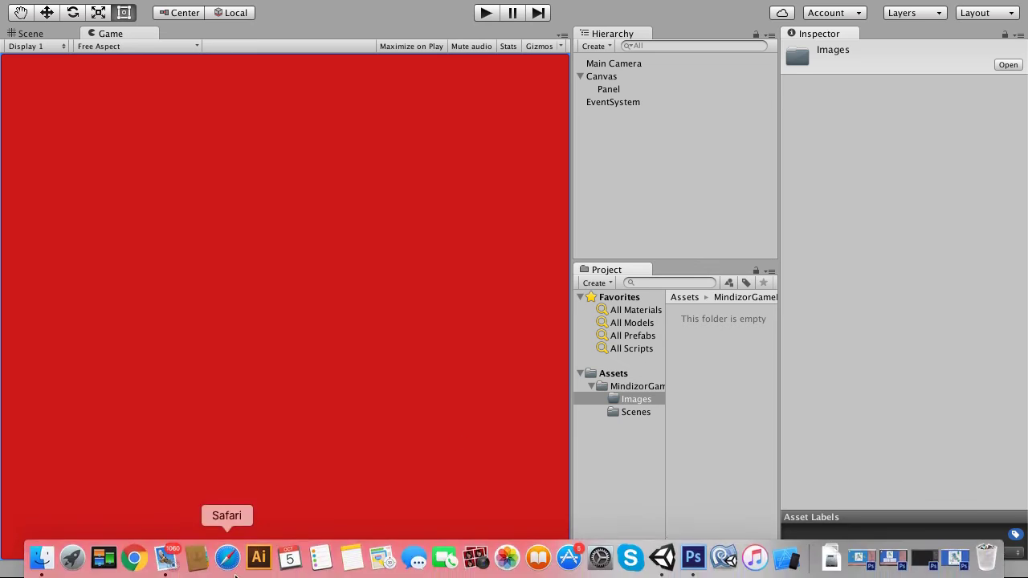
Take Unity out of full screen, switch to Finder, and open the images folder inside course to view its files.
{"action": "mouse_move", "coordinate": [104, 564]}
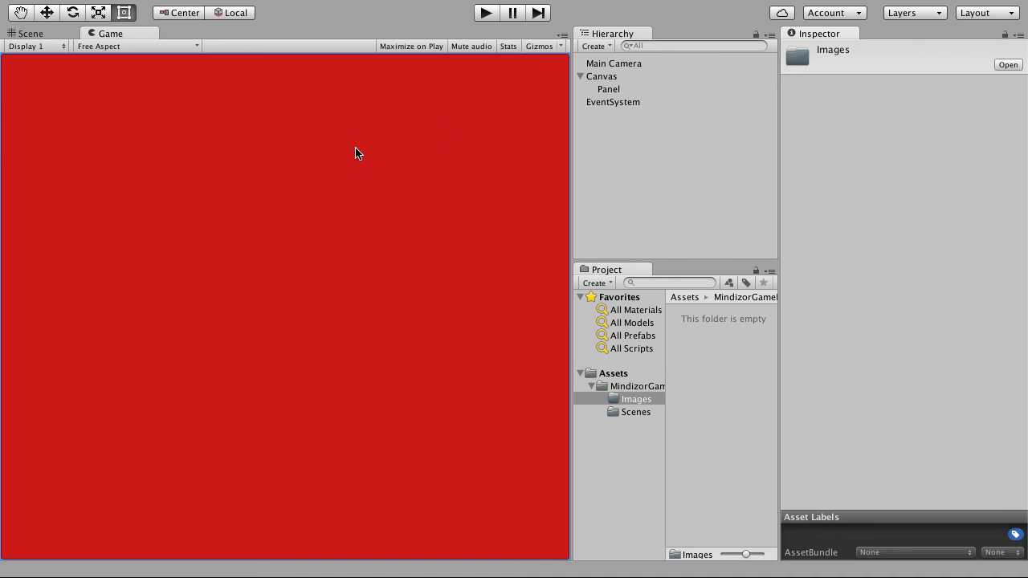
{"action": "mouse_move", "coordinate": [84, 4]}
{"action": "left_click", "coordinate": [29, 25]}
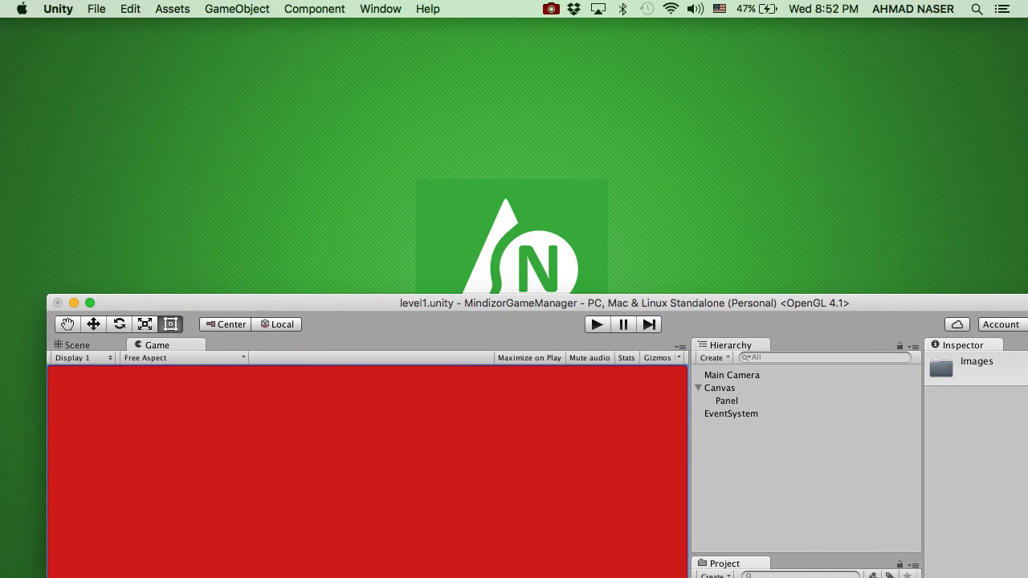
{"action": "key", "text": "super+Tab"}
{"action": "left_click_drag", "start_coordinate": [491, 59], "coordinate": [285, 80]}
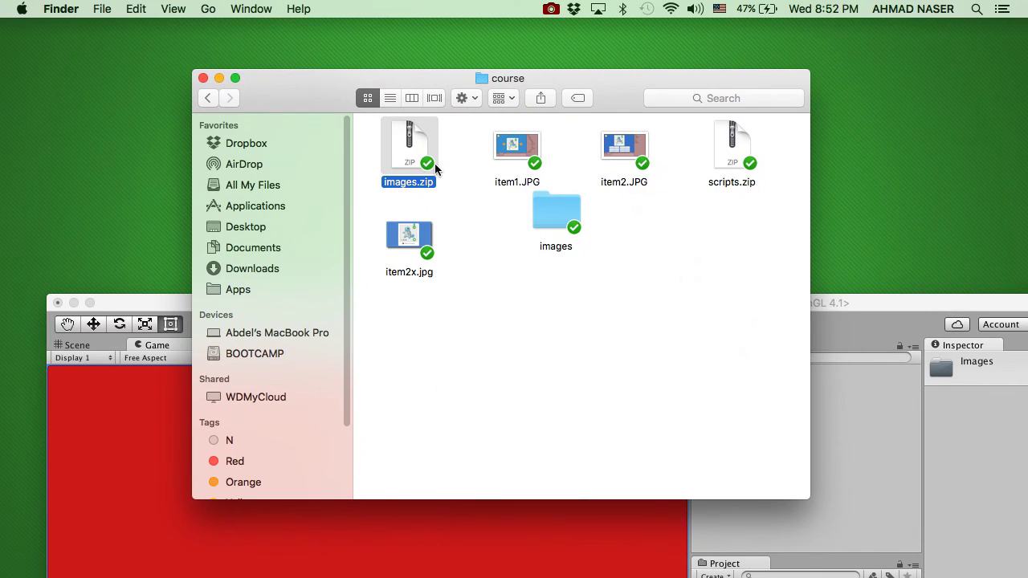
{"action": "left_click", "coordinate": [554, 219]}
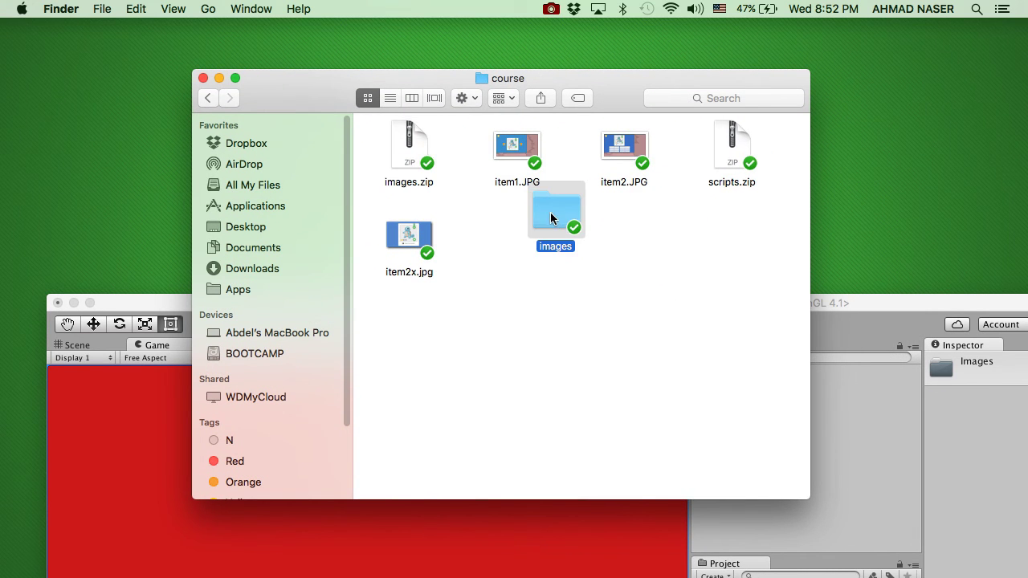
{"action": "double_click", "coordinate": [550, 212]}
{"action": "scroll", "coordinate": [618, 244], "scroll_direction": "down", "scroll_amount": 5}
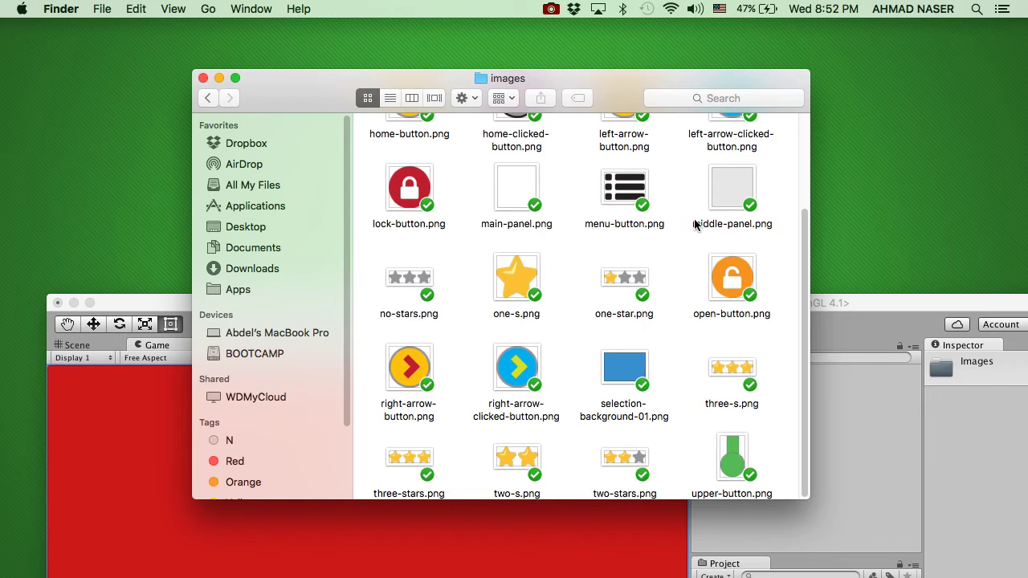
{"action": "scroll", "coordinate": [696, 223], "scroll_direction": "up", "scroll_amount": 3}
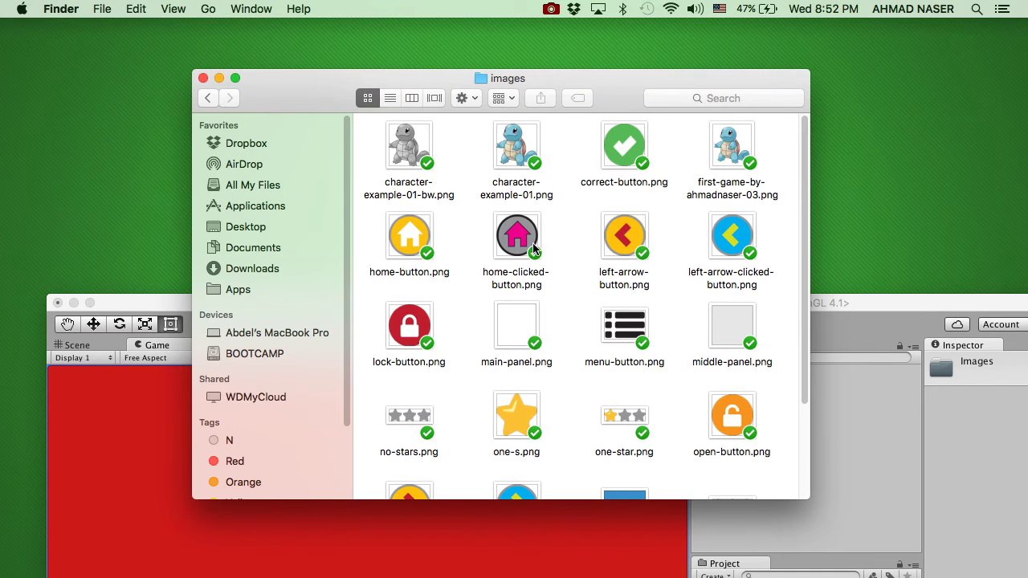
Import all the files of the Finder images folder into the project's Images folder and return Unity to full screen.
{"action": "key", "text": "super+a"}
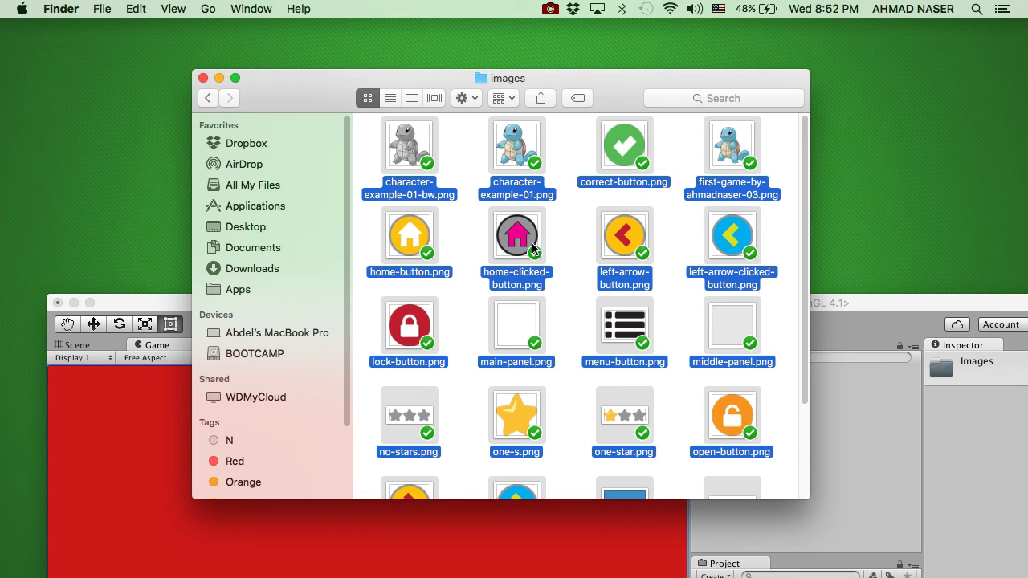
{"action": "left_click", "coordinate": [448, 329]}
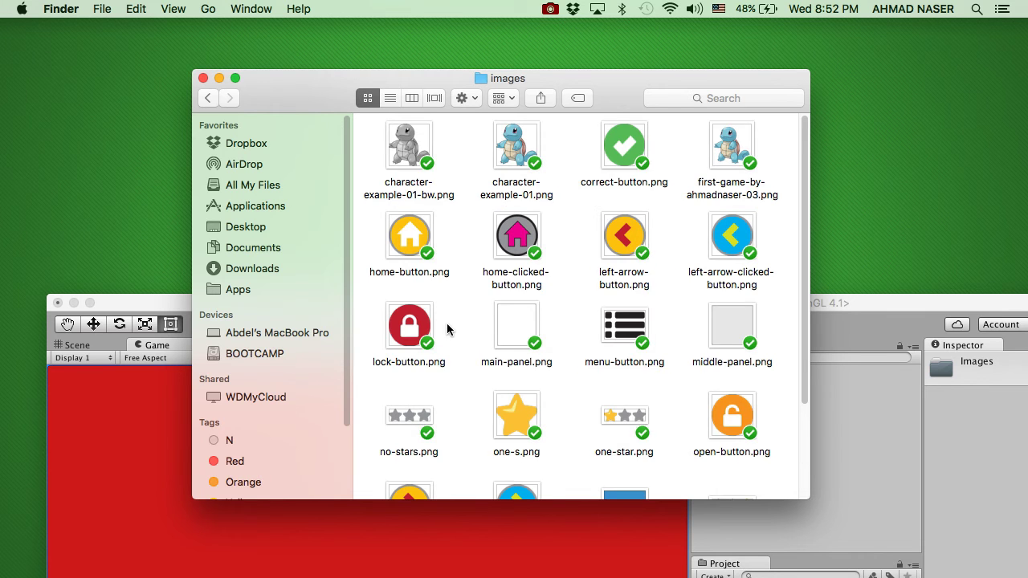
{"action": "key", "text": "super+a"}
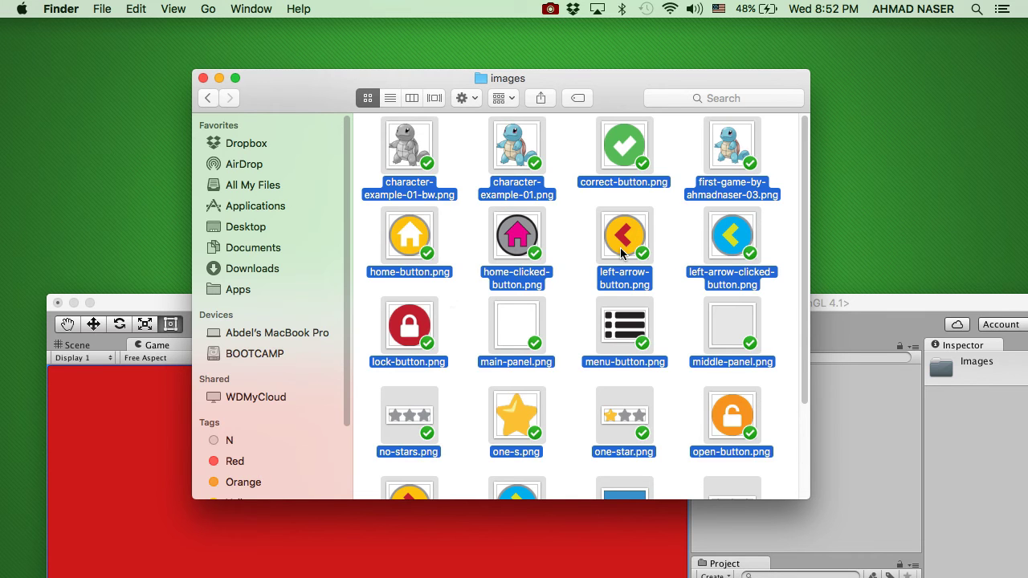
{"action": "left_click_drag", "start_coordinate": [838, 303], "coordinate": [619, 119]}
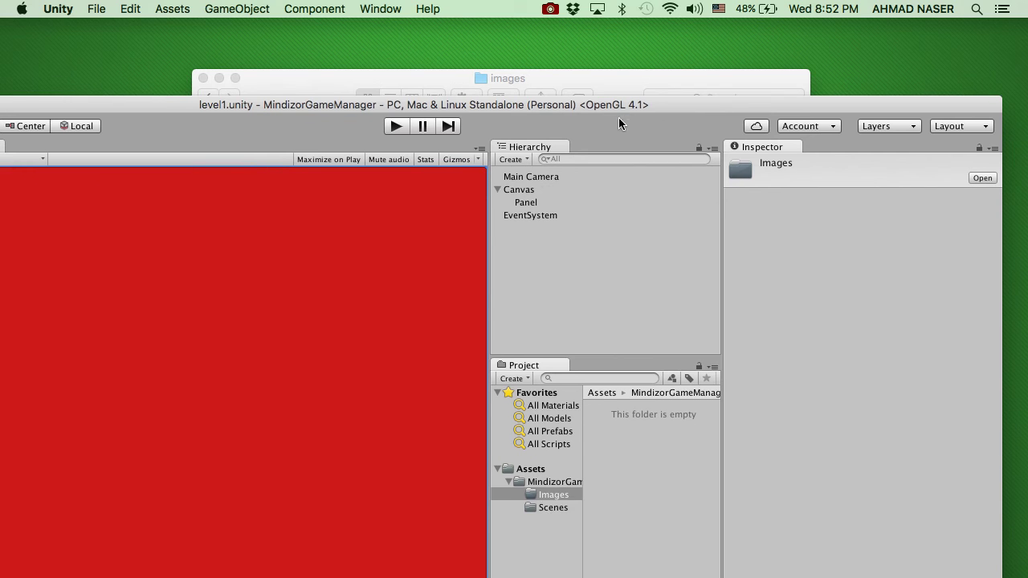
{"action": "left_click", "coordinate": [522, 79]}
{"action": "left_click_drag", "start_coordinate": [530, 201], "coordinate": [687, 535]}
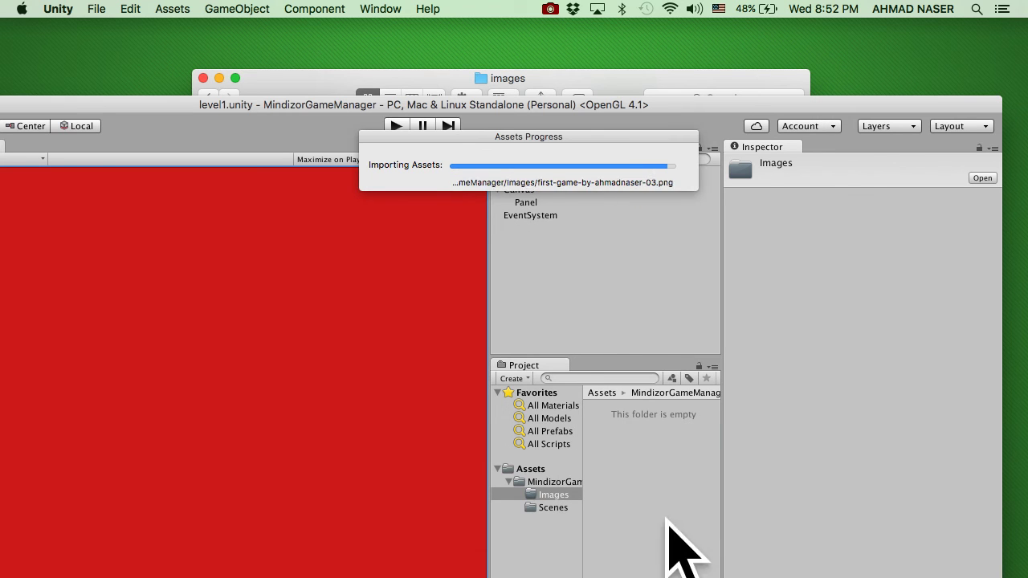
{"action": "double_click", "coordinate": [100, 104]}
{"action": "left_click", "coordinate": [31, 70]}
Select every image in the Images folder and apply the Truecolor format to their import settings.
{"action": "scroll", "coordinate": [758, 354], "scroll_direction": "down", "scroll_amount": 3}
{"action": "scroll", "coordinate": [758, 353], "scroll_direction": "down", "scroll_amount": 10}
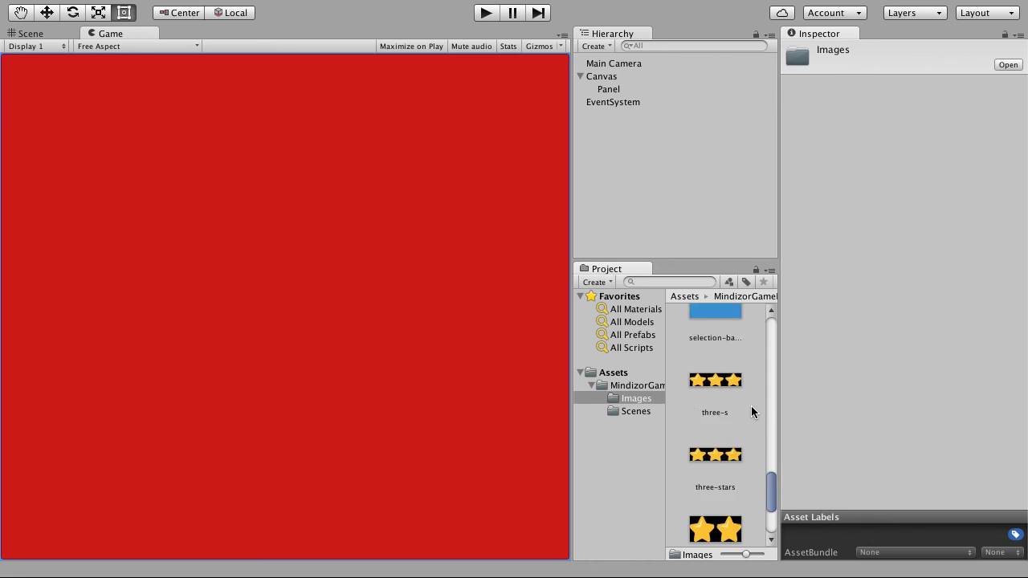
{"action": "scroll", "coordinate": [747, 398], "scroll_direction": "up", "scroll_amount": 10}
{"action": "left_click", "coordinate": [720, 351]}
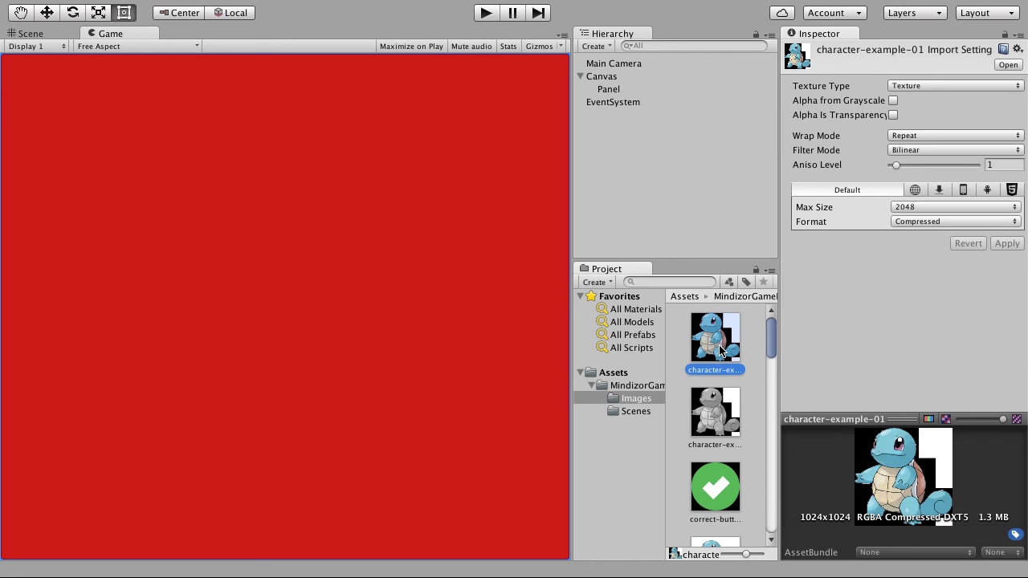
{"action": "key", "text": "super+a"}
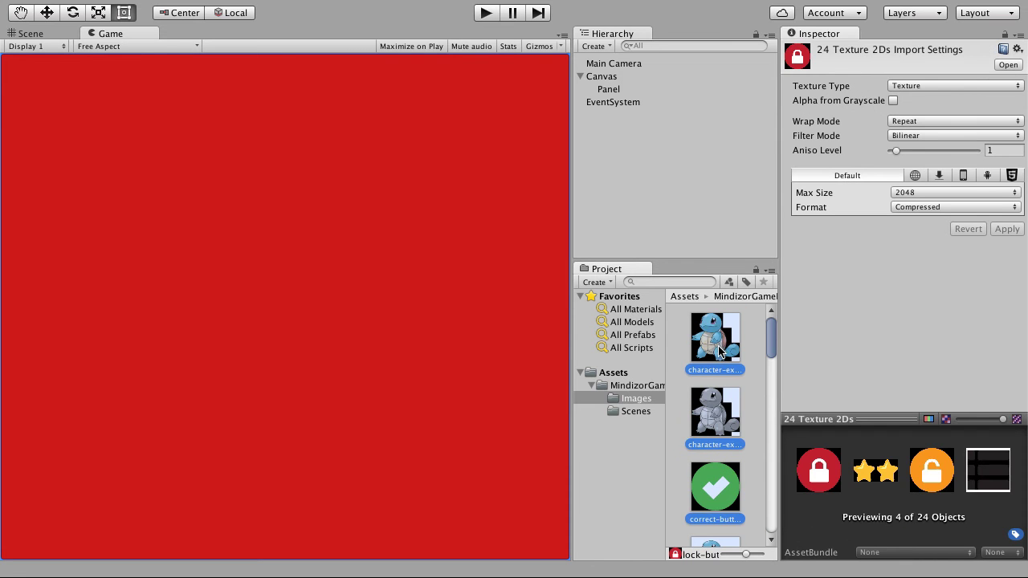
{"action": "left_click", "coordinate": [922, 88]}
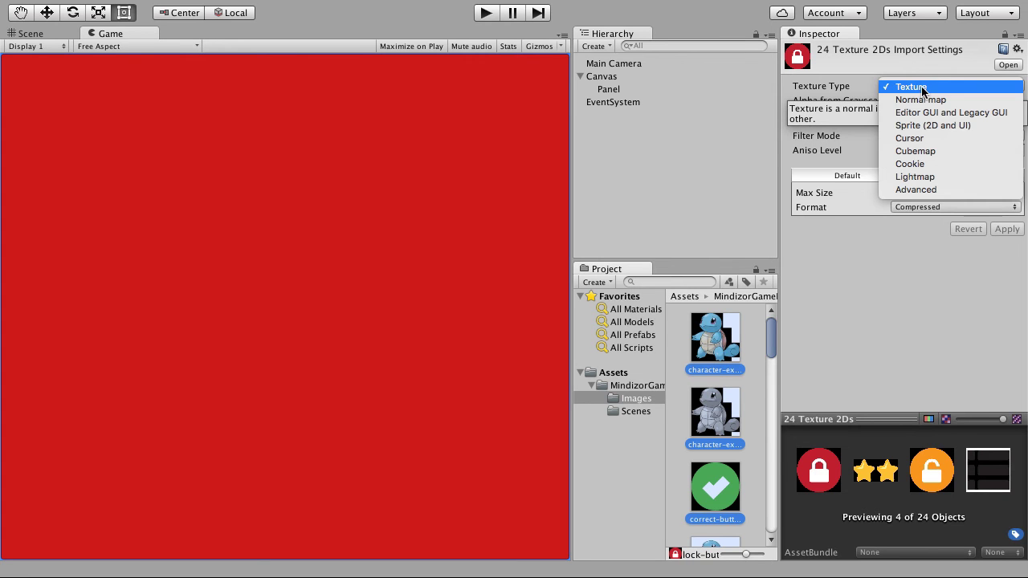
{"action": "left_click", "coordinate": [932, 264]}
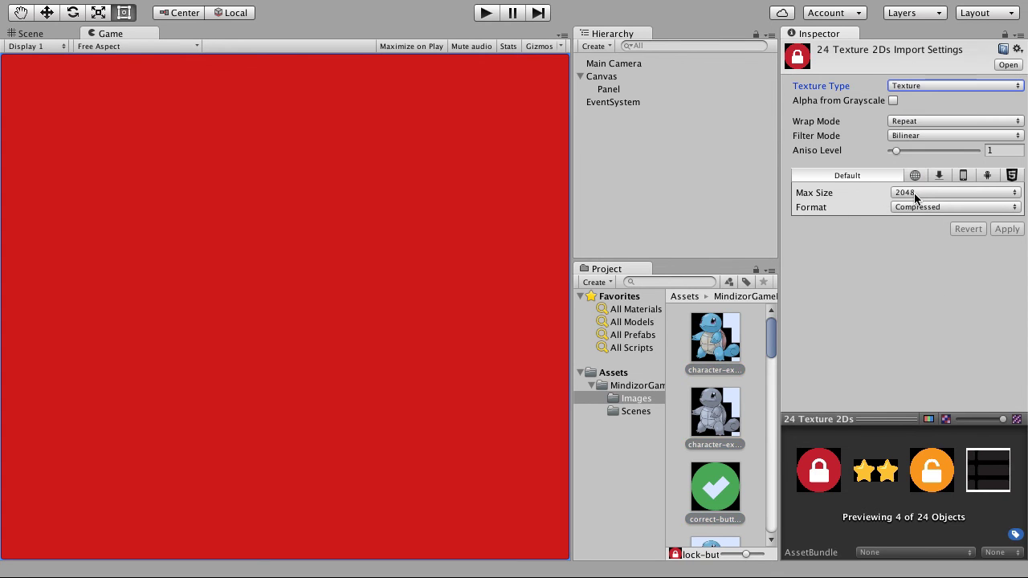
{"action": "left_click", "coordinate": [925, 210]}
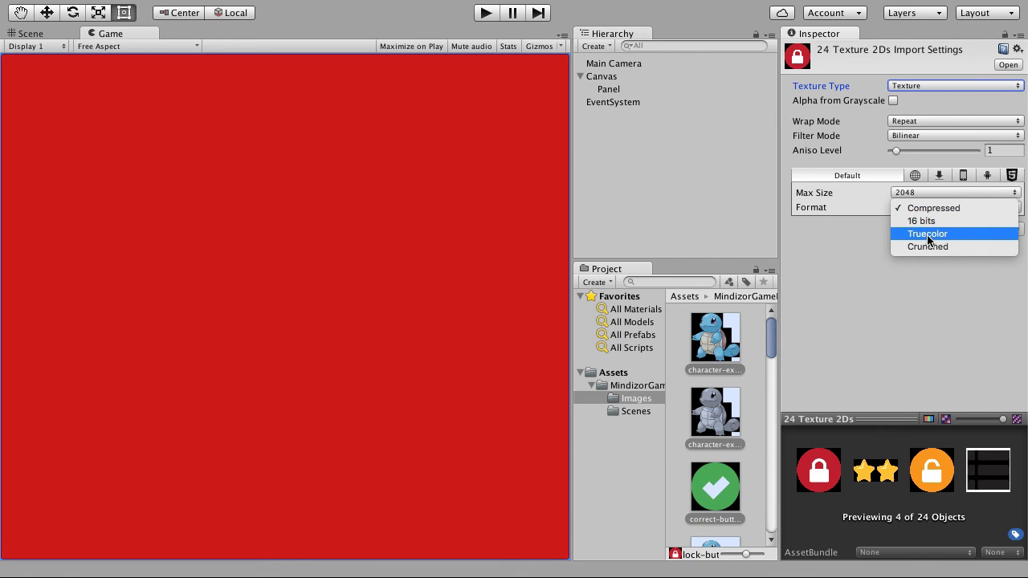
{"action": "left_click", "coordinate": [928, 235]}
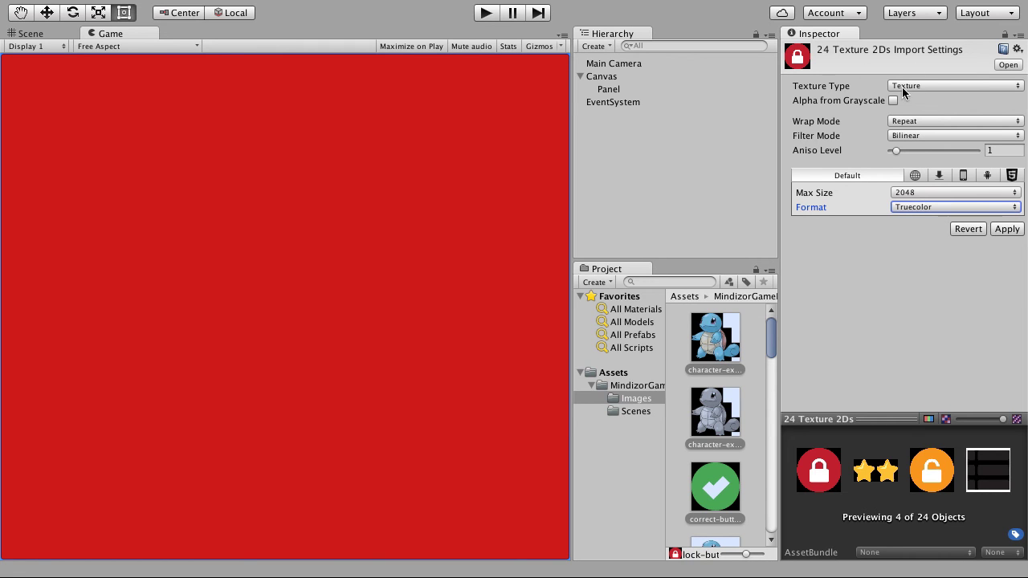
{"action": "left_click", "coordinate": [999, 232]}
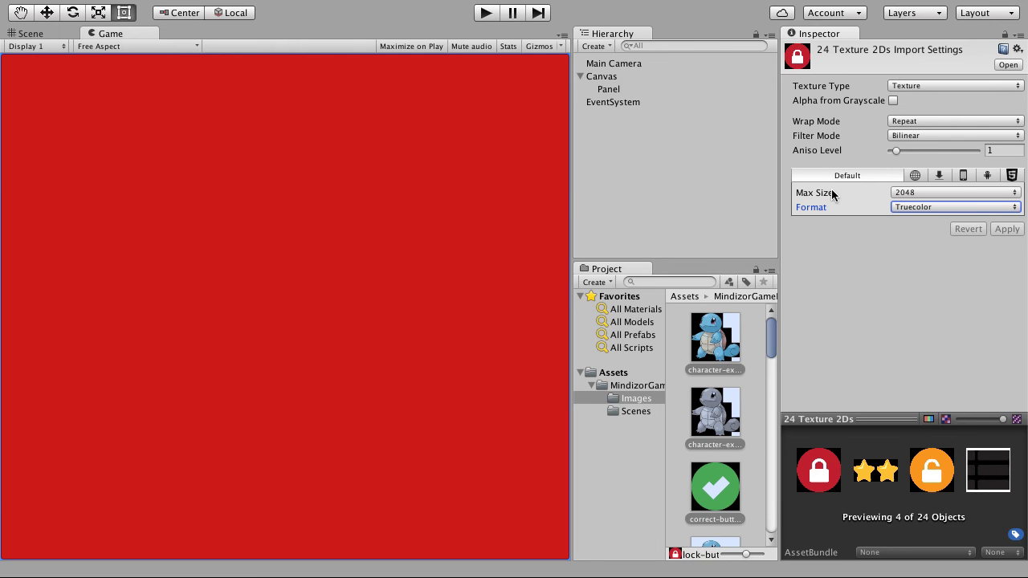
Look through the thumbnails of all images in the Images folder.
{"action": "scroll", "coordinate": [726, 430], "scroll_direction": "down", "scroll_amount": 15}
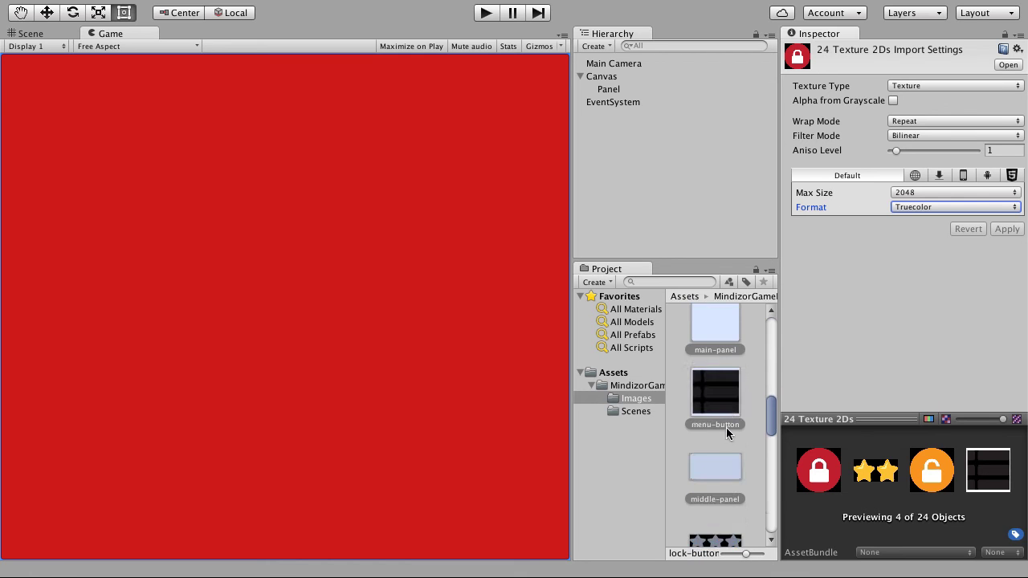
{"action": "scroll", "coordinate": [726, 434], "scroll_direction": "up", "scroll_amount": 15}
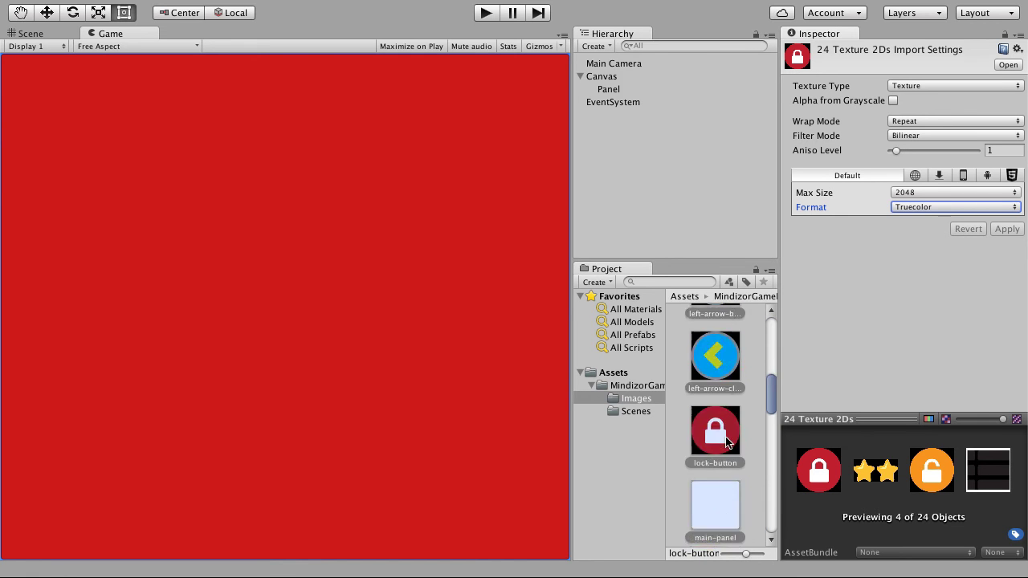
{"action": "scroll", "coordinate": [726, 442], "scroll_direction": "down", "scroll_amount": 15}
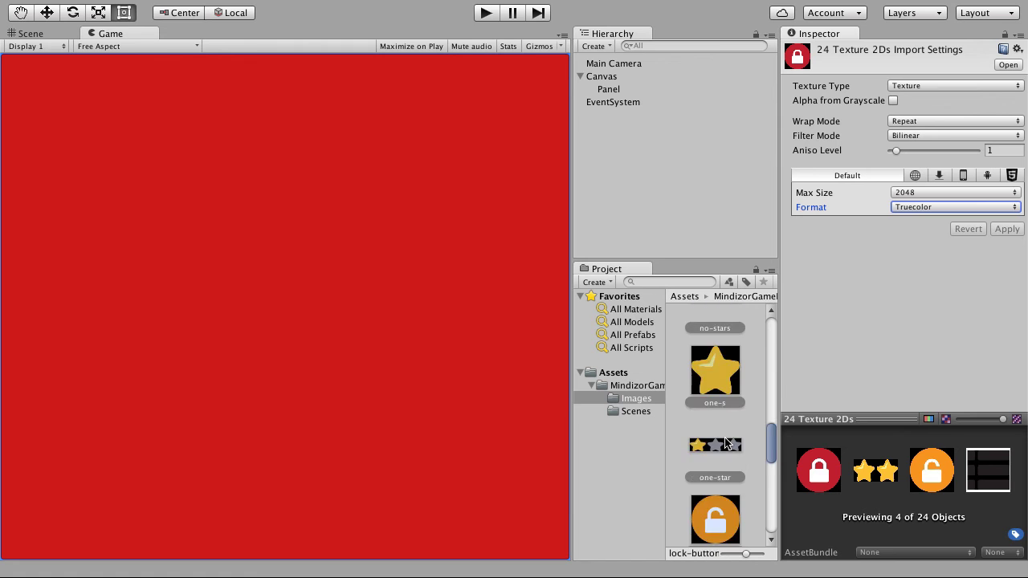
{"action": "scroll", "coordinate": [724, 442], "scroll_direction": "up", "scroll_amount": 10}
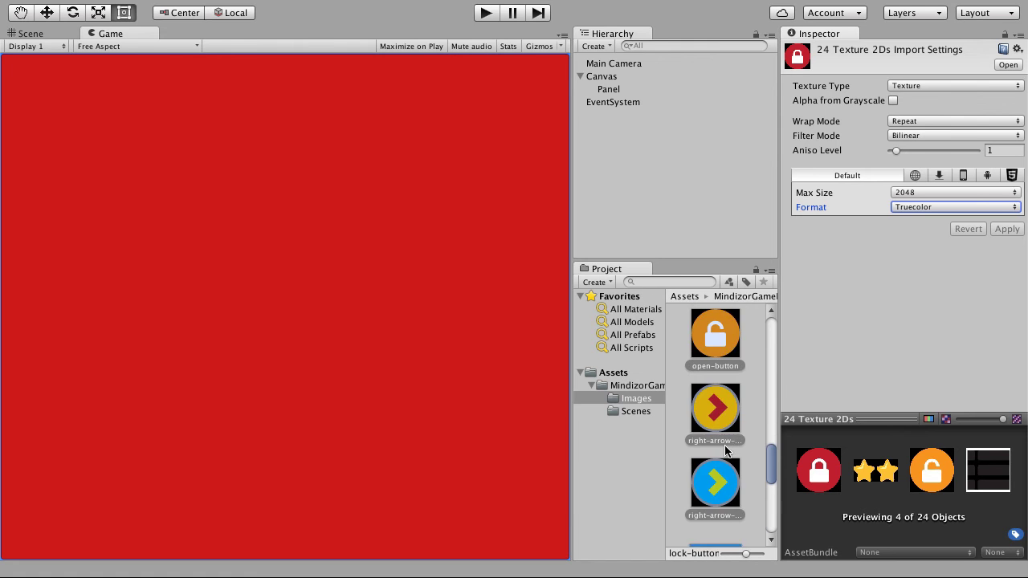
{"action": "scroll", "coordinate": [725, 453], "scroll_direction": "up", "scroll_amount": 3}
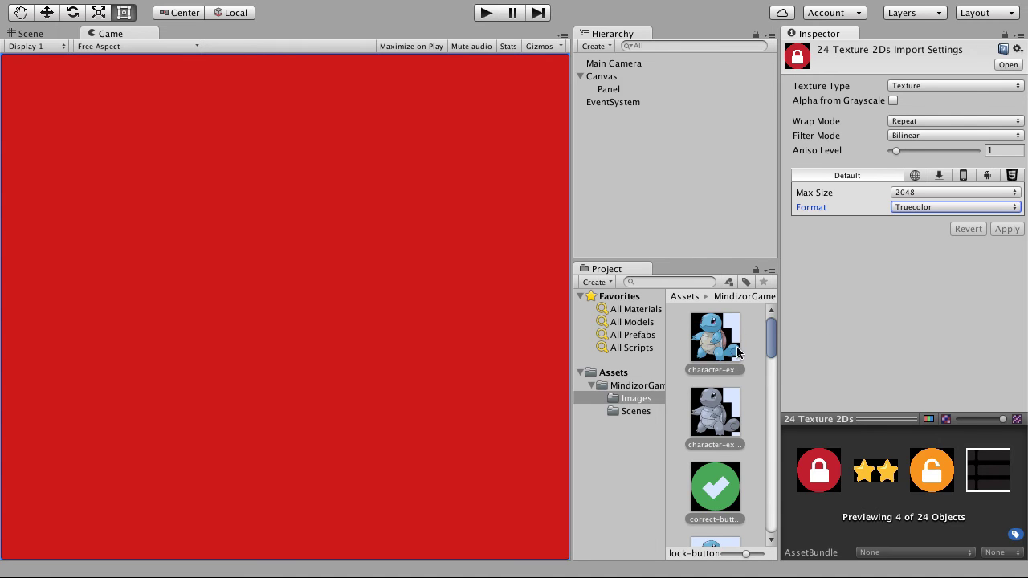
{"action": "scroll", "coordinate": [735, 386], "scroll_direction": "down", "scroll_amount": 10}
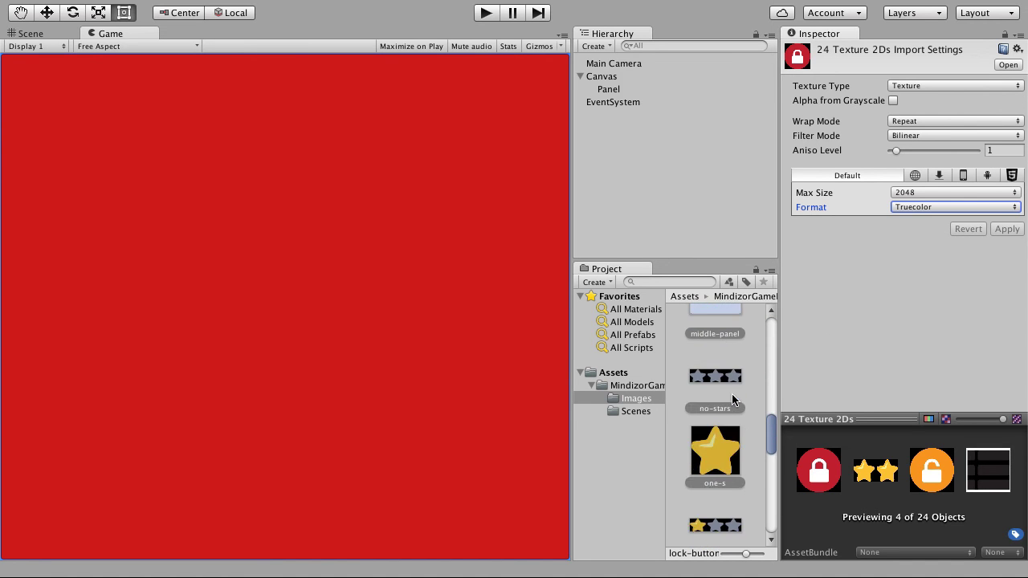
{"action": "scroll", "coordinate": [733, 412], "scroll_direction": "up", "scroll_amount": 10}
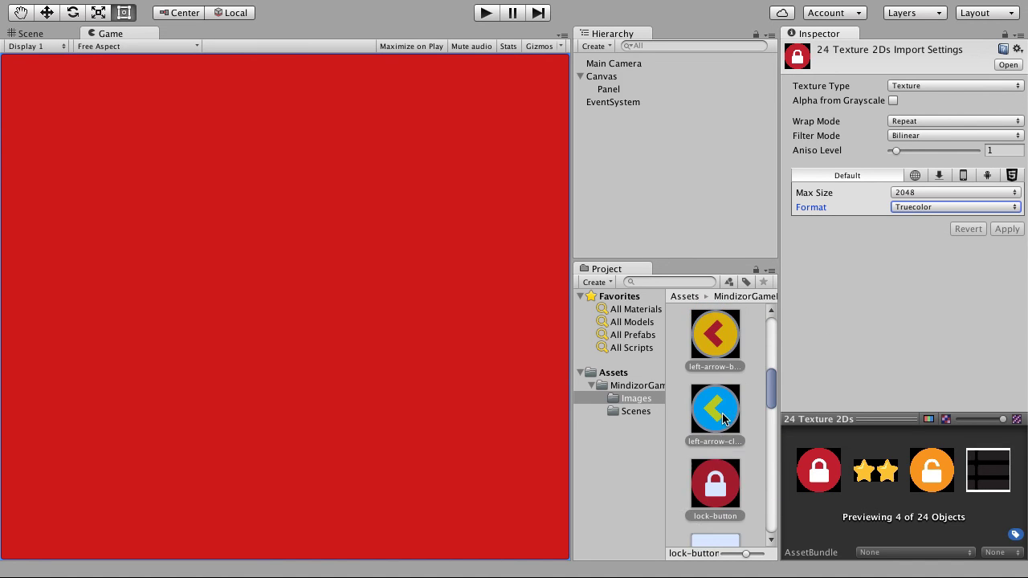
{"action": "scroll", "coordinate": [722, 418], "scroll_direction": "up", "scroll_amount": 2}
Examine the preview dimensions and memory sizes of the character-example, left-arrow-clicked-button, right-arrow-button and two-s images.
{"action": "left_click", "coordinate": [729, 347]}
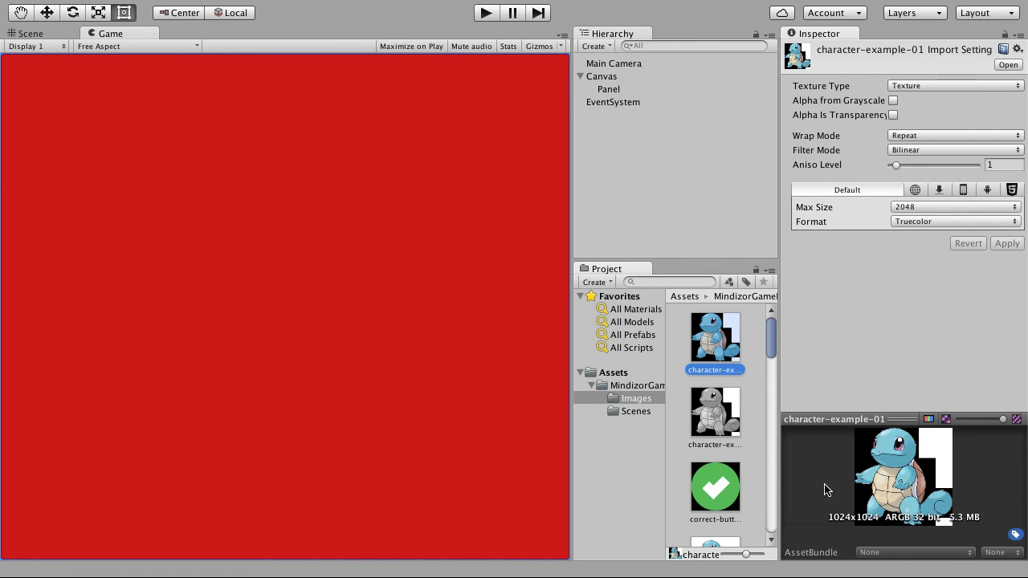
{"action": "scroll", "coordinate": [730, 434], "scroll_direction": "down", "scroll_amount": 8}
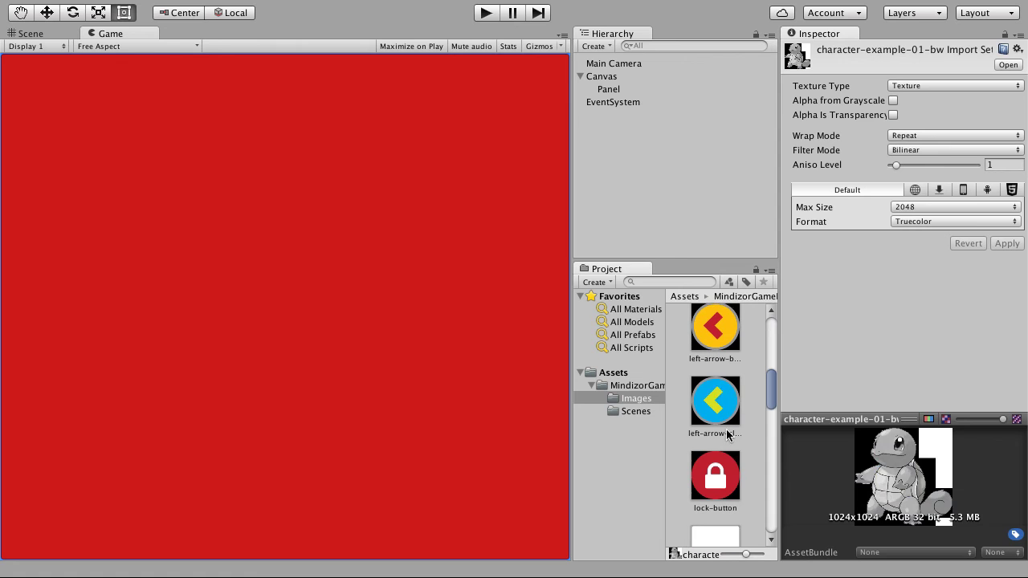
{"action": "left_click", "coordinate": [713, 389]}
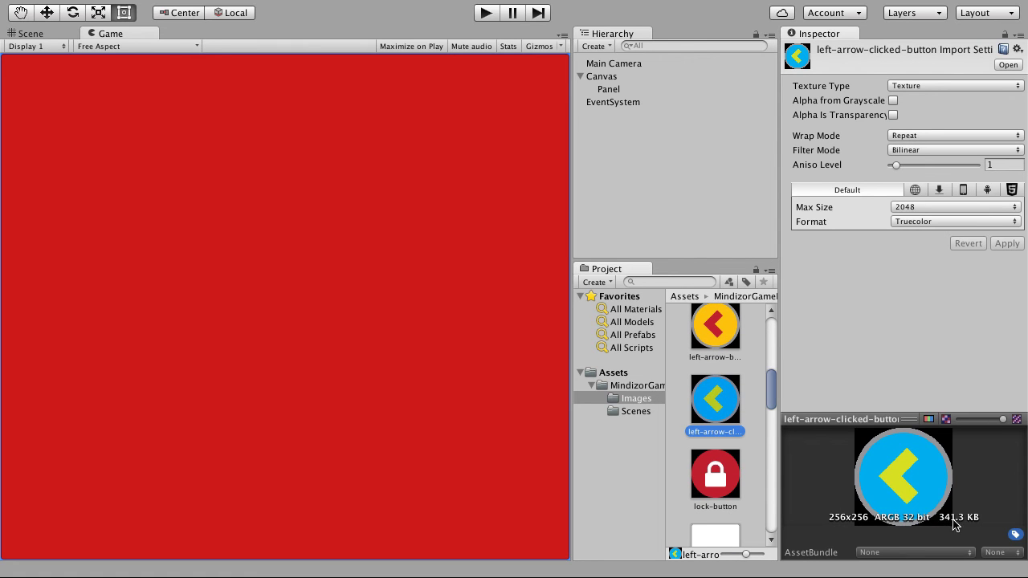
{"action": "scroll", "coordinate": [731, 417], "scroll_direction": "down", "scroll_amount": 5}
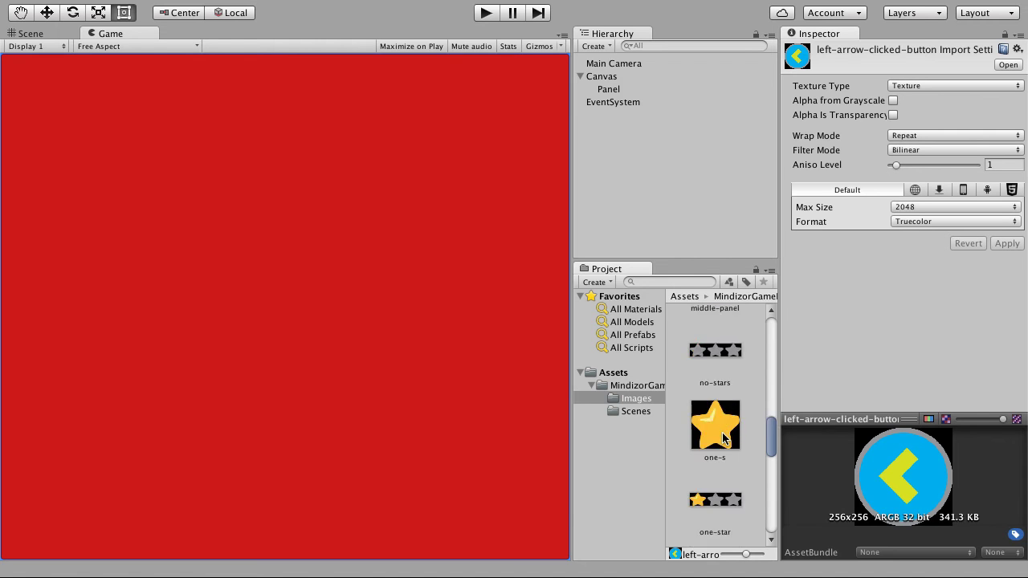
{"action": "left_click", "coordinate": [717, 427]}
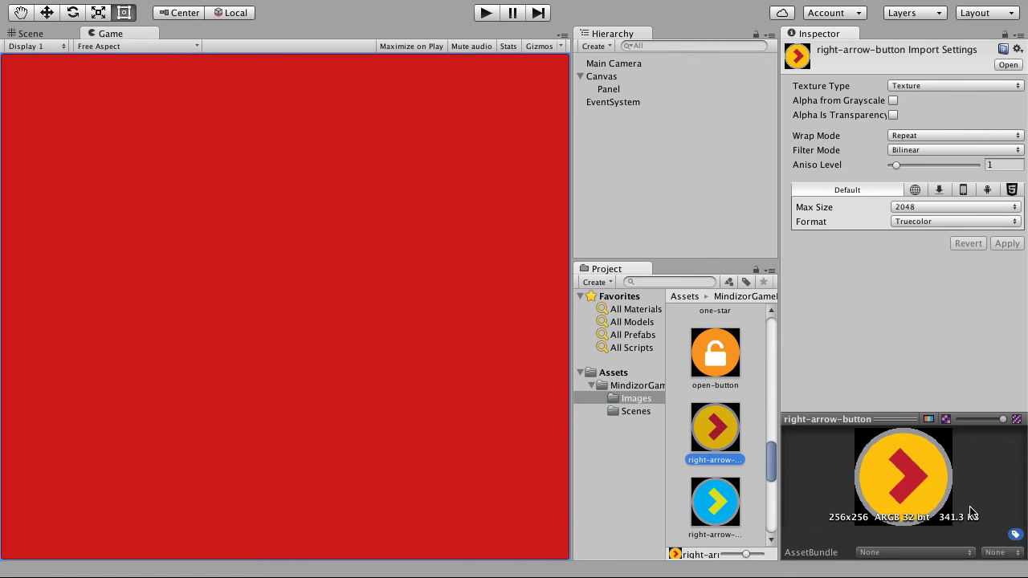
{"action": "scroll", "coordinate": [714, 426], "scroll_direction": "down", "scroll_amount": 3}
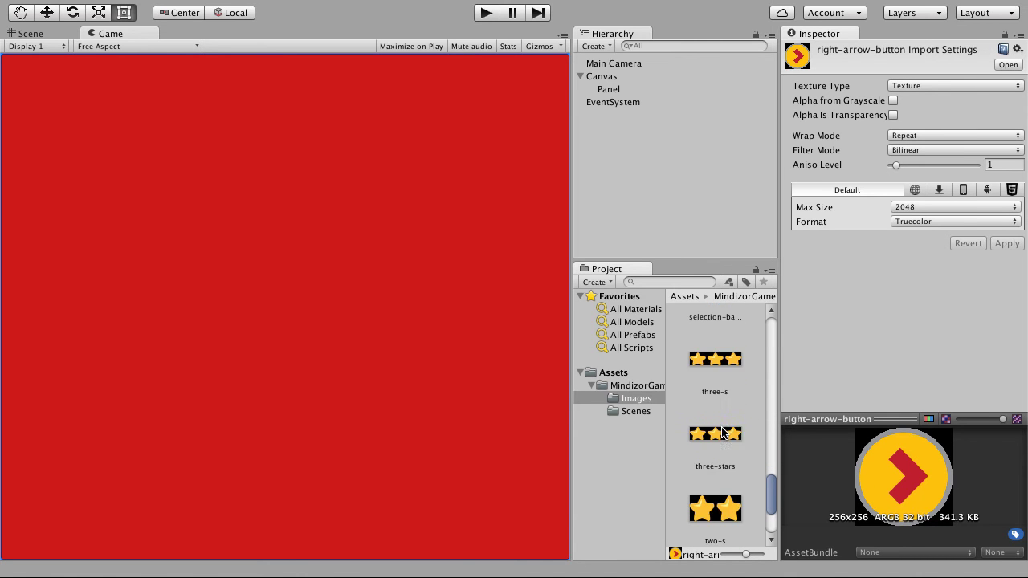
{"action": "left_click", "coordinate": [722, 434]}
{"action": "left_click", "coordinate": [721, 493]}
{"action": "scroll", "coordinate": [714, 482], "scroll_direction": "down", "scroll_amount": 2}
{"action": "scroll", "coordinate": [707, 474], "scroll_direction": "up", "scroll_amount": 5}
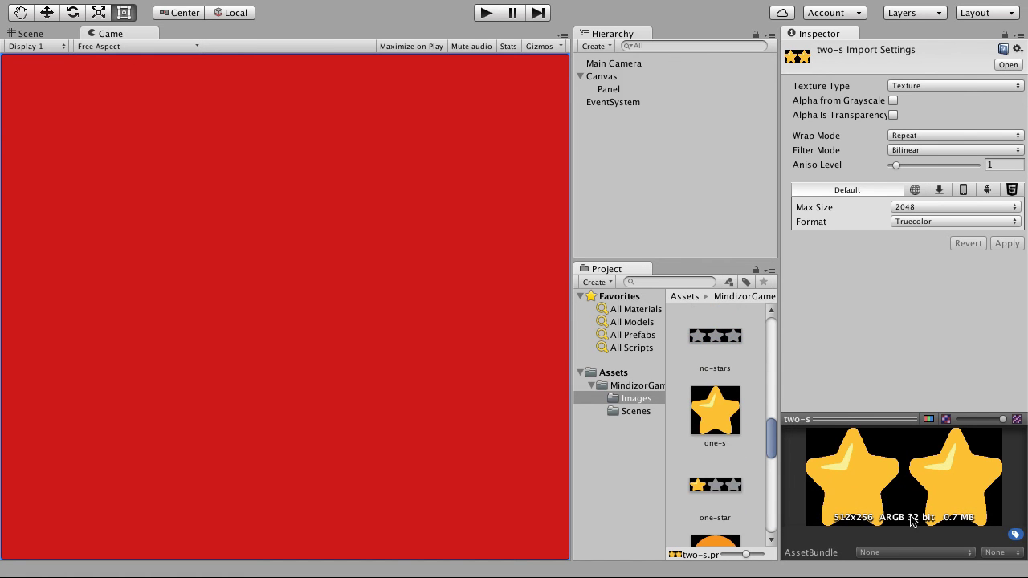
{"action": "scroll", "coordinate": [719, 430], "scroll_direction": "up", "scroll_amount": 5}
{"action": "scroll", "coordinate": [719, 425], "scroll_direction": "up", "scroll_amount": 3}
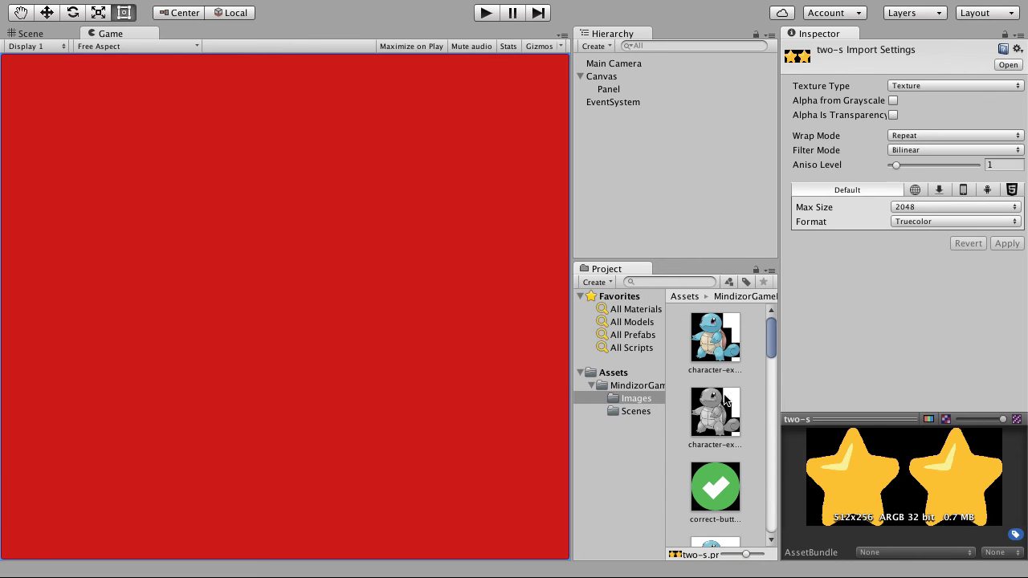
{"action": "left_click", "coordinate": [726, 351]}
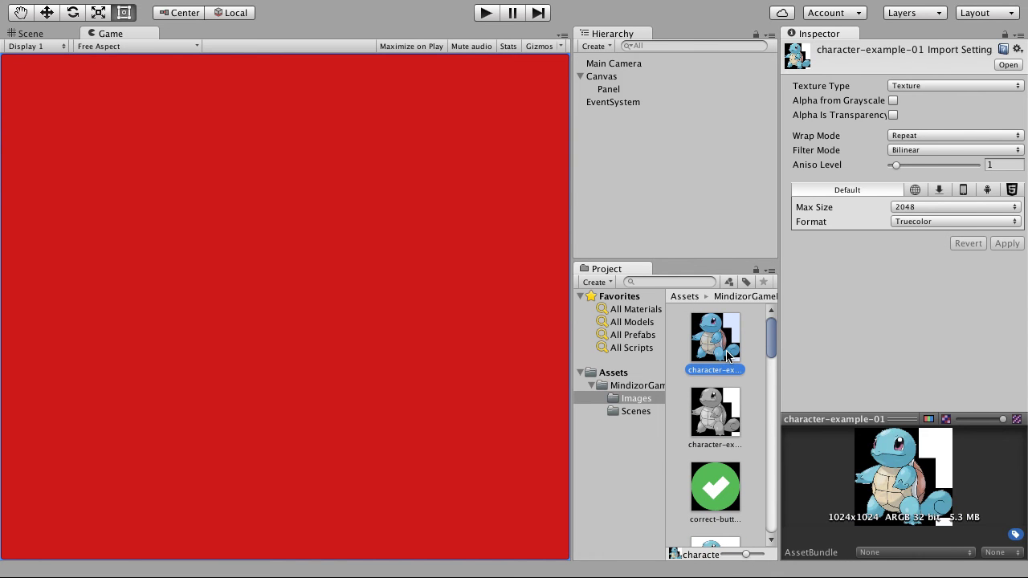
{"action": "left_click", "coordinate": [728, 423]}
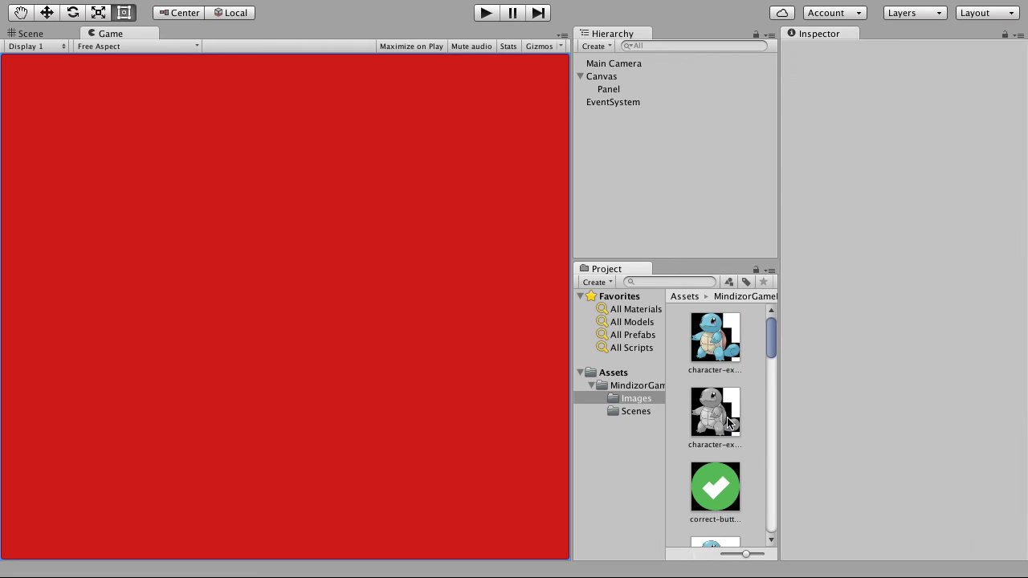
{"action": "left_click", "coordinate": [727, 346]}
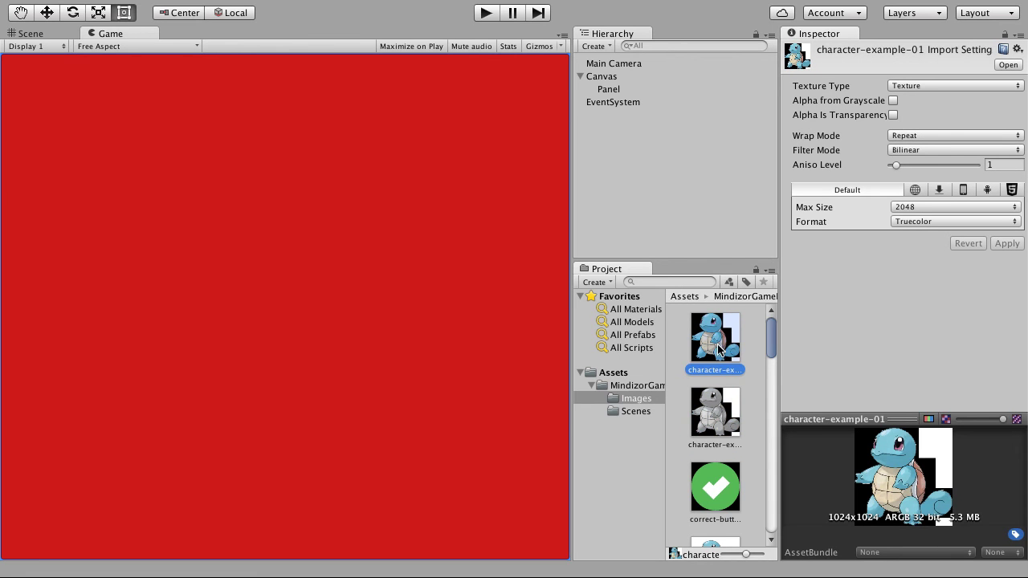
{"action": "key", "text": "super+a"}
{"action": "left_click", "coordinate": [916, 192]}
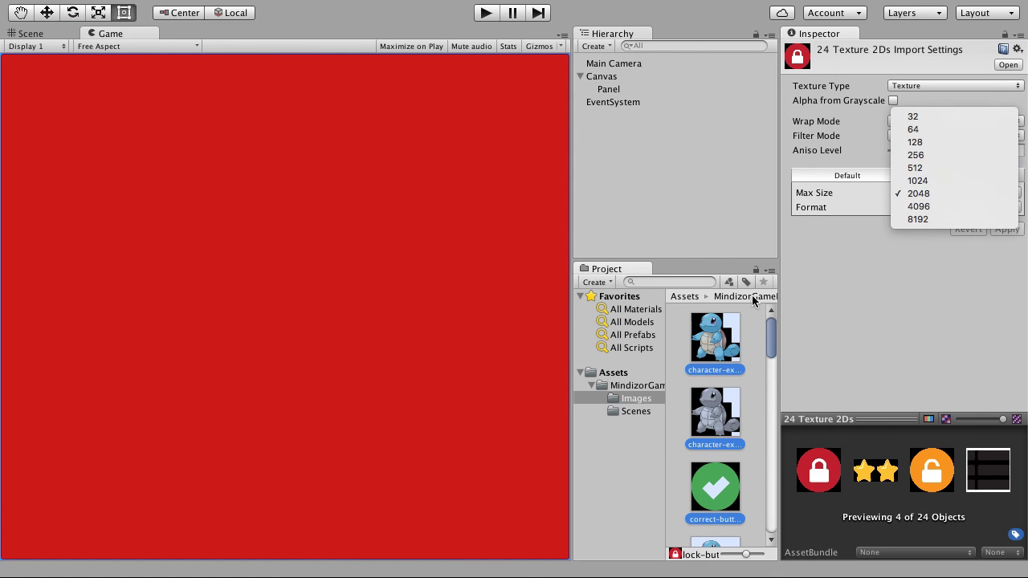
{"action": "left_click", "coordinate": [717, 337]}
{"action": "left_click", "coordinate": [717, 337]}
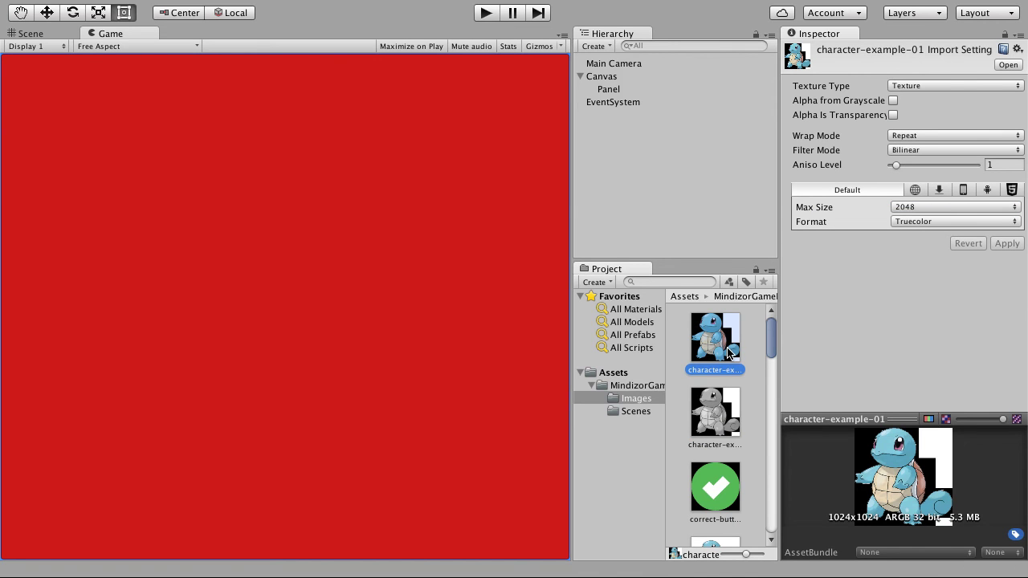
Select every image in the Images folder and apply a Max Size of 1024 to their import settings.
{"action": "left_click", "coordinate": [720, 411]}
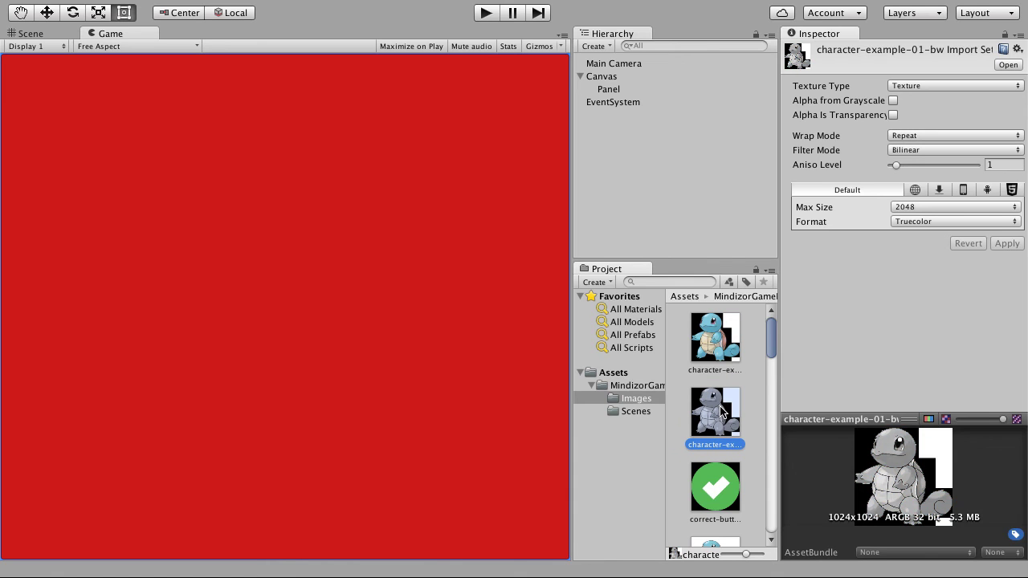
{"action": "key", "text": "super+a"}
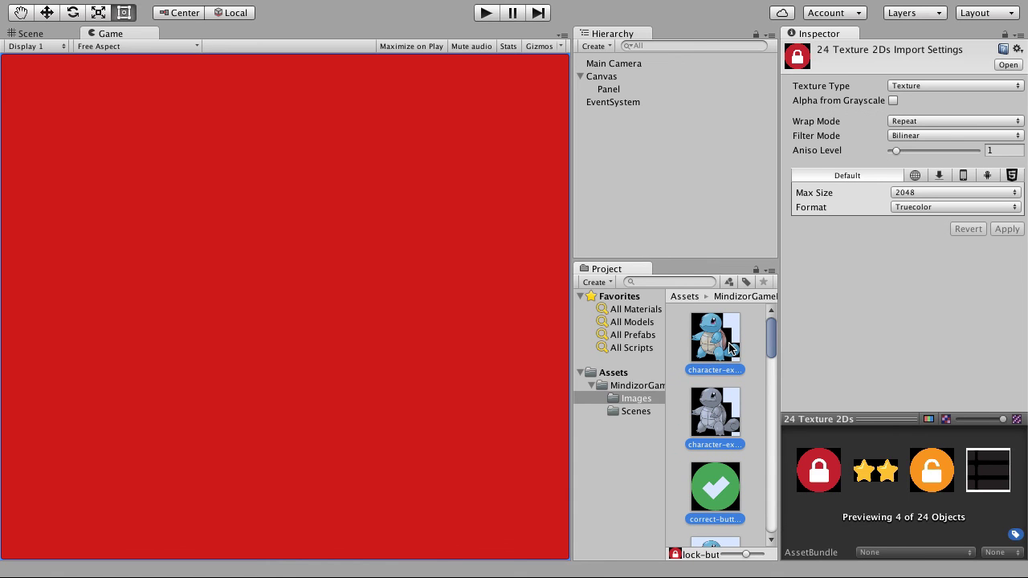
{"action": "left_click", "coordinate": [922, 192]}
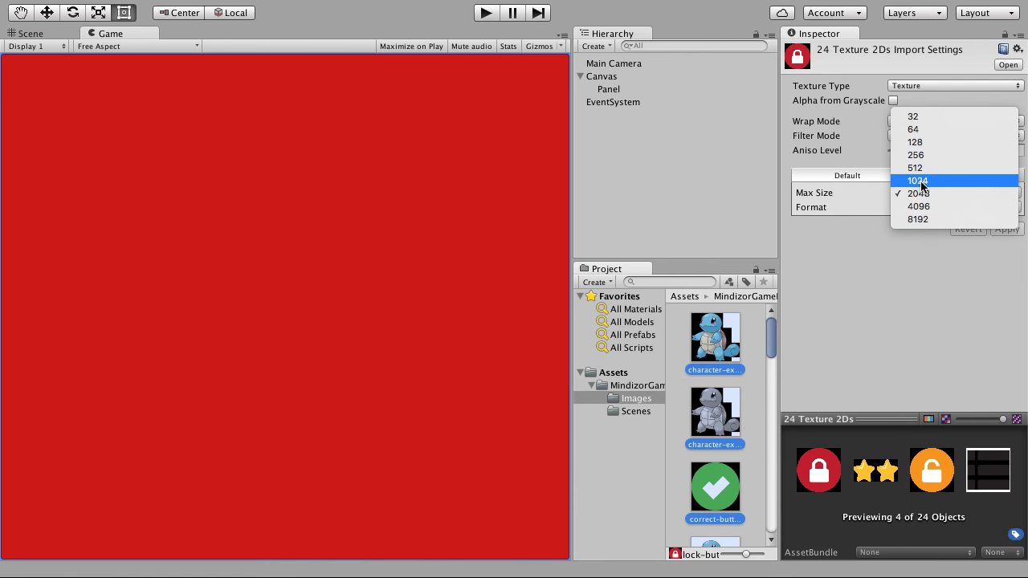
{"action": "left_click", "coordinate": [918, 180]}
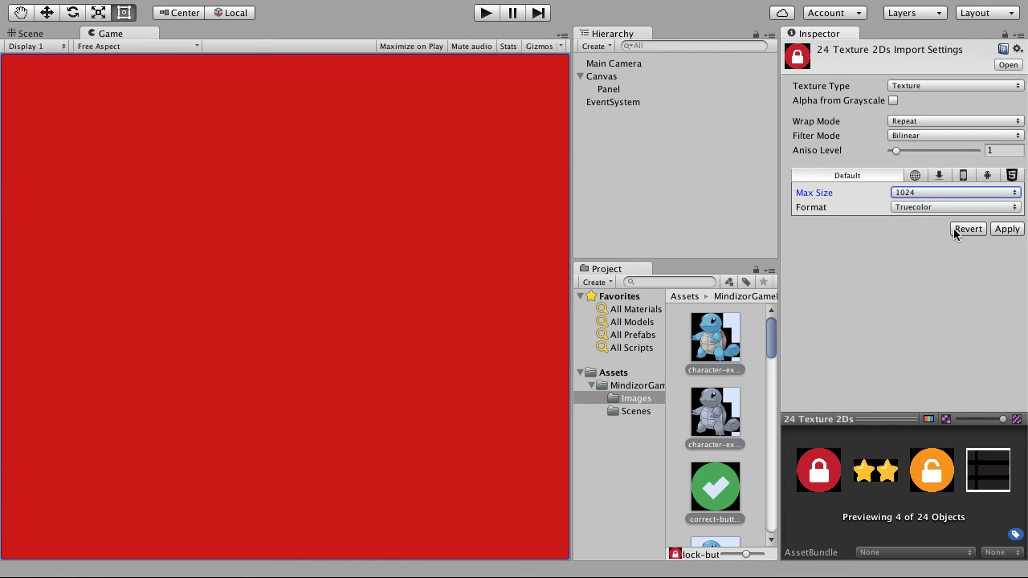
{"action": "left_click", "coordinate": [1005, 229]}
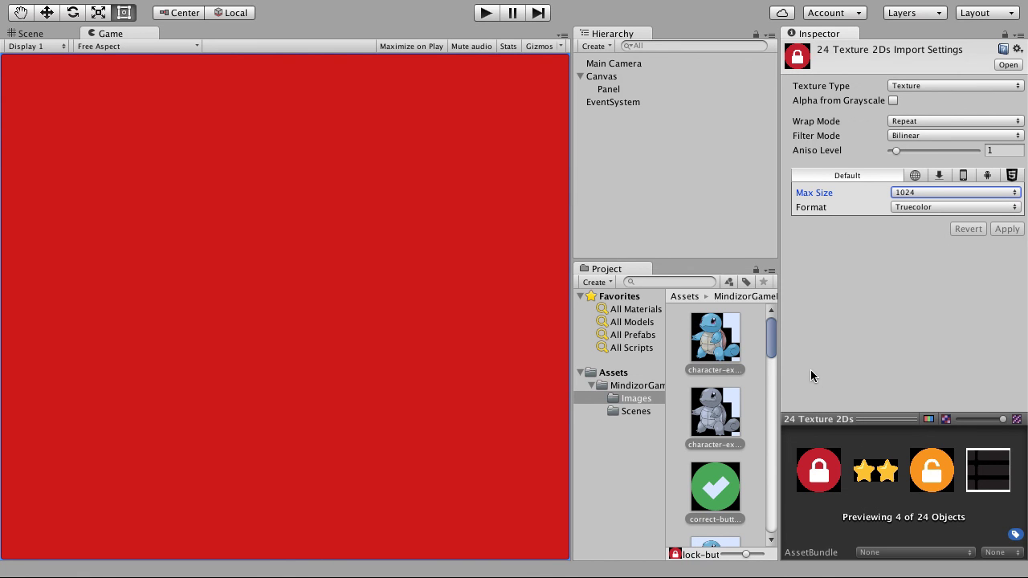
Check the import settings and preview sizes of the character-example-01 and correct-button images.
{"action": "left_click", "coordinate": [717, 336]}
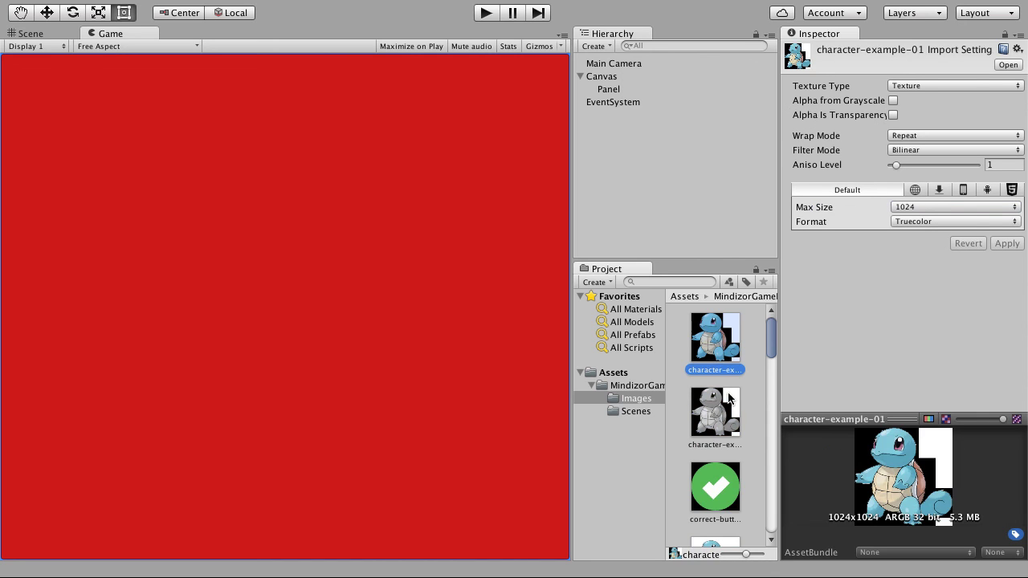
{"action": "scroll", "coordinate": [729, 431], "scroll_direction": "down", "scroll_amount": 3}
{"action": "scroll", "coordinate": [729, 429], "scroll_direction": "up", "scroll_amount": 4}
{"action": "left_click", "coordinate": [707, 478]}
{"action": "scroll", "coordinate": [710, 473], "scroll_direction": "down", "scroll_amount": 4}
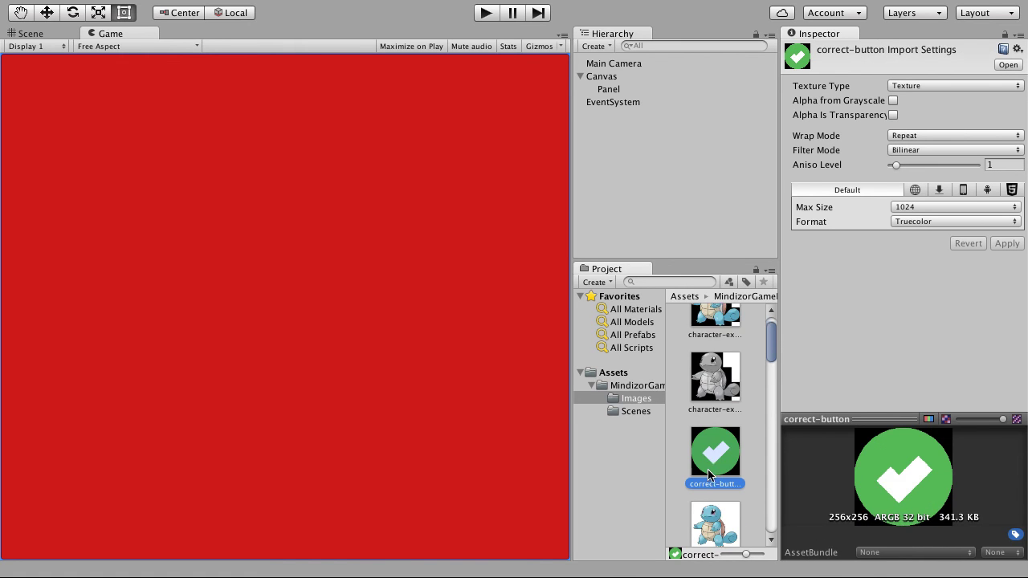
Check the import settings and preview sizes of several more images in the Images folder, including the first-game and one-s images.
{"action": "left_click", "coordinate": [722, 406]}
{"action": "scroll", "coordinate": [719, 430], "scroll_direction": "down", "scroll_amount": 8}
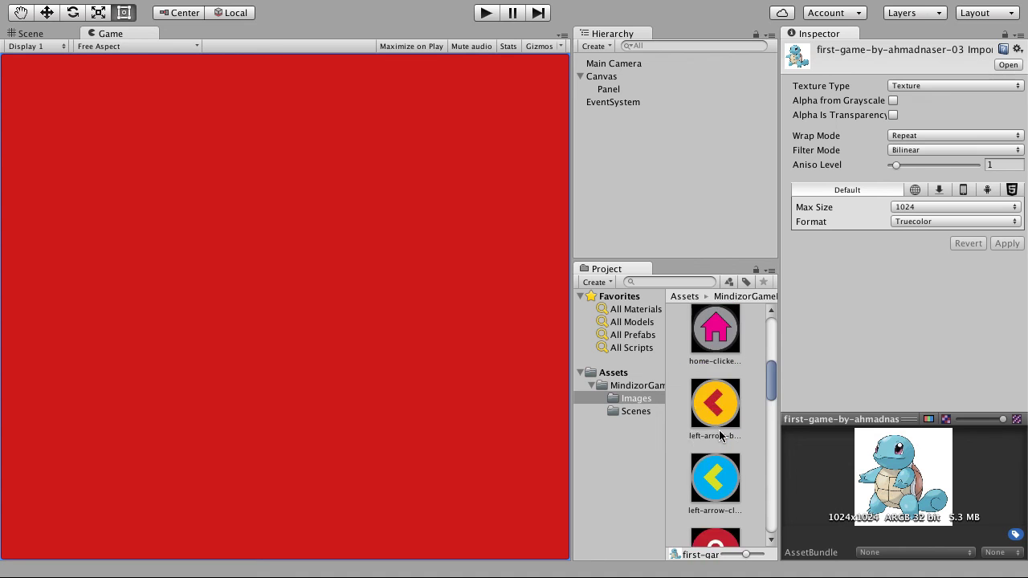
{"action": "scroll", "coordinate": [718, 434], "scroll_direction": "down", "scroll_amount": 5}
{"action": "left_click", "coordinate": [718, 434]}
{"action": "scroll", "coordinate": [718, 438], "scroll_direction": "down", "scroll_amount": 2}
{"action": "left_click", "coordinate": [718, 462]}
{"action": "scroll", "coordinate": [719, 470], "scroll_direction": "down", "scroll_amount": 2}
{"action": "scroll", "coordinate": [723, 486], "scroll_direction": "up", "scroll_amount": 10}
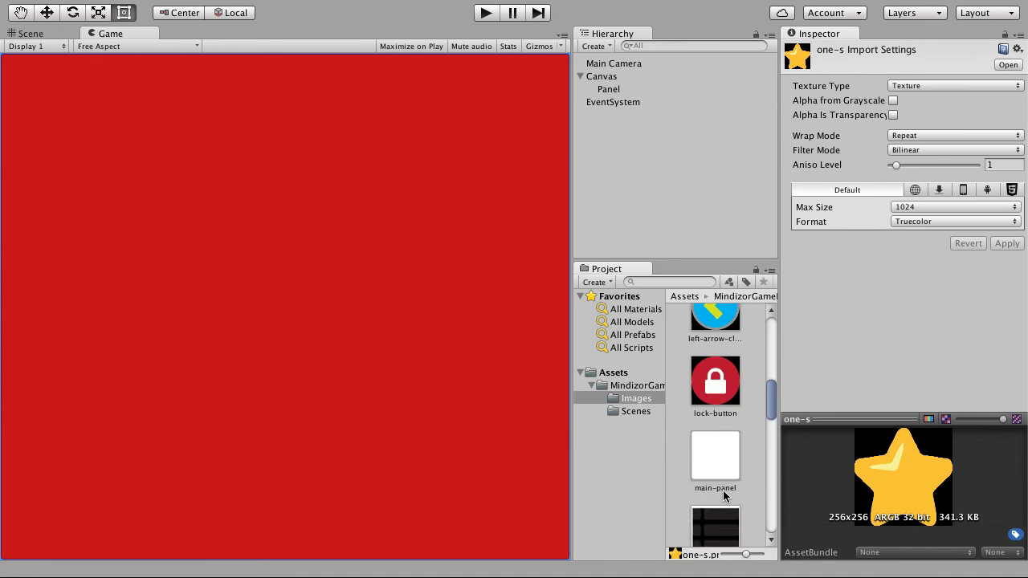
Select every image in the Images folder and apply a Max Size of 512 to their import settings.
{"action": "left_click", "coordinate": [719, 343]}
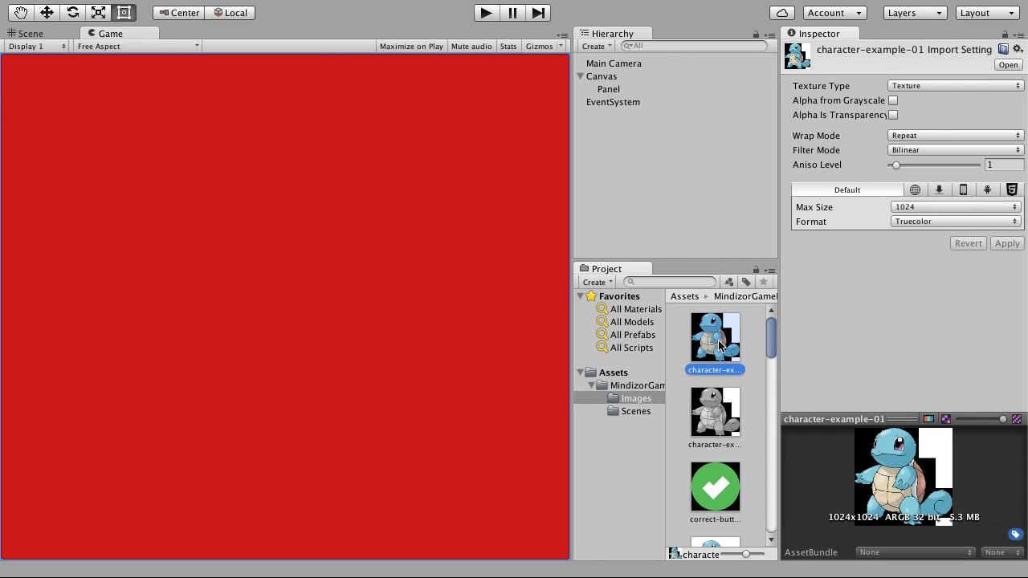
{"action": "key", "text": "super+a"}
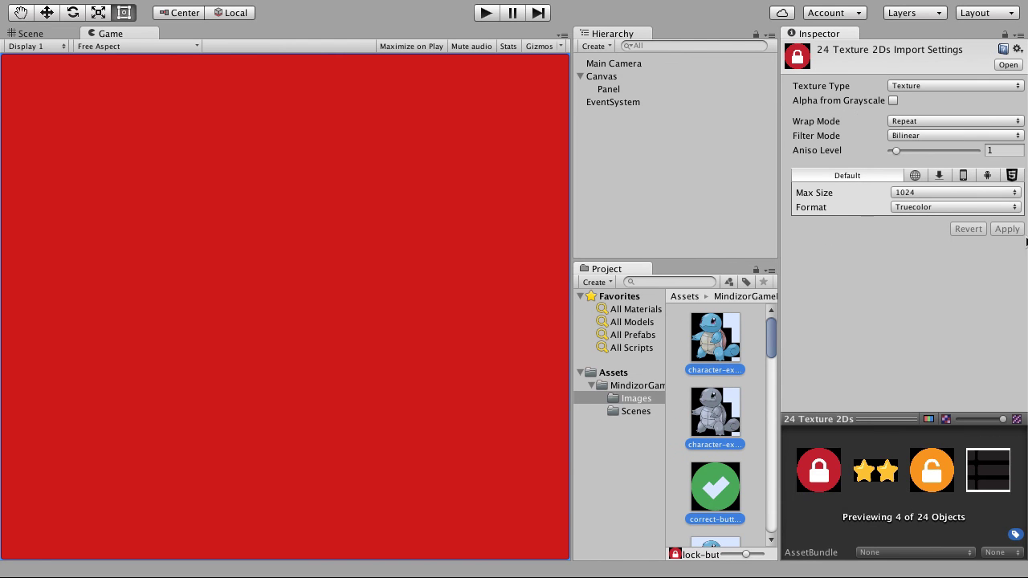
{"action": "left_click", "coordinate": [911, 195]}
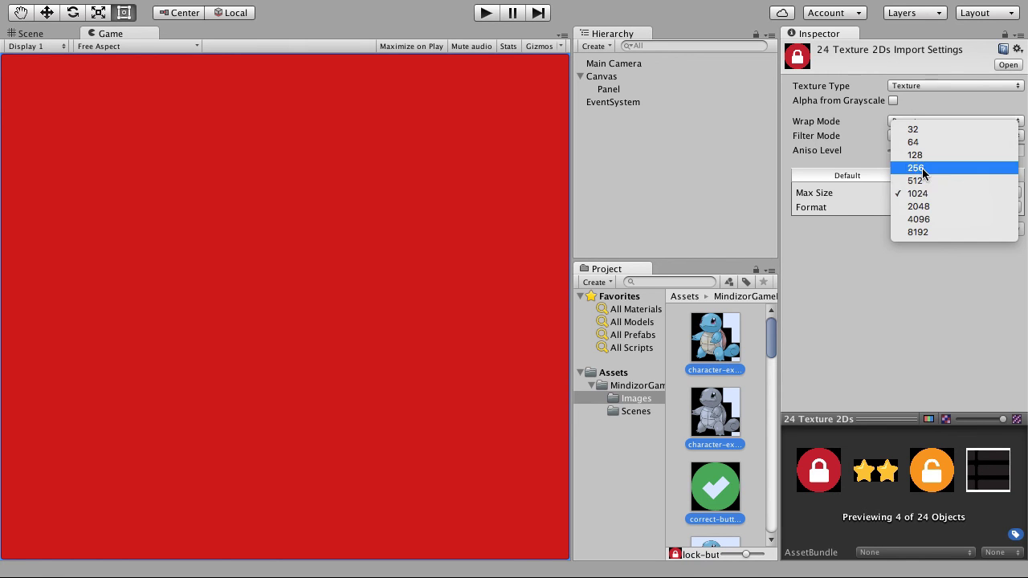
{"action": "left_click", "coordinate": [923, 183]}
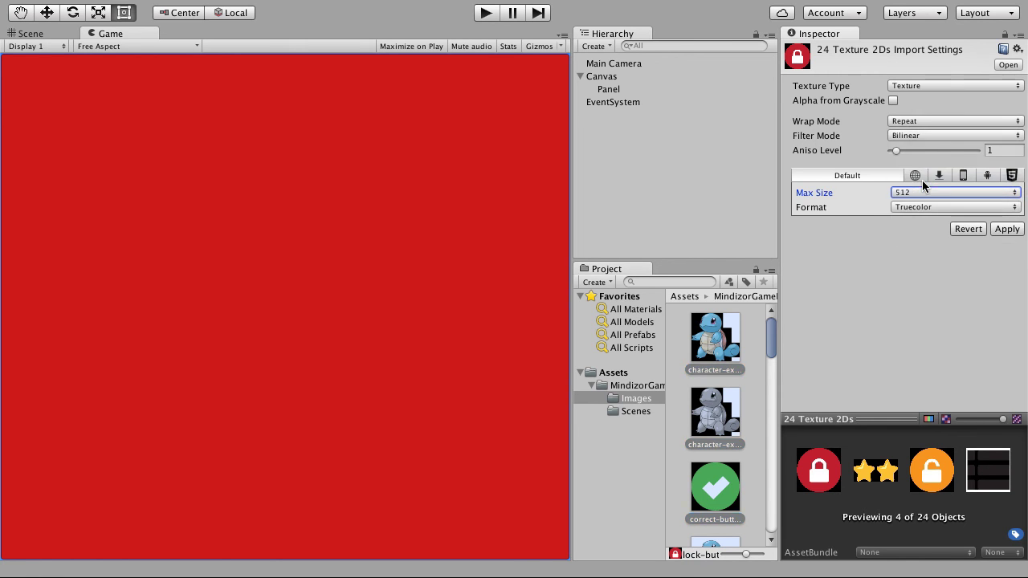
{"action": "left_click", "coordinate": [1011, 231]}
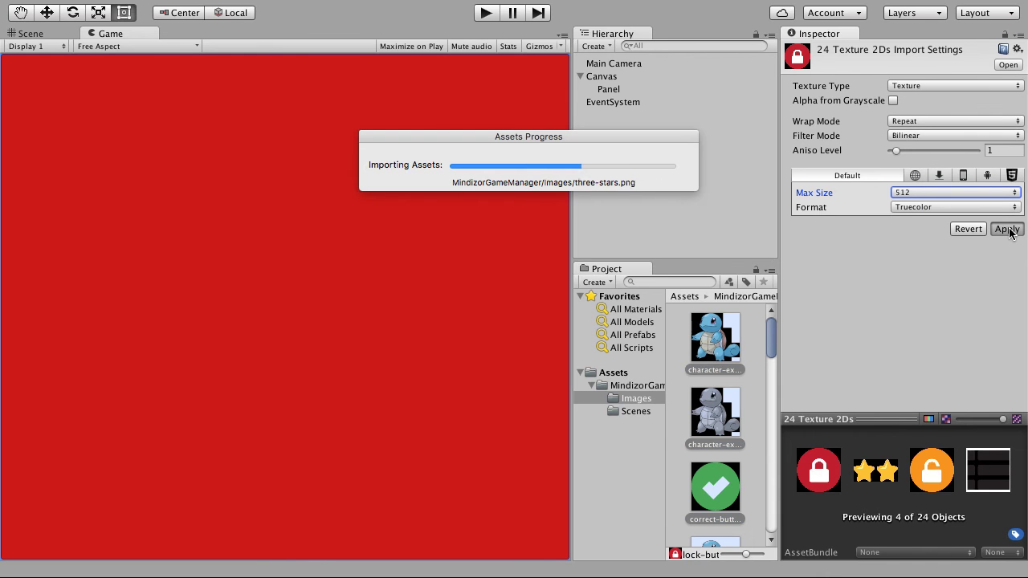
Examine the preview dimensions and memory sizes of the character-example-01, correct-button, home-clicked-button and right-arrow-button images.
{"action": "left_click", "coordinate": [681, 321]}
{"action": "left_click", "coordinate": [716, 333]}
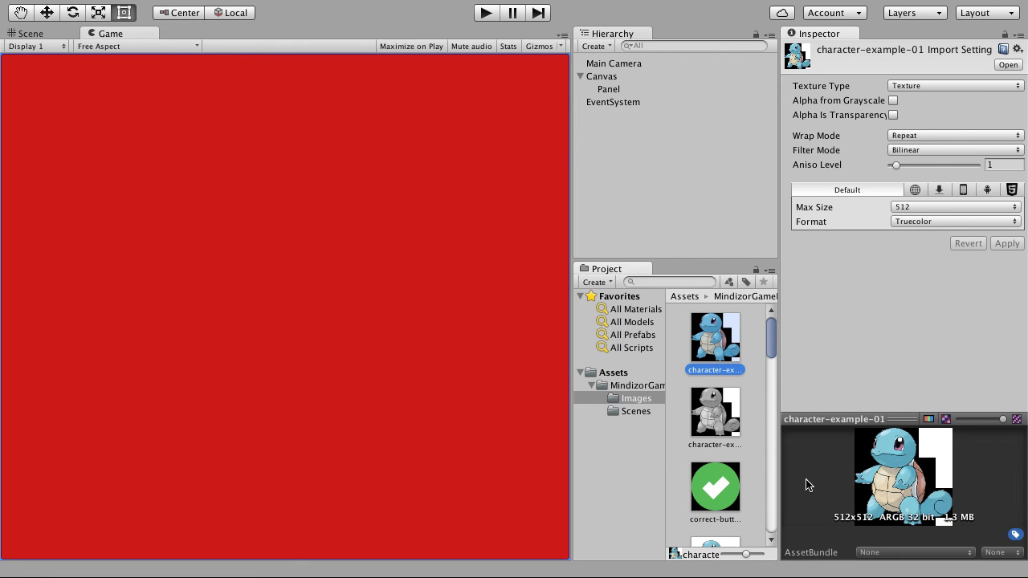
{"action": "scroll", "coordinate": [726, 417], "scroll_direction": "down", "scroll_amount": 4}
{"action": "left_click", "coordinate": [724, 354]}
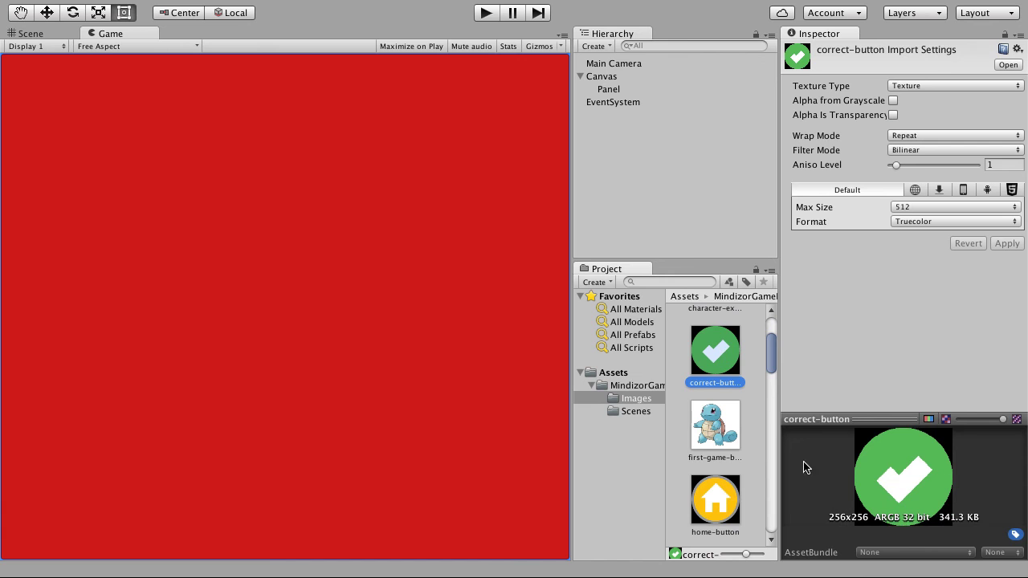
{"action": "scroll", "coordinate": [710, 434], "scroll_direction": "down", "scroll_amount": 3}
{"action": "left_click", "coordinate": [710, 431]}
{"action": "scroll", "coordinate": [718, 451], "scroll_direction": "down", "scroll_amount": 3}
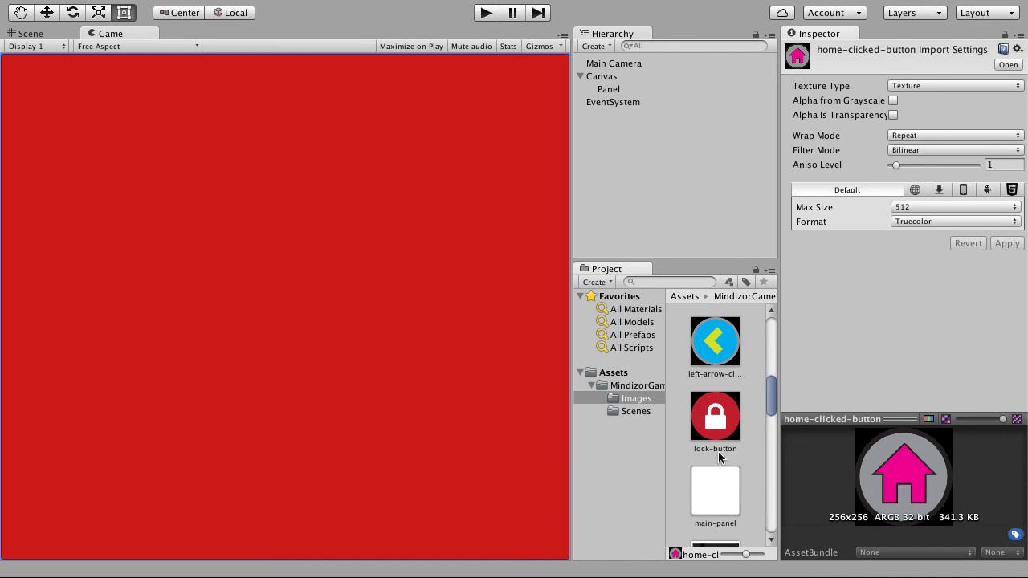
{"action": "left_click", "coordinate": [718, 451]}
{"action": "scroll", "coordinate": [718, 451], "scroll_direction": "down", "scroll_amount": 3}
{"action": "left_click", "coordinate": [718, 453]}
{"action": "scroll", "coordinate": [719, 454], "scroll_direction": "down", "scroll_amount": 4}
{"action": "left_click", "coordinate": [722, 456]}
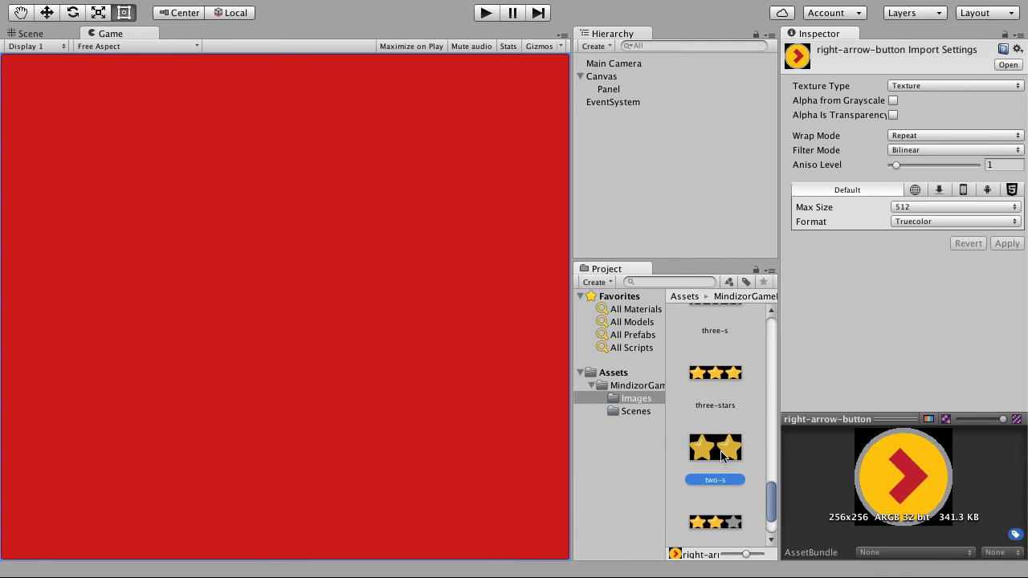
{"action": "scroll", "coordinate": [722, 456], "scroll_direction": "down", "scroll_amount": 2}
{"action": "scroll", "coordinate": [722, 456], "scroll_direction": "up", "scroll_amount": 10}
{"action": "scroll", "coordinate": [722, 455], "scroll_direction": "up", "scroll_amount": 3}
{"action": "left_click", "coordinate": [719, 356]}
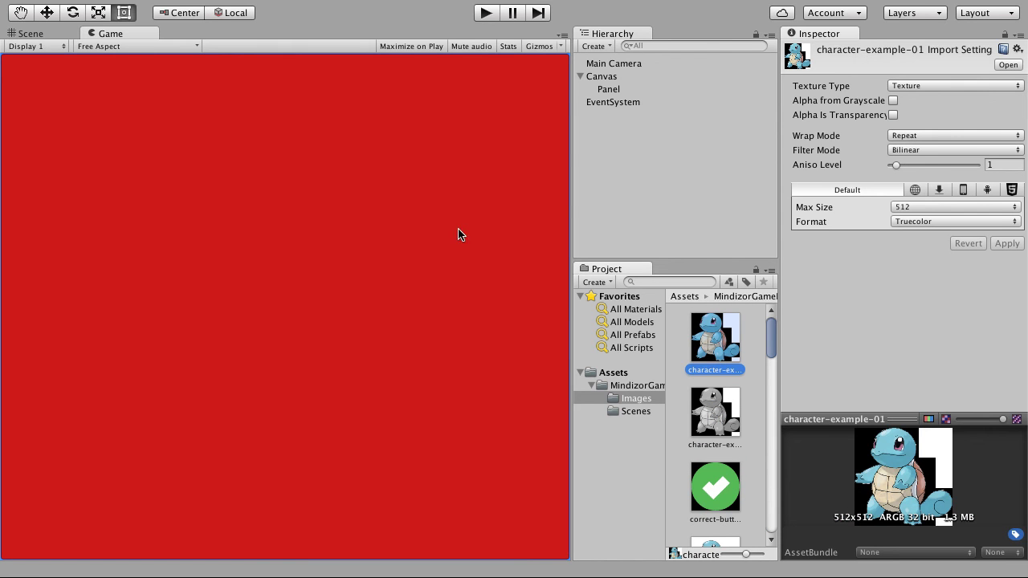
Browse the Images folder and check the previews of the selection-background-01 and character-example-01-bw images.
{"action": "scroll", "coordinate": [722, 377], "scroll_direction": "down", "scroll_amount": 10}
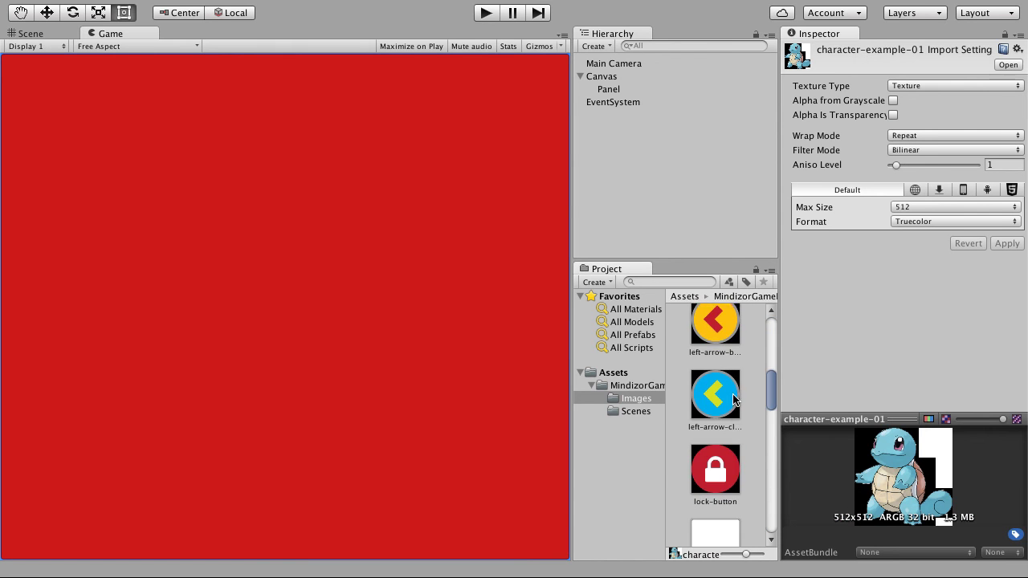
{"action": "scroll", "coordinate": [732, 397], "scroll_direction": "down", "scroll_amount": 5}
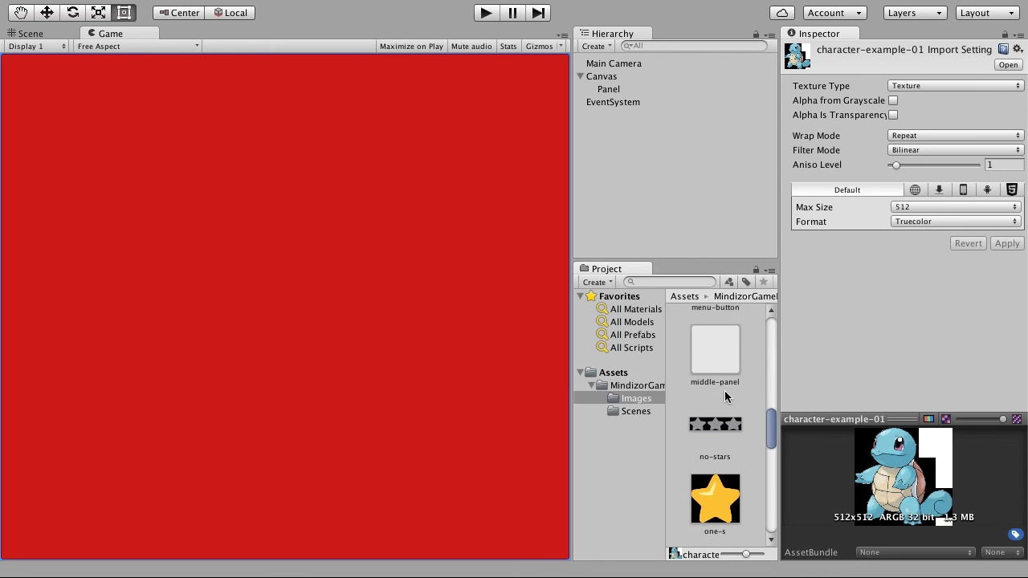
{"action": "scroll", "coordinate": [721, 394], "scroll_direction": "down", "scroll_amount": 8}
{"action": "scroll", "coordinate": [721, 396], "scroll_direction": "up", "scroll_amount": 2}
{"action": "scroll", "coordinate": [719, 395], "scroll_direction": "up", "scroll_amount": 2}
{"action": "left_click", "coordinate": [722, 337]}
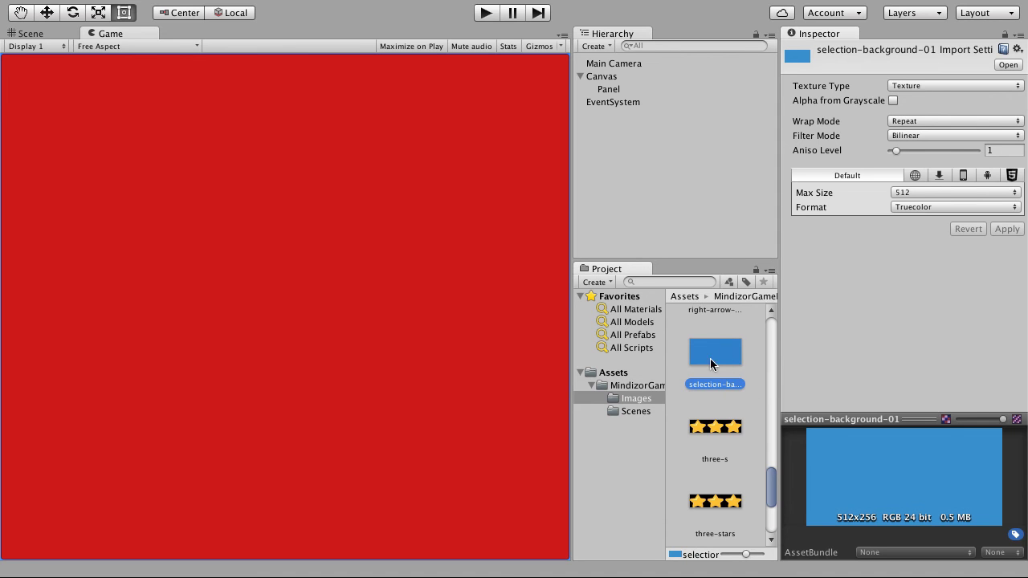
{"action": "scroll", "coordinate": [712, 365], "scroll_direction": "down", "scroll_amount": 3}
{"action": "scroll", "coordinate": [713, 367], "scroll_direction": "up", "scroll_amount": 5}
{"action": "scroll", "coordinate": [715, 367], "scroll_direction": "down", "scroll_amount": 5}
{"action": "scroll", "coordinate": [718, 369], "scroll_direction": "up", "scroll_amount": 8}
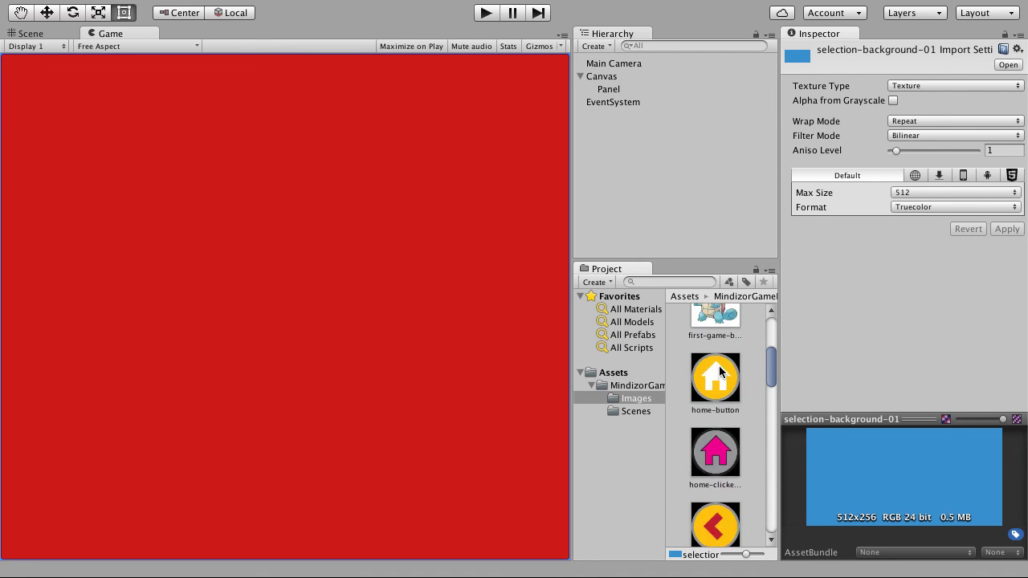
{"action": "scroll", "coordinate": [720, 371], "scroll_direction": "up", "scroll_amount": 3}
{"action": "left_click", "coordinate": [720, 347]}
{"action": "left_click", "coordinate": [714, 411]}
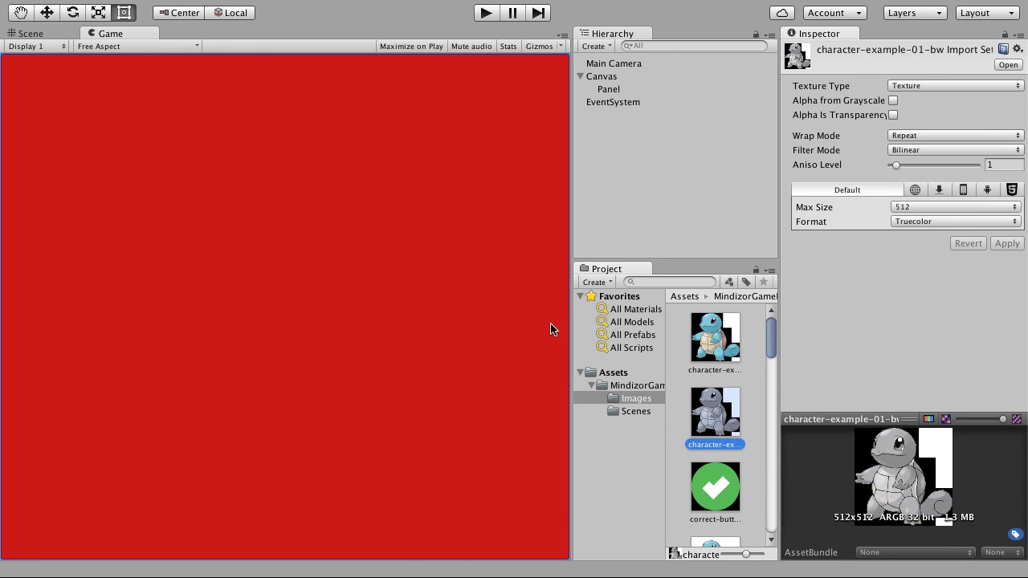
Look through the asset and scene sprites offered for the Panel's Source Image, and close the sprite selector without changing it.
{"action": "left_click", "coordinate": [608, 89]}
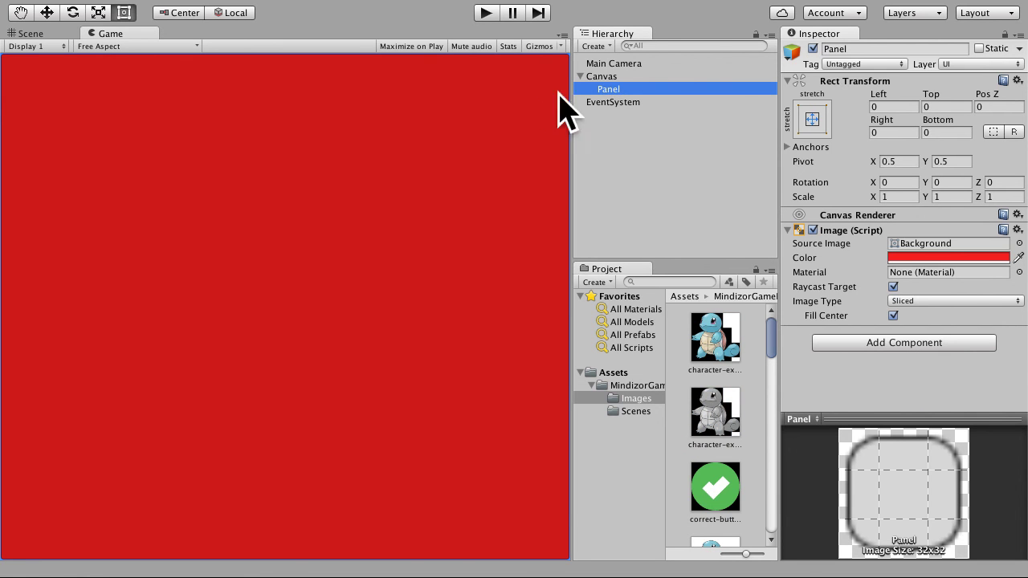
{"action": "scroll", "coordinate": [730, 461], "scroll_direction": "down", "scroll_amount": 3}
{"action": "scroll", "coordinate": [727, 454], "scroll_direction": "down", "scroll_amount": 5}
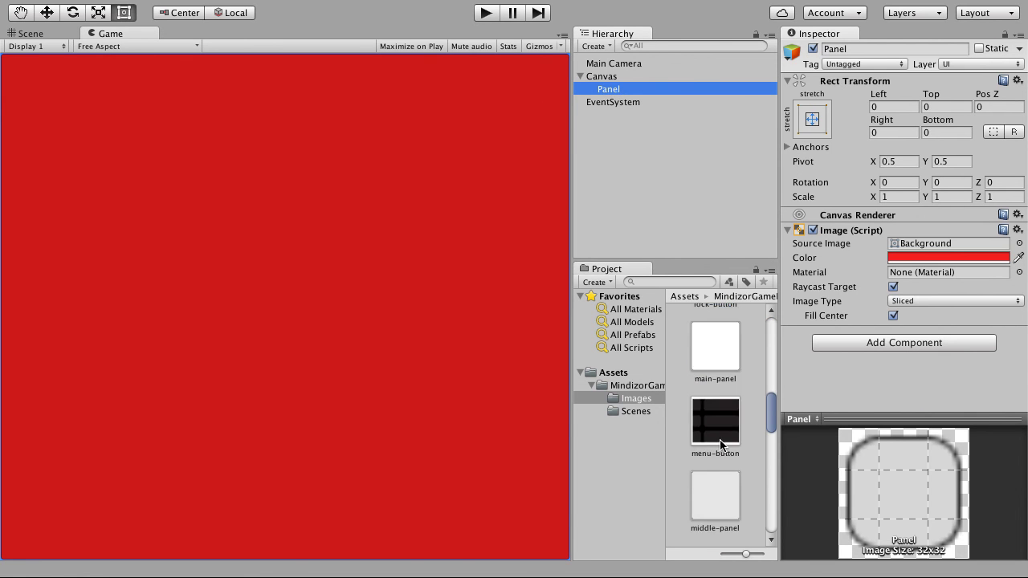
{"action": "left_click", "coordinate": [627, 93]}
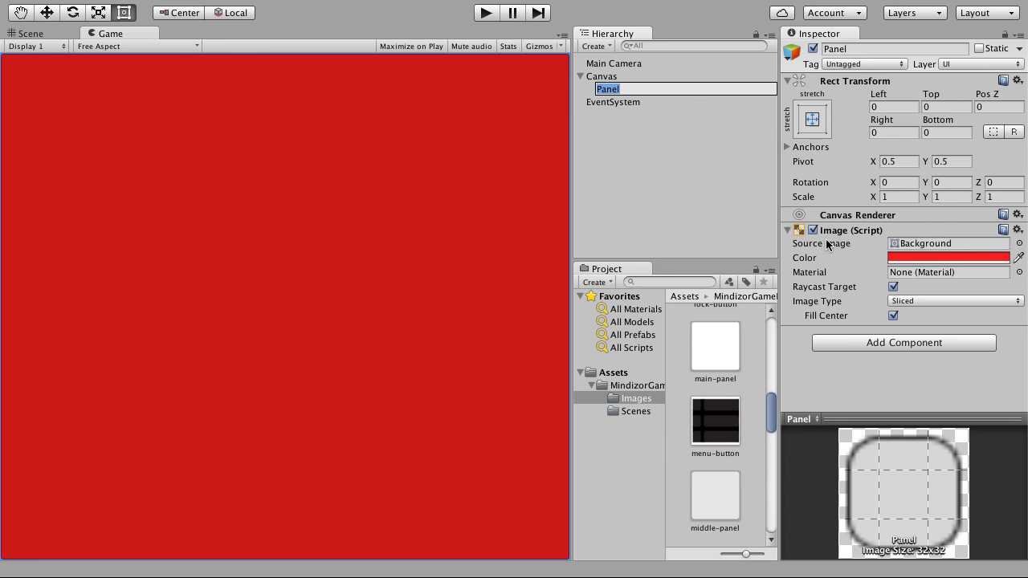
{"action": "left_click", "coordinate": [1019, 244]}
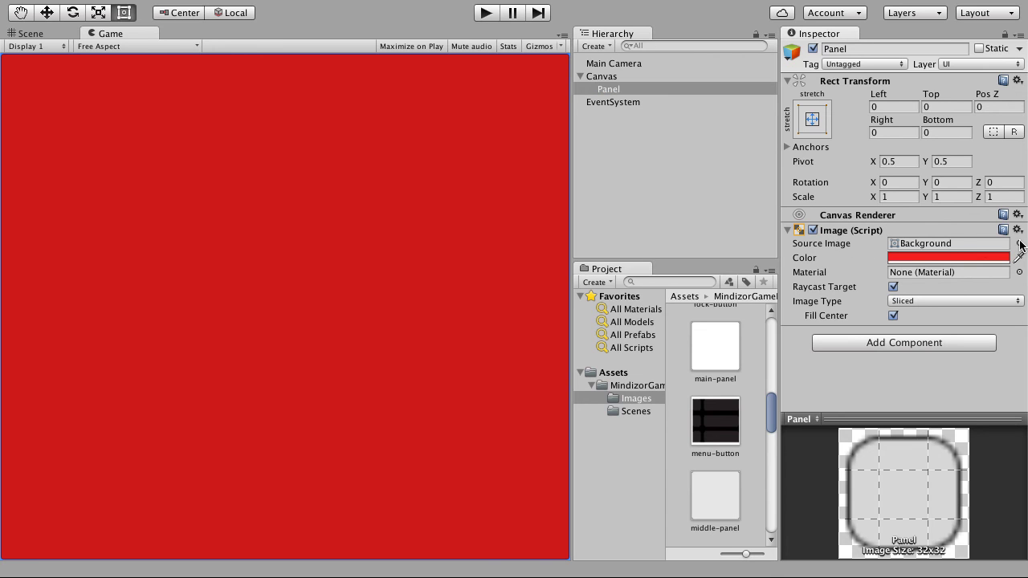
{"action": "left_click_drag", "start_coordinate": [339, 114], "coordinate": [519, 102]}
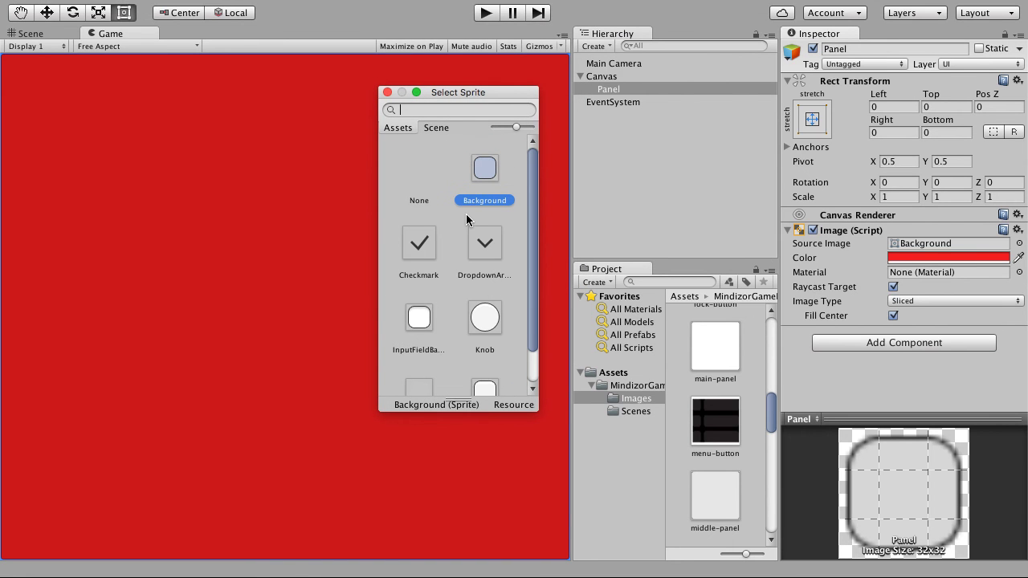
{"action": "scroll", "coordinate": [467, 219], "scroll_direction": "down", "scroll_amount": 1}
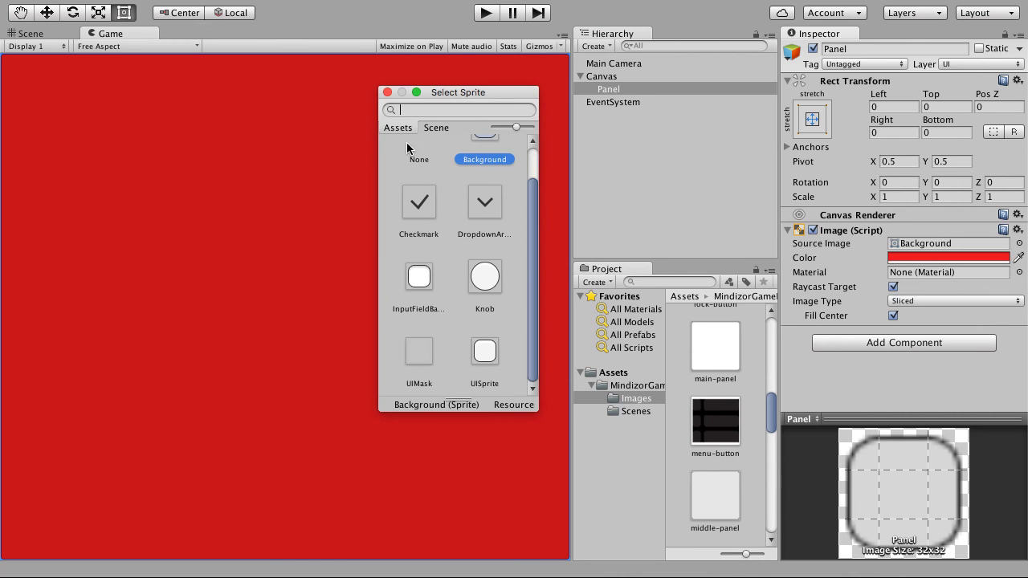
{"action": "left_click", "coordinate": [441, 130]}
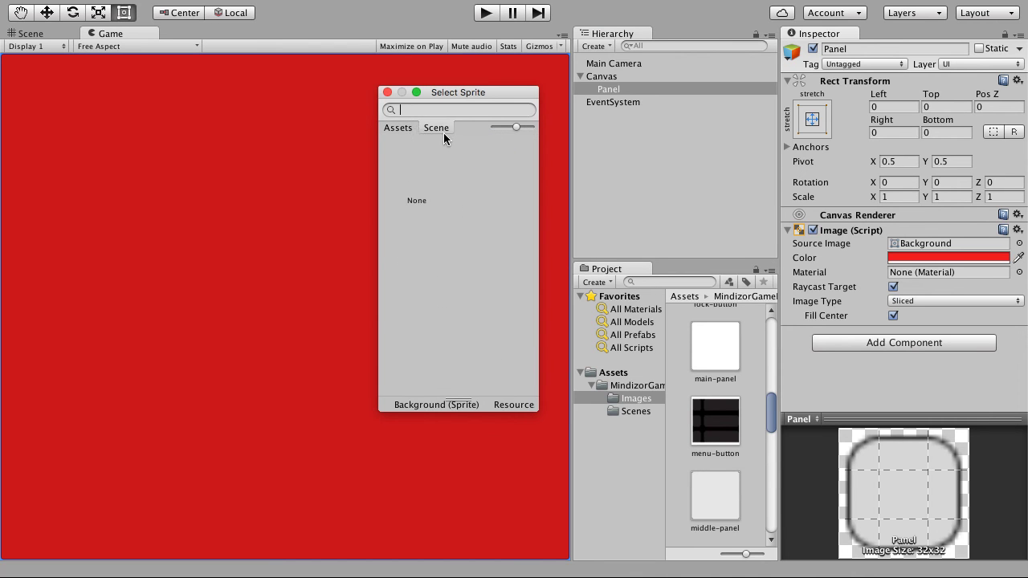
{"action": "left_click", "coordinate": [408, 129]}
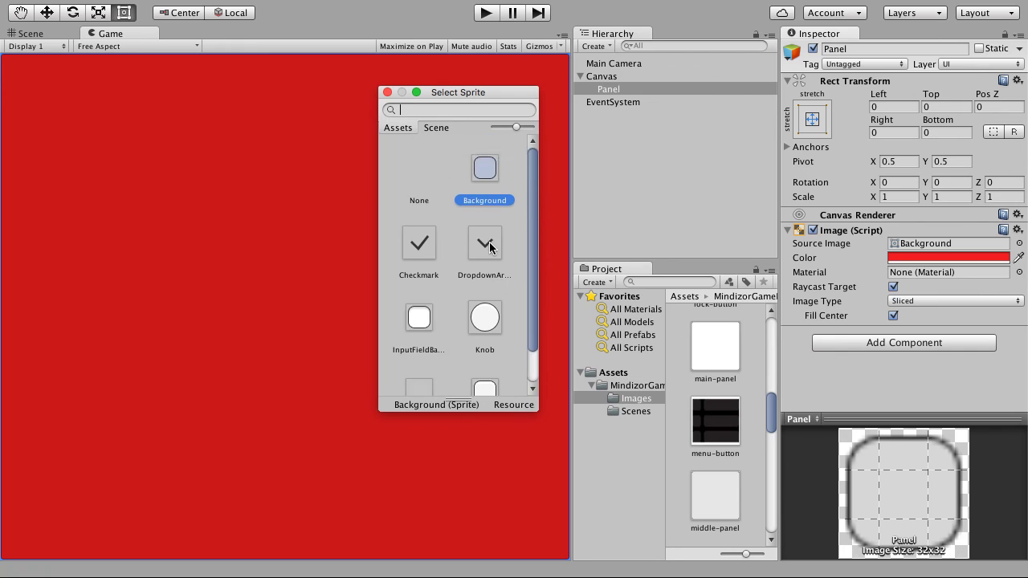
{"action": "left_click", "coordinate": [385, 92]}
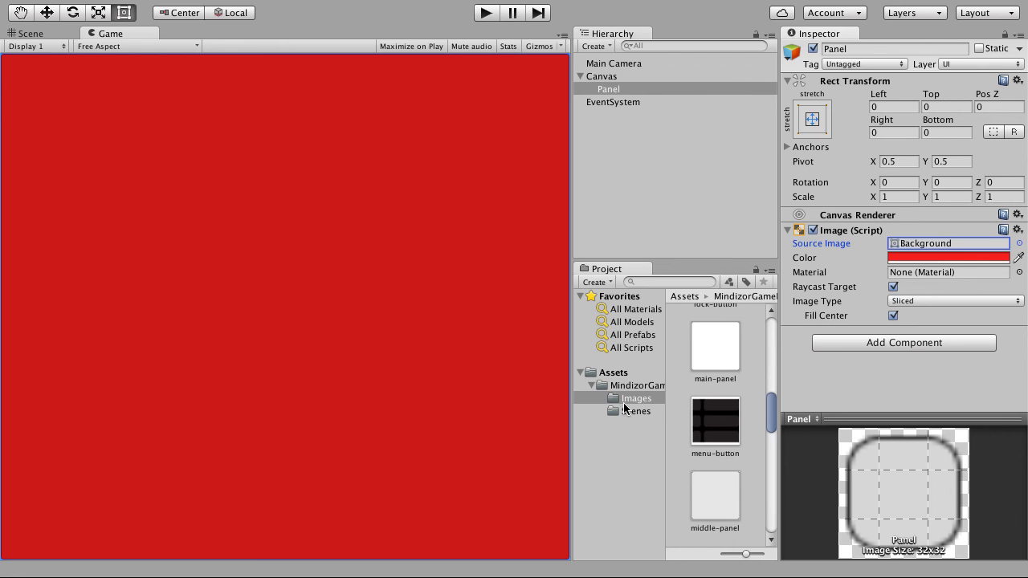
Select every image in the Images folder and apply the Sprite (2D and UI) texture type to their import settings.
{"action": "scroll", "coordinate": [706, 433], "scroll_direction": "down", "scroll_amount": 10}
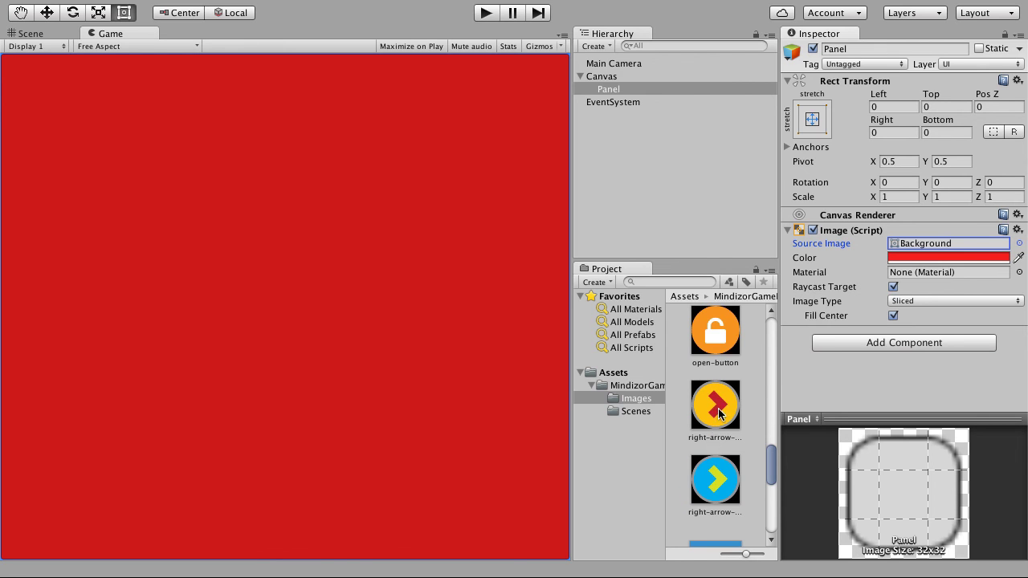
{"action": "left_click", "coordinate": [717, 357]}
{"action": "left_click", "coordinate": [725, 411]}
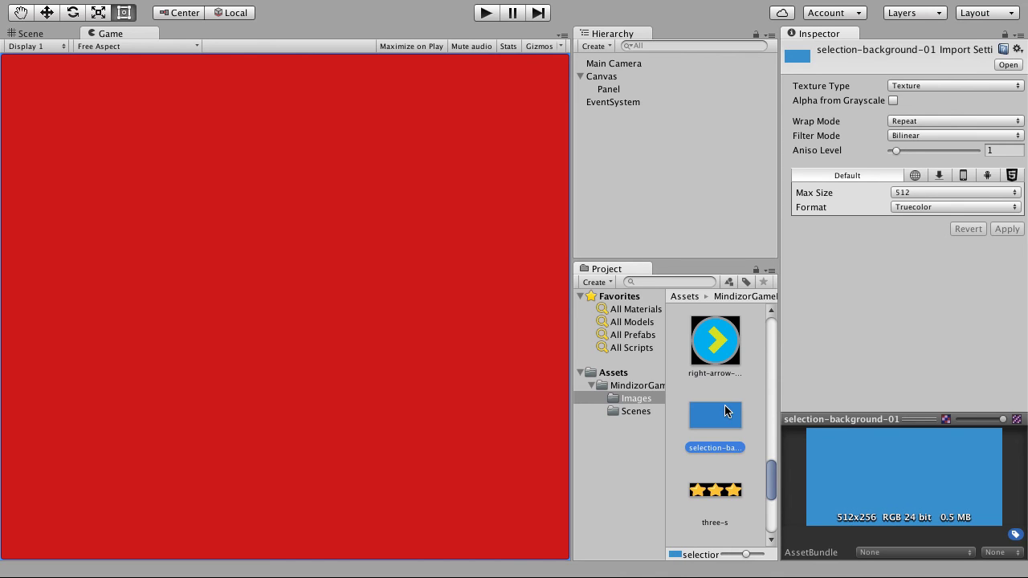
{"action": "key", "text": "super+a"}
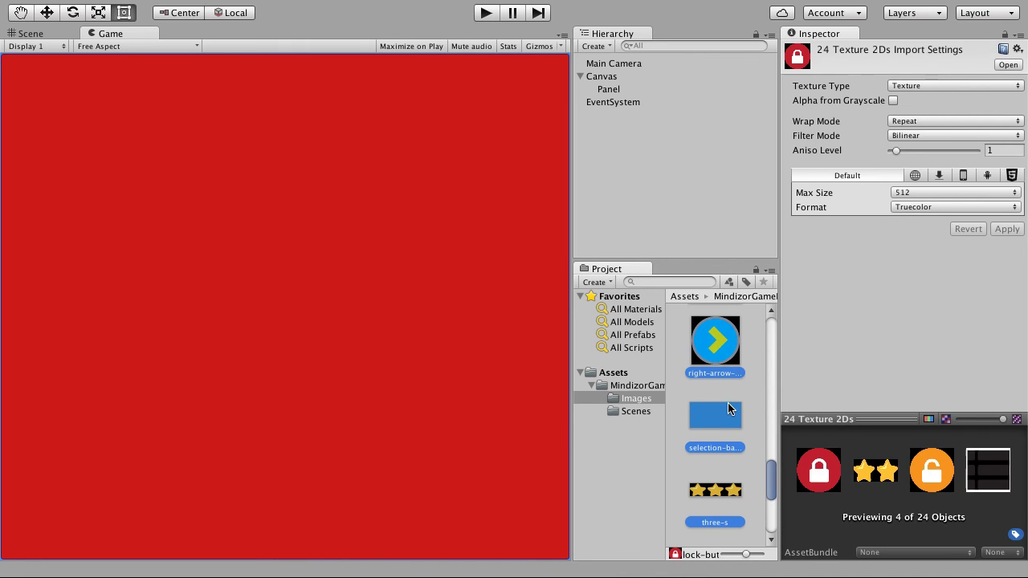
{"action": "left_click", "coordinate": [929, 86]}
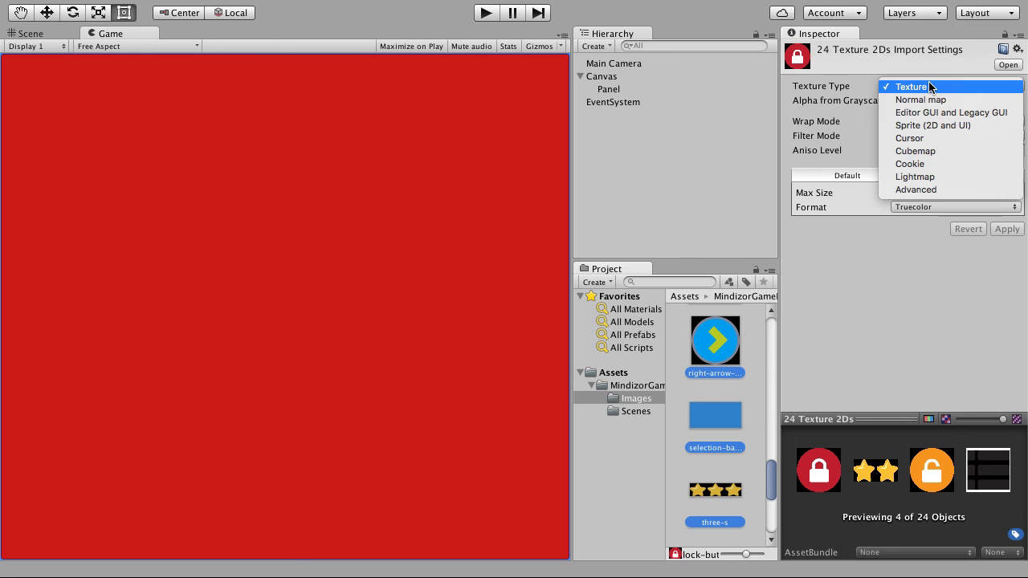
{"action": "left_click", "coordinate": [920, 128]}
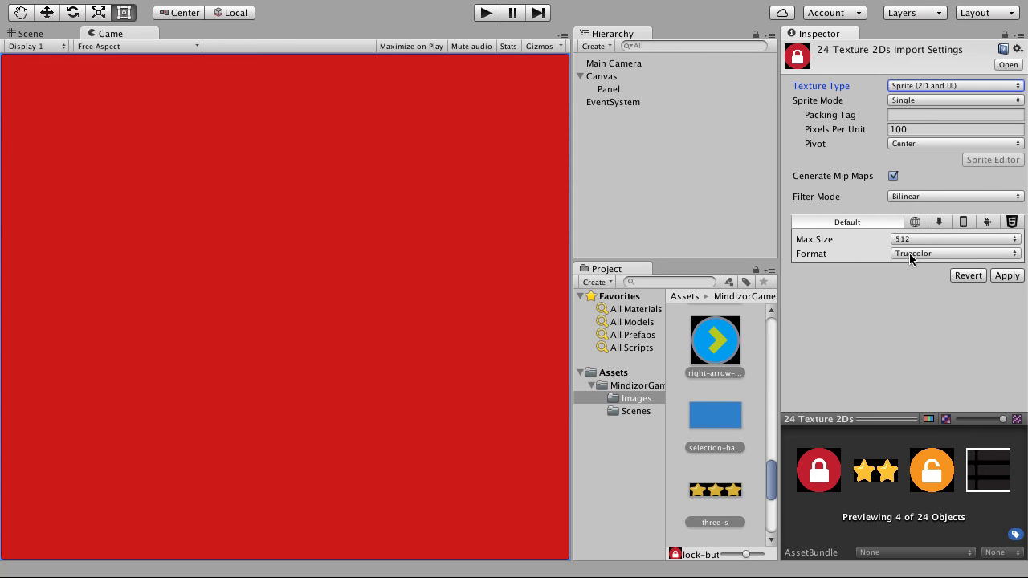
{"action": "left_click", "coordinate": [998, 278]}
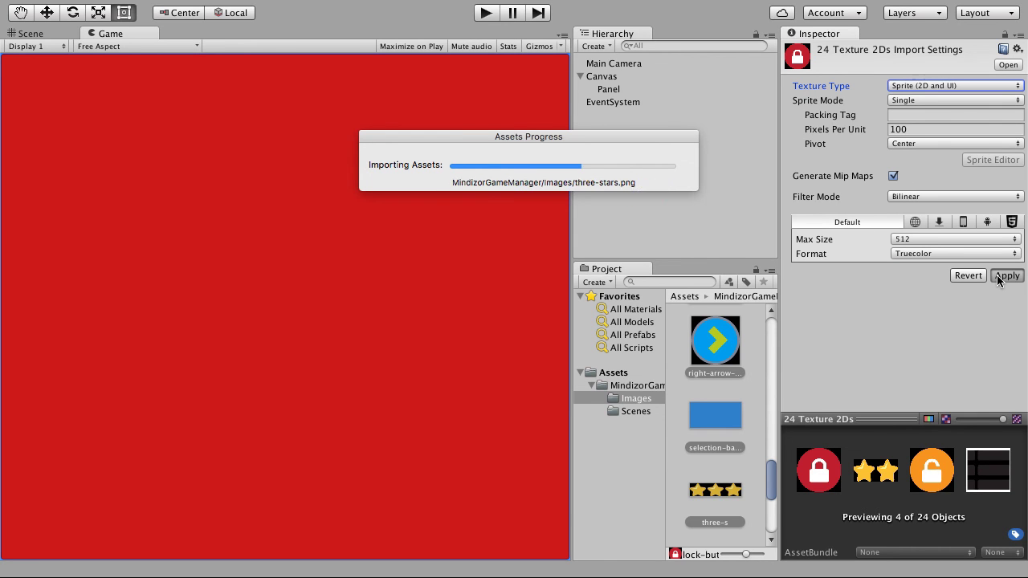
Check the sprite import settings and previews of the two character-example images.
{"action": "scroll", "coordinate": [746, 390], "scroll_direction": "up", "scroll_amount": 5}
{"action": "scroll", "coordinate": [728, 377], "scroll_direction": "up", "scroll_amount": 5}
{"action": "left_click", "coordinate": [723, 347]}
{"action": "left_click", "coordinate": [726, 409]}
{"action": "left_click", "coordinate": [719, 344]}
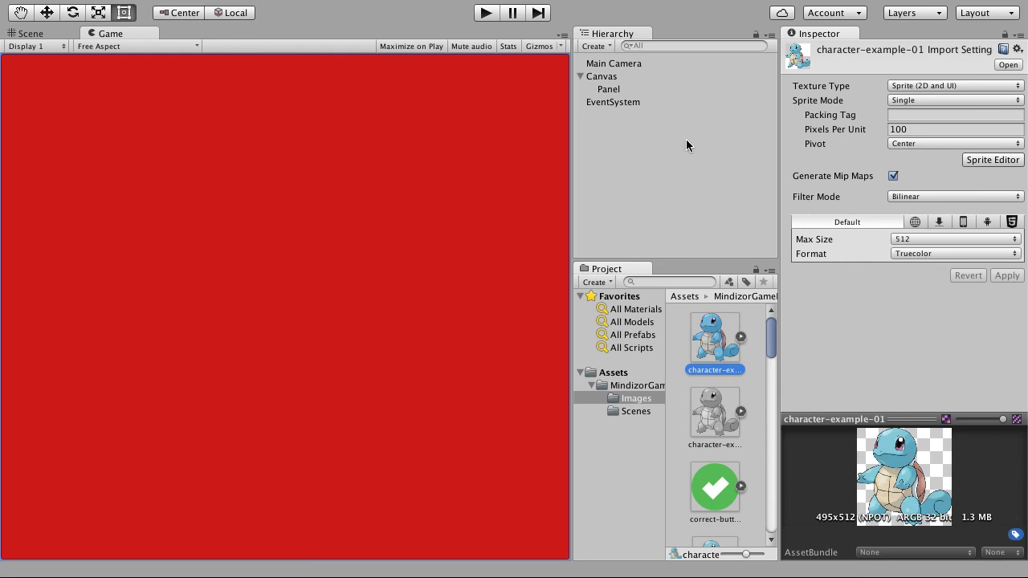
Assign the selection-background-01 sprite as the Panel's Source Image.
{"action": "left_click", "coordinate": [611, 90]}
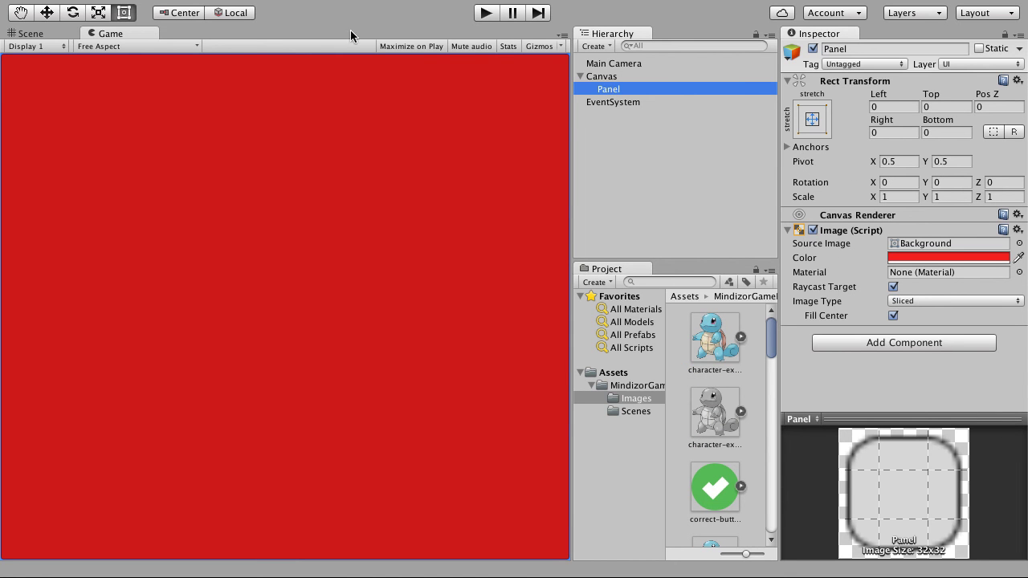
{"action": "left_click", "coordinate": [1019, 243]}
{"action": "scroll", "coordinate": [487, 257], "scroll_direction": "down", "scroll_amount": 6}
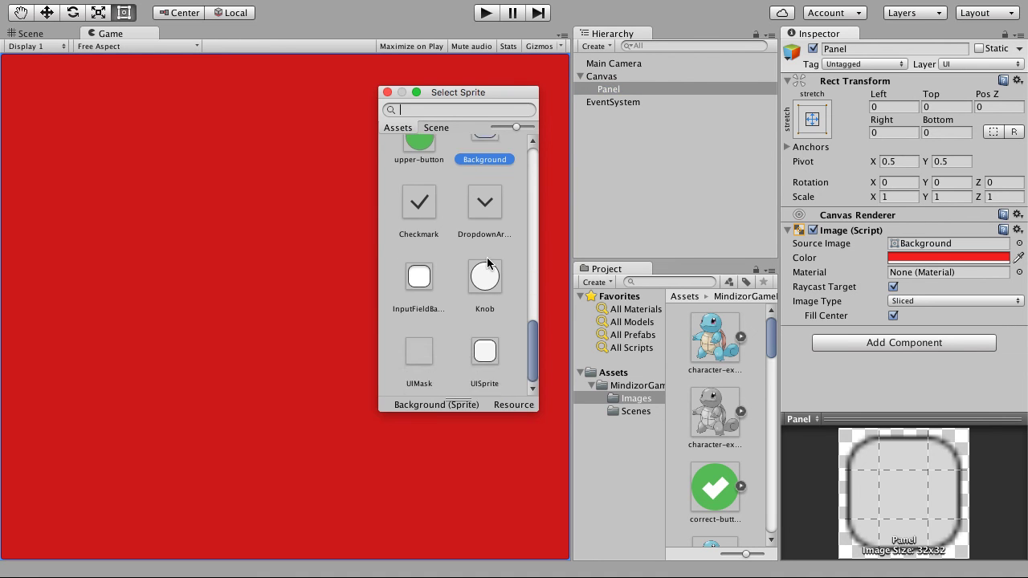
{"action": "left_click", "coordinate": [458, 339]}
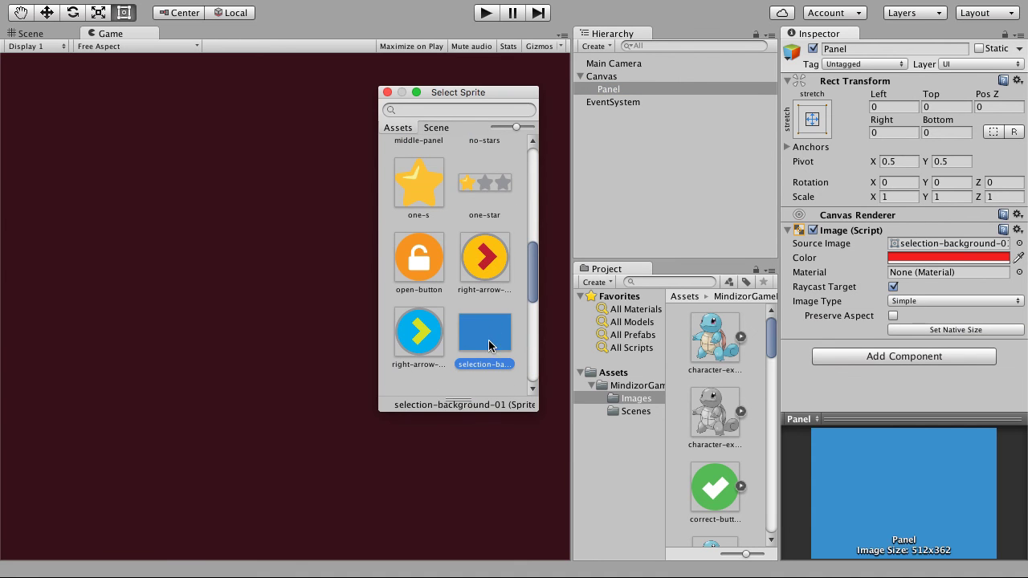
{"action": "double_click", "coordinate": [480, 323]}
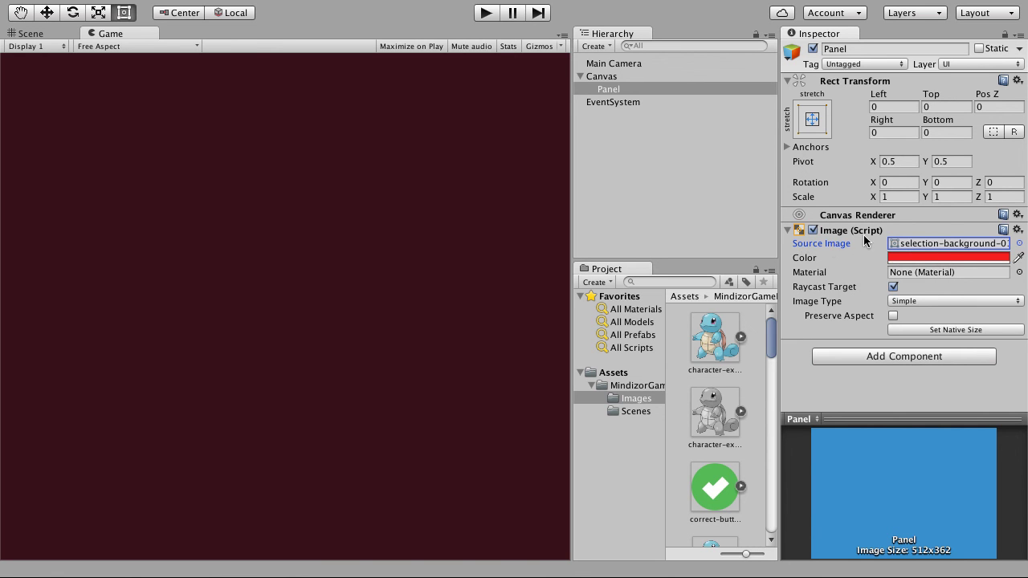
Reset the Panel's Image component and set its Source Image to the selection-background-01 sprite again.
{"action": "left_click", "coordinate": [1018, 230]}
{"action": "left_click", "coordinate": [923, 244]}
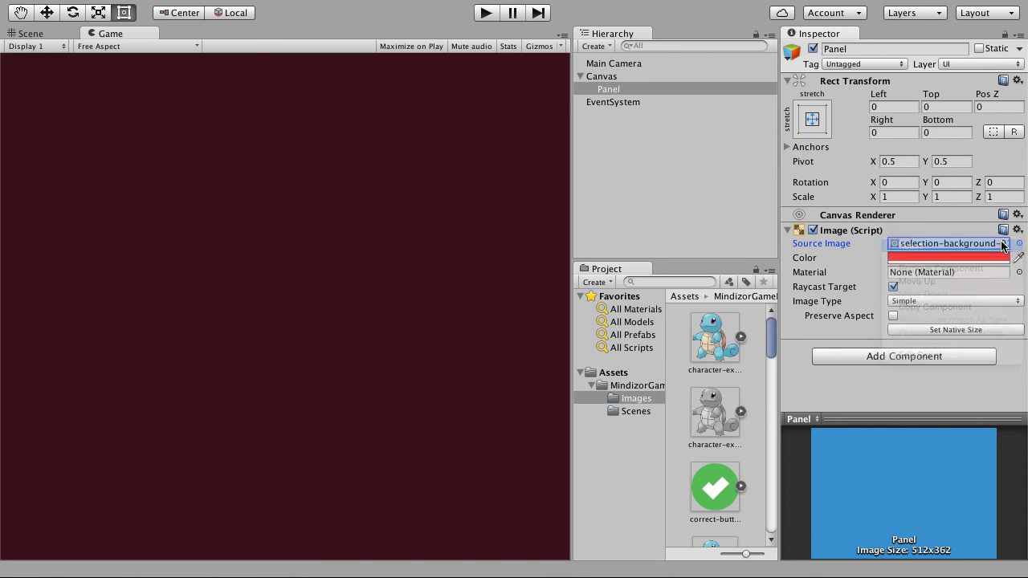
{"action": "left_click", "coordinate": [1019, 244]}
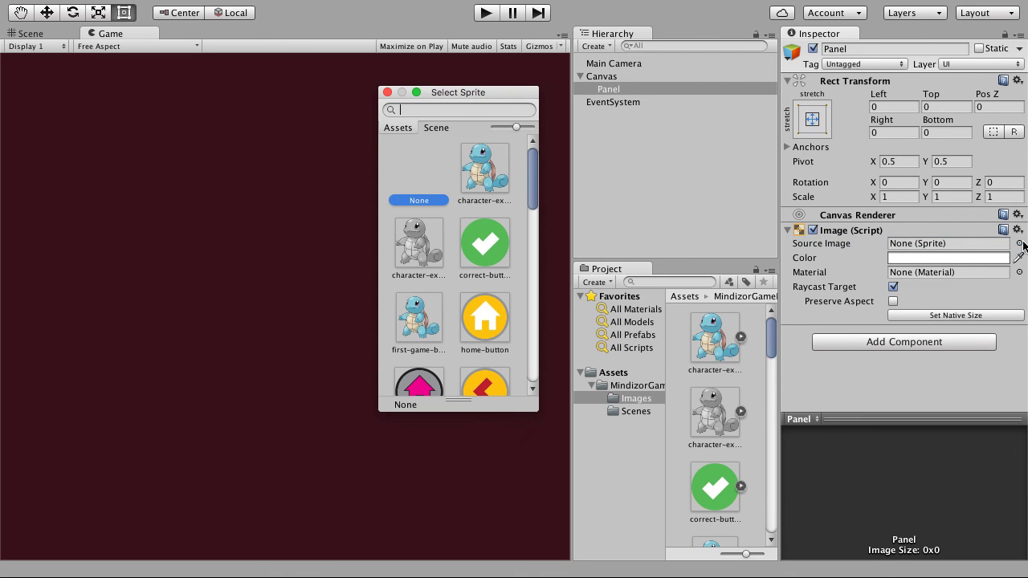
{"action": "scroll", "coordinate": [487, 225], "scroll_direction": "down", "scroll_amount": 10}
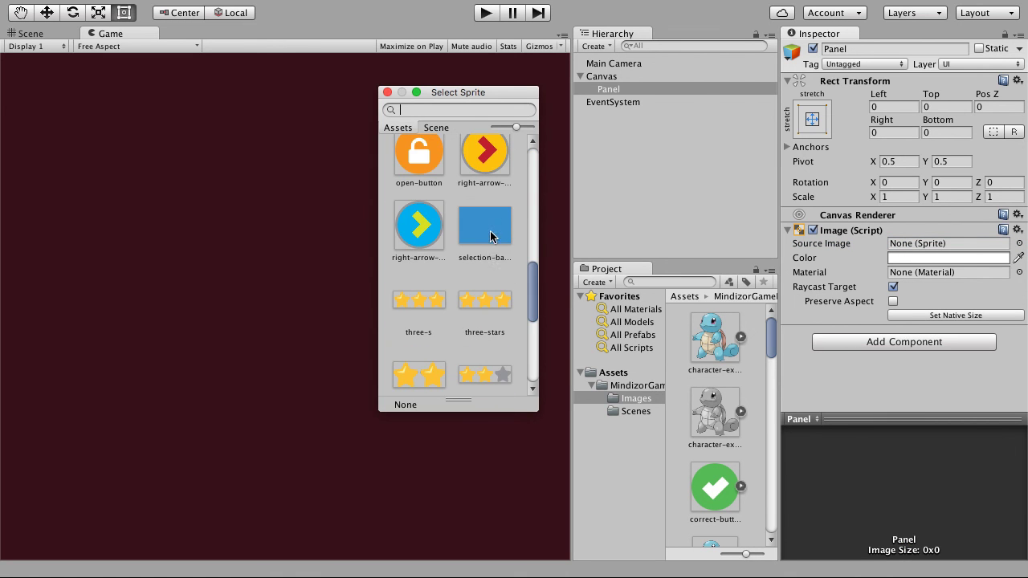
{"action": "double_click", "coordinate": [487, 229]}
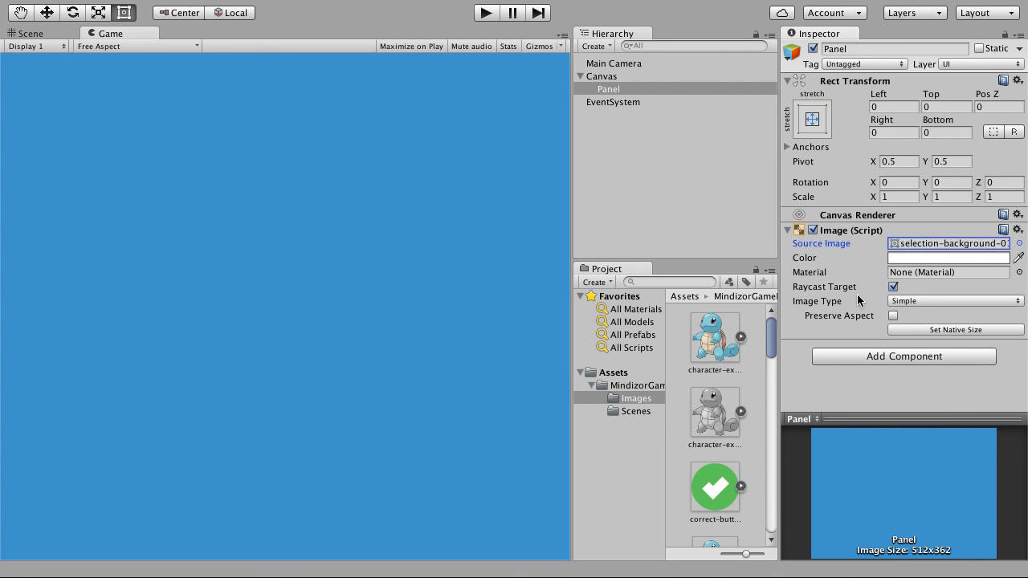
Frame the Panel in the Scene view and shrink it to offsets of about 112.5 left, 132.5 top, 108.5 right and 156.5 bottom.
{"action": "left_click", "coordinate": [608, 90]}
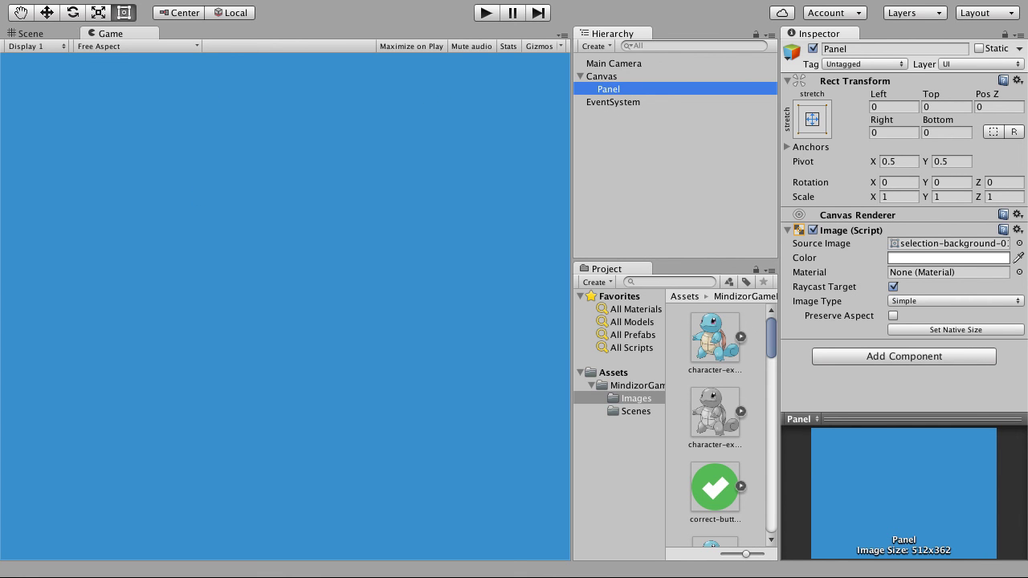
{"action": "left_click", "coordinate": [29, 33]}
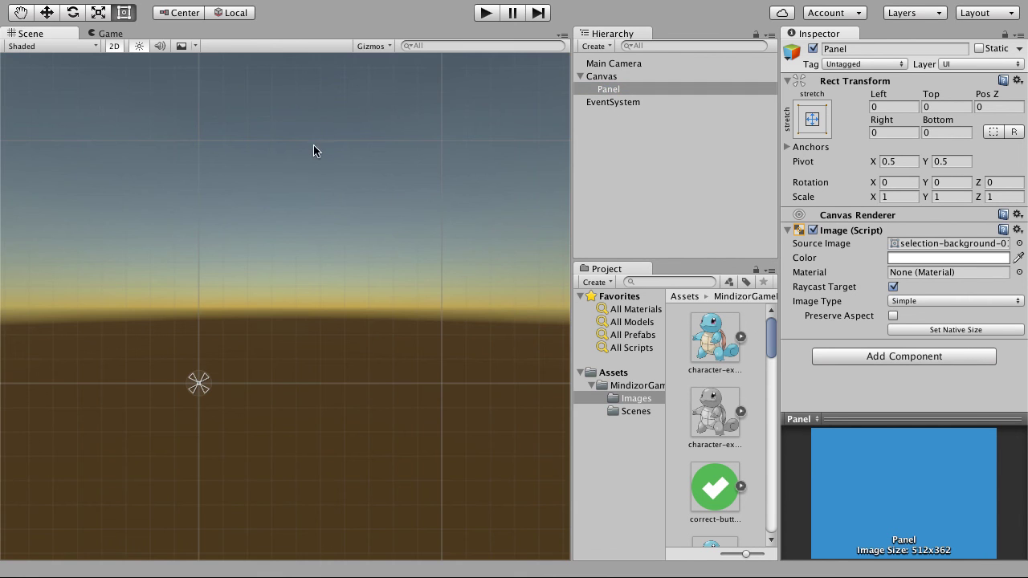
{"action": "double_click", "coordinate": [620, 91]}
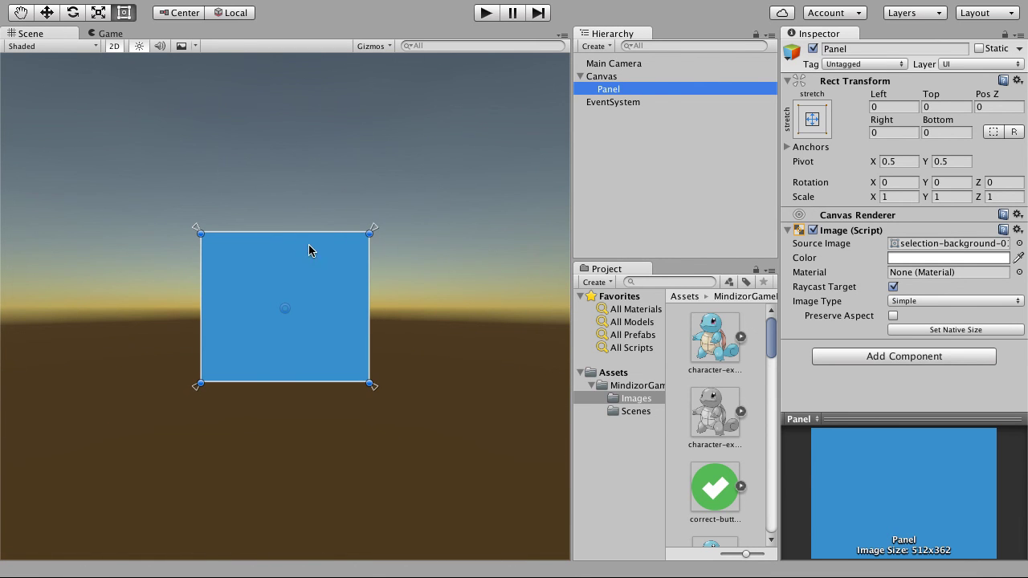
{"action": "left_click_drag", "start_coordinate": [306, 229], "coordinate": [308, 267]}
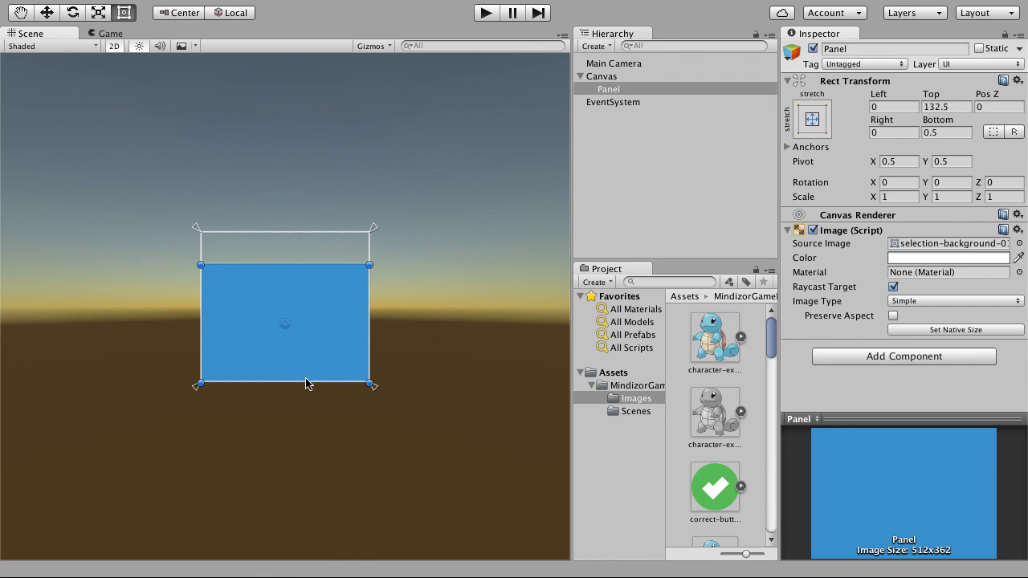
{"action": "left_click_drag", "start_coordinate": [301, 379], "coordinate": [301, 345]}
{"action": "left_click_drag", "start_coordinate": [202, 310], "coordinate": [228, 308]}
{"action": "left_click_drag", "start_coordinate": [368, 305], "coordinate": [339, 304]}
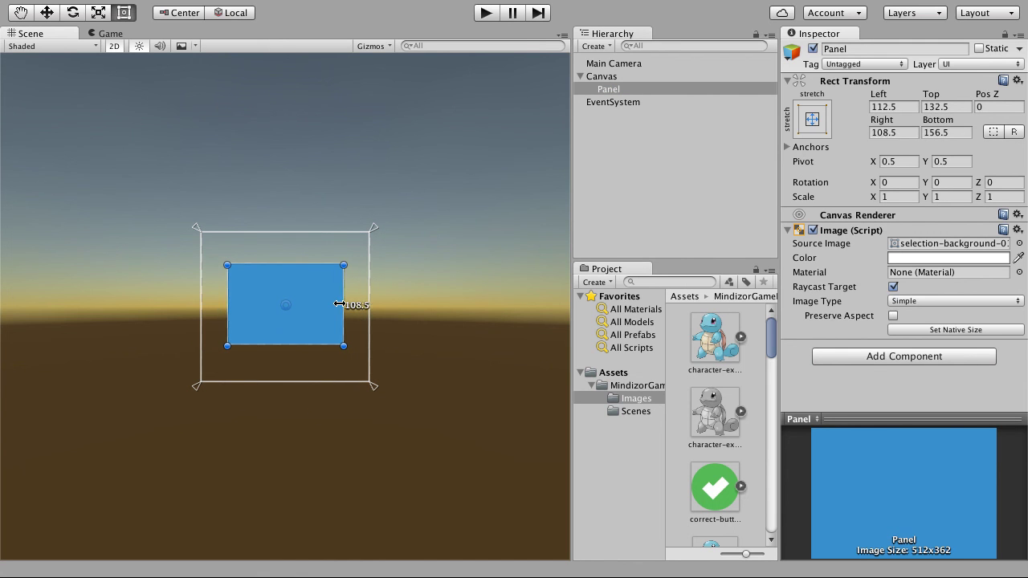
Show the Game view and set the Main Camera's background to dark blue with RGB 42, 53, 69.
{"action": "left_click", "coordinate": [102, 33]}
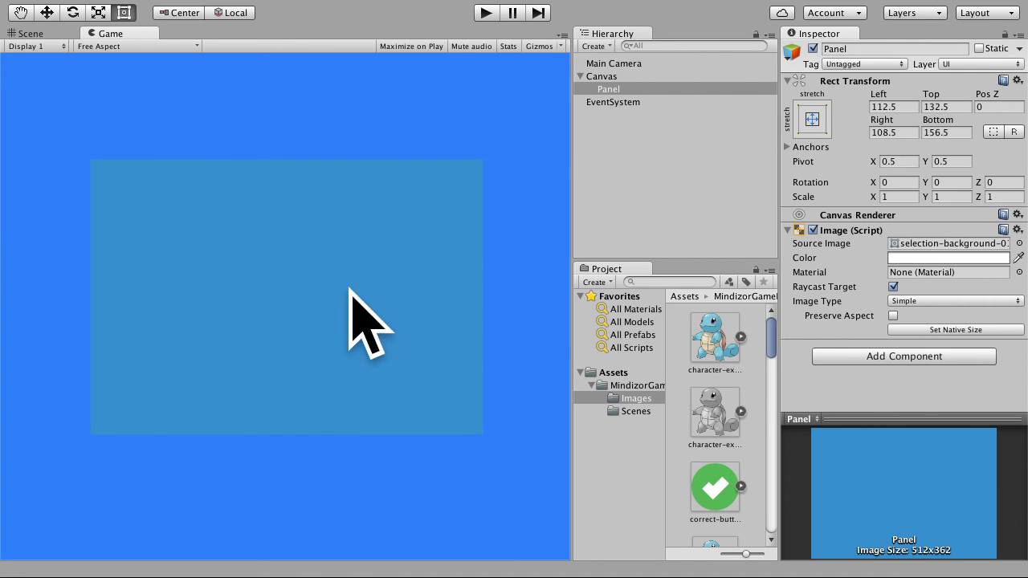
{"action": "left_click", "coordinate": [615, 66]}
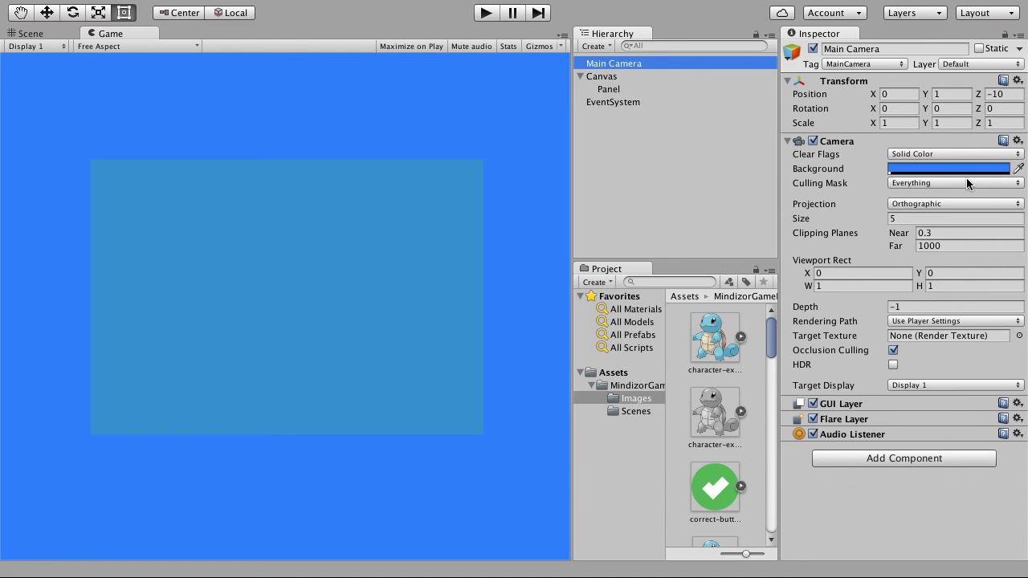
{"action": "left_click", "coordinate": [956, 170]}
{"action": "left_click_drag", "start_coordinate": [646, 217], "coordinate": [680, 265]}
{"action": "left_click_drag", "start_coordinate": [679, 311], "coordinate": [655, 276]}
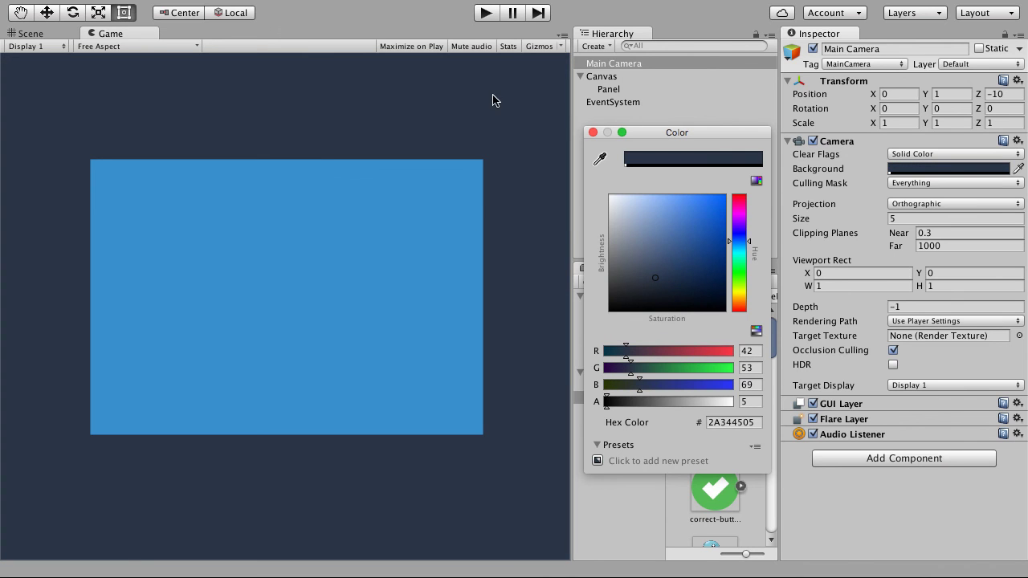
{"action": "left_click", "coordinate": [592, 132]}
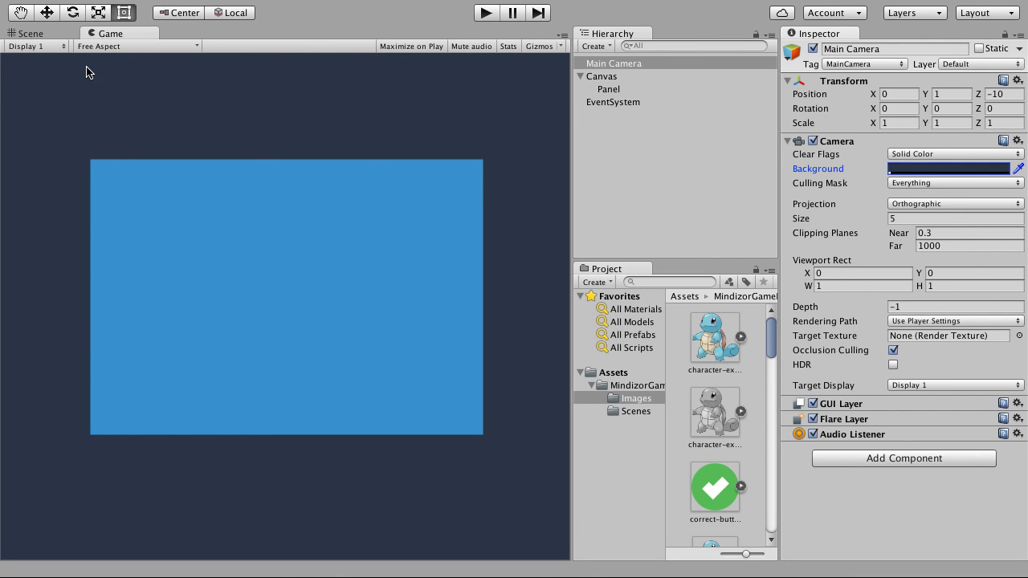
Look over the Game view's display options and preview the game at the 16:9 and 16:10 aspect ratios.
{"action": "left_click", "coordinate": [36, 46]}
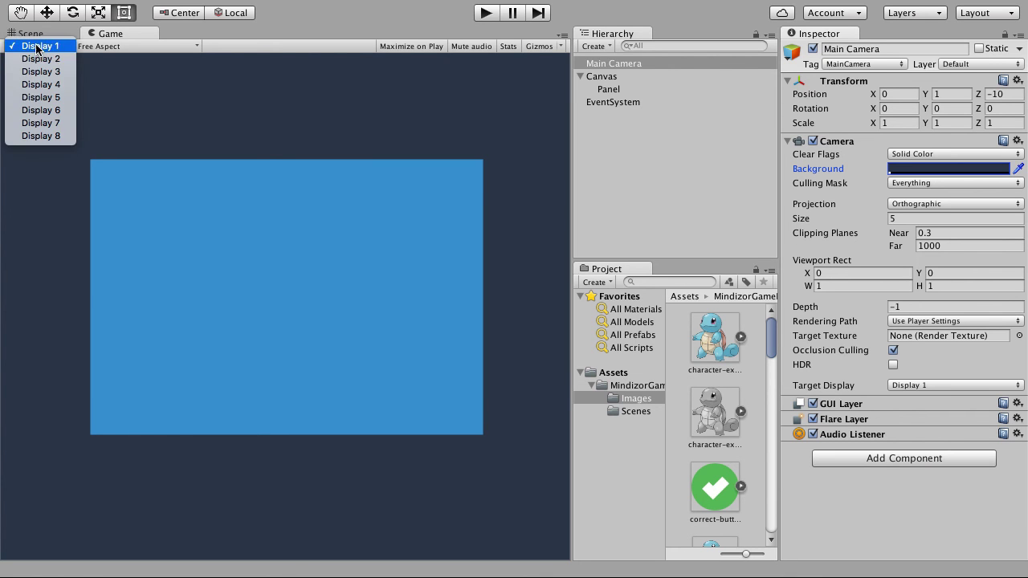
{"action": "left_click", "coordinate": [145, 73]}
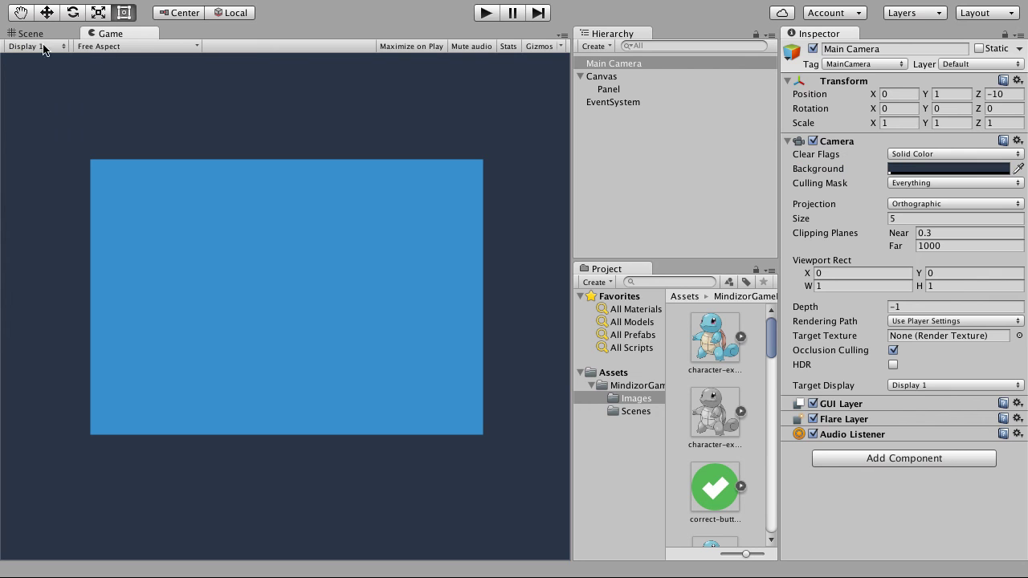
{"action": "left_click", "coordinate": [96, 47]}
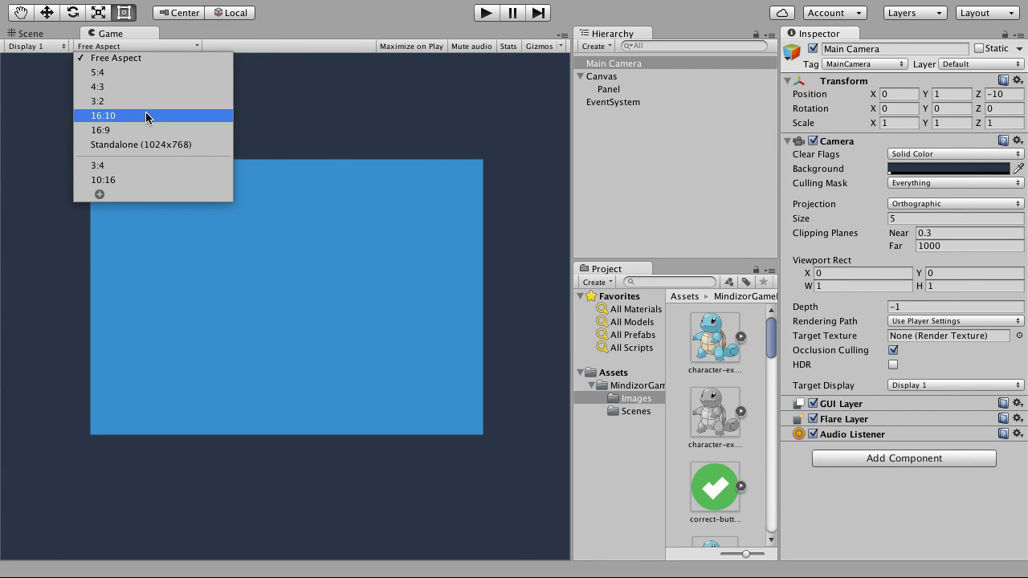
{"action": "left_click", "coordinate": [137, 129]}
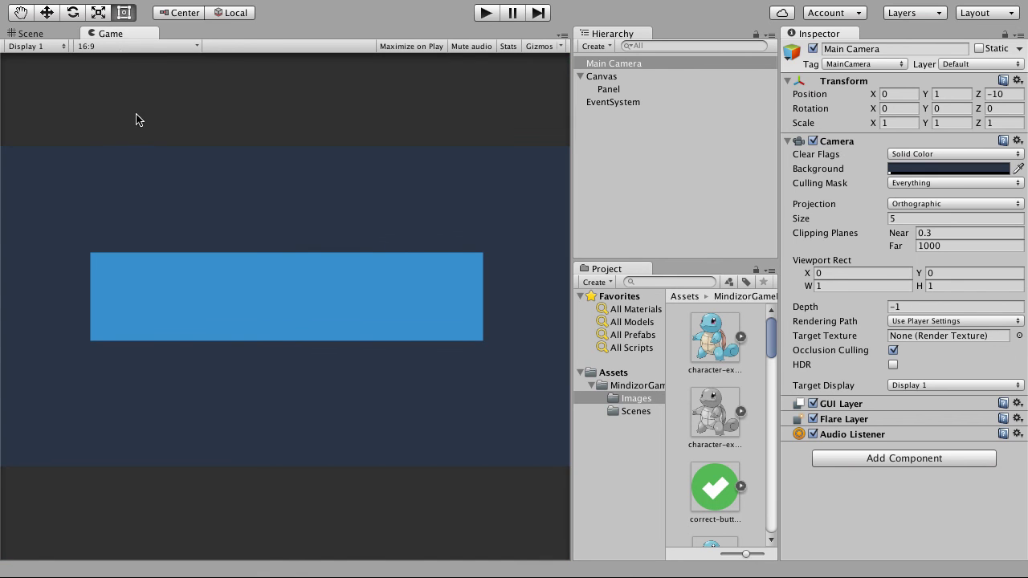
{"action": "left_click", "coordinate": [120, 46]}
{"action": "left_click", "coordinate": [119, 122]}
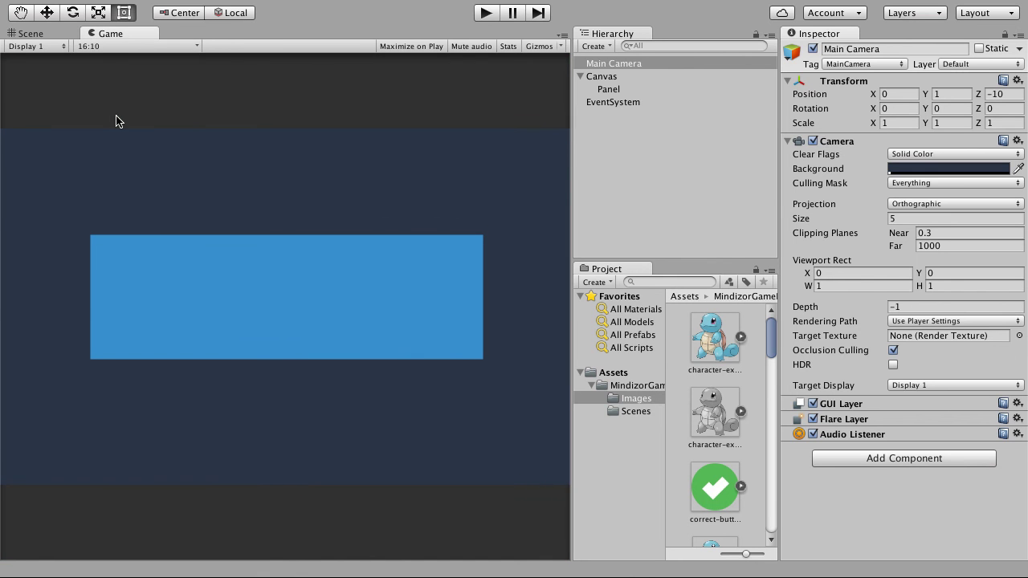
Add a custom Game view aspect ratio of 16:10 labelled IPhone6Plus and apply it.
{"action": "left_click", "coordinate": [138, 46]}
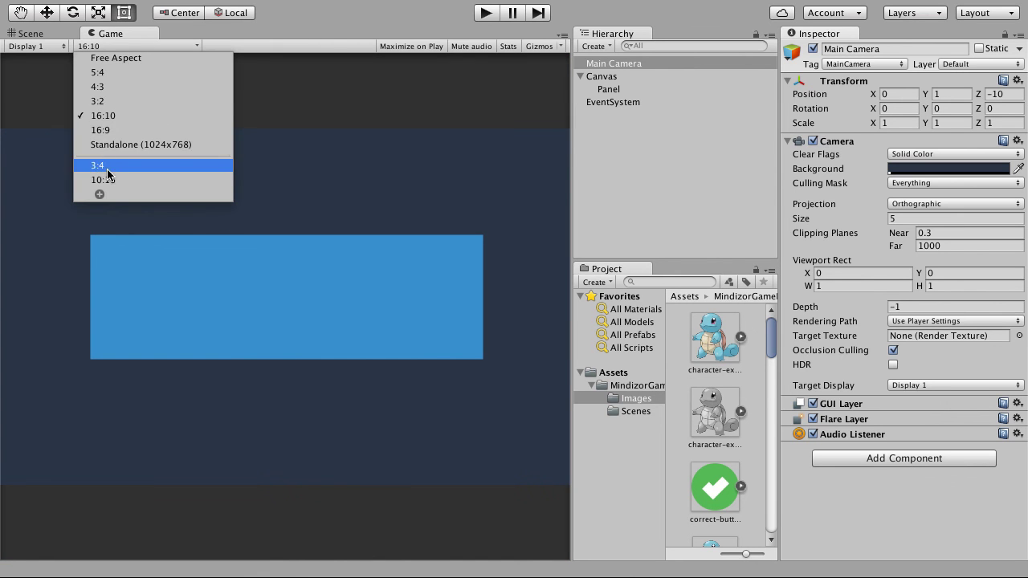
{"action": "left_click", "coordinate": [99, 195]}
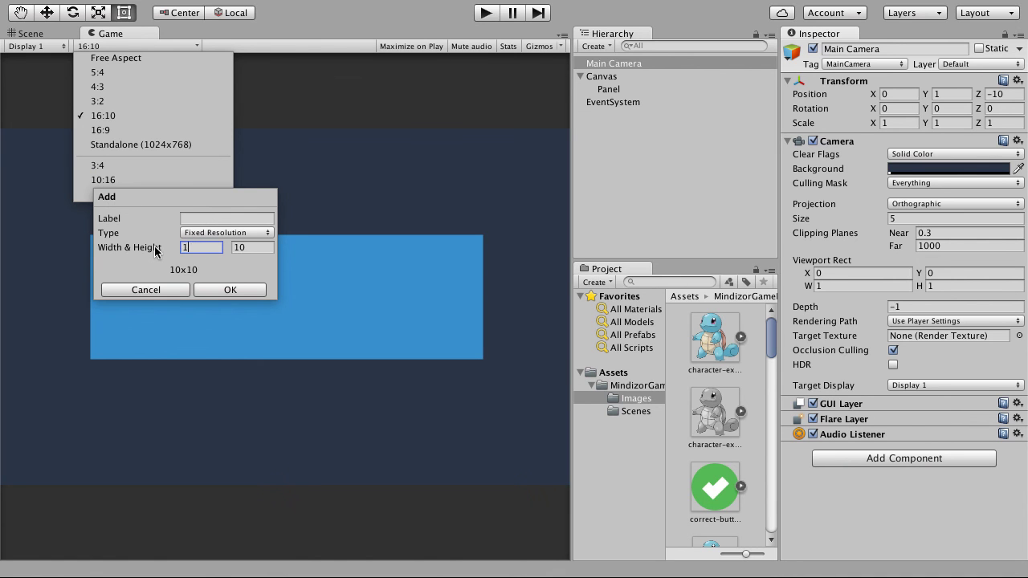
{"action": "left_click", "coordinate": [204, 233]}
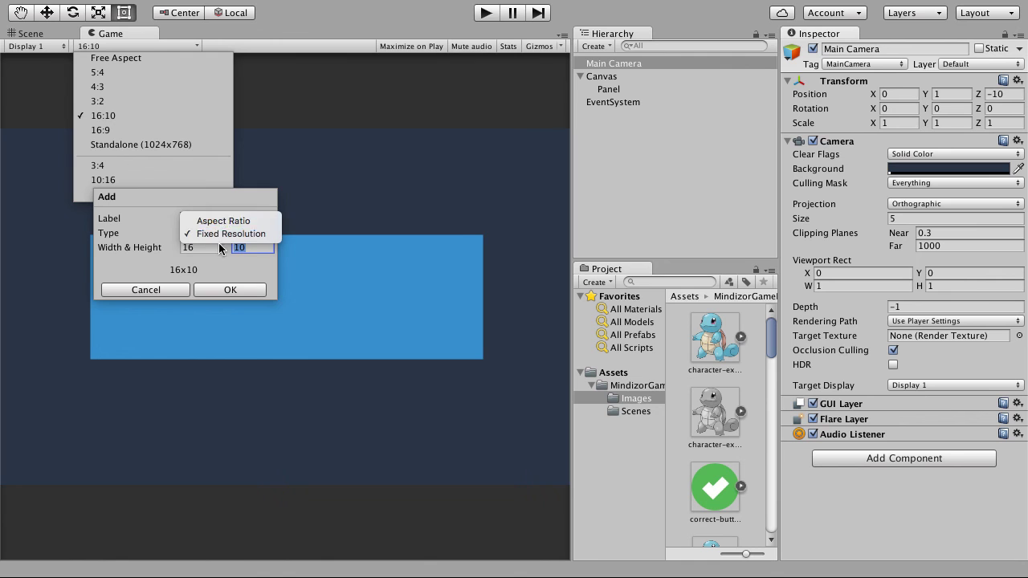
{"action": "left_click", "coordinate": [202, 218]}
{"action": "left_click", "coordinate": [202, 218]}
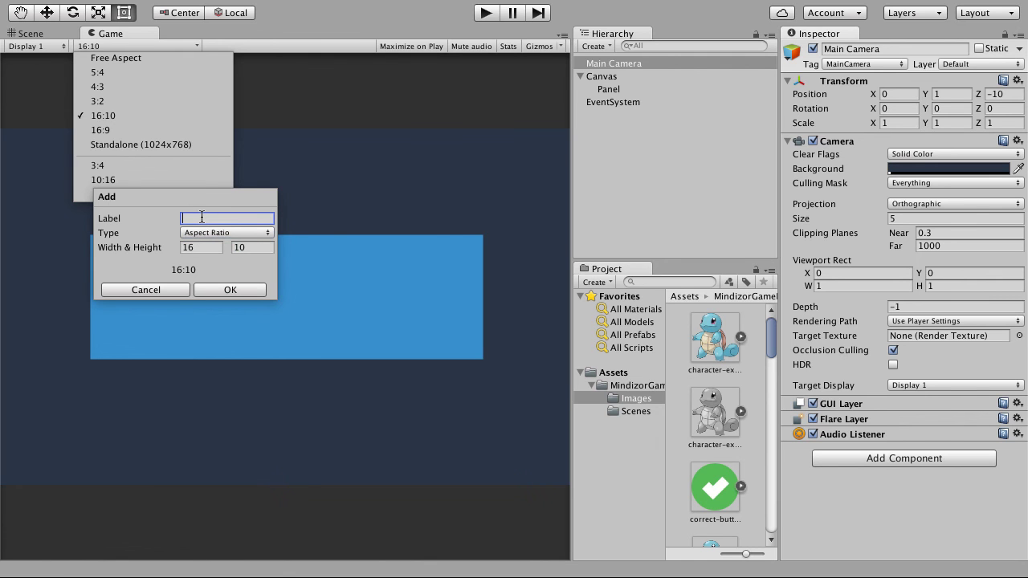
{"action": "type", "text": "Iphone6plus"}
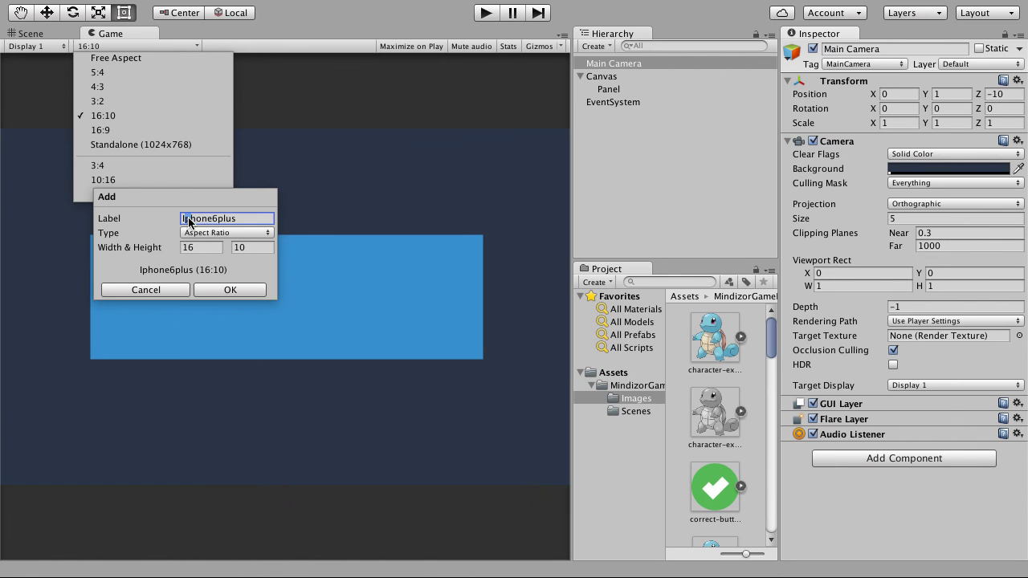
{"action": "type", "text": "P"}
{"action": "type", "text": "P"}
{"action": "left_click", "coordinate": [230, 291]}
{"action": "left_click", "coordinate": [148, 196]}
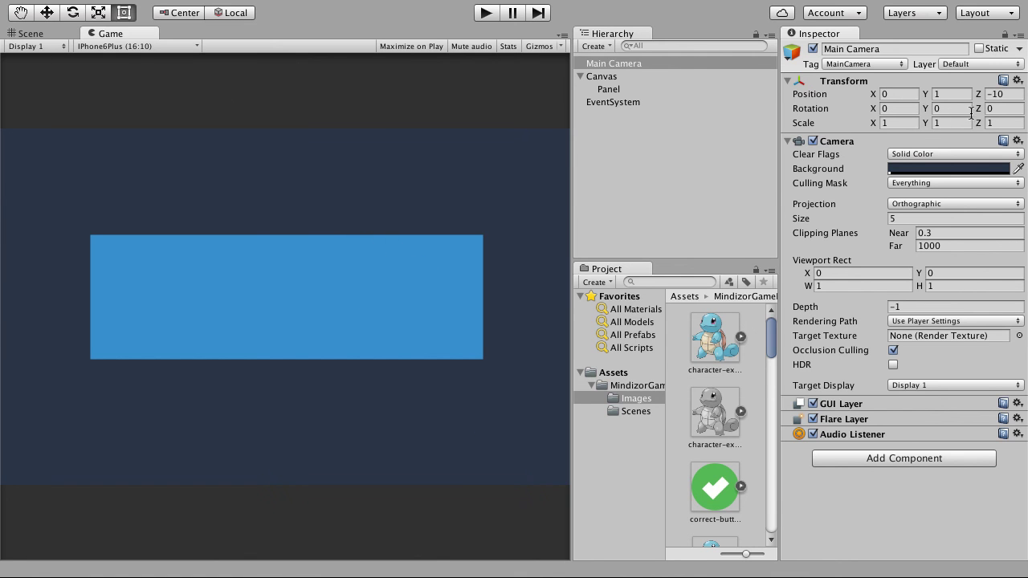
Set the Main Camera's background colour to black.
{"action": "left_click", "coordinate": [944, 169]}
{"action": "left_click_drag", "start_coordinate": [695, 223], "coordinate": [765, 368]}
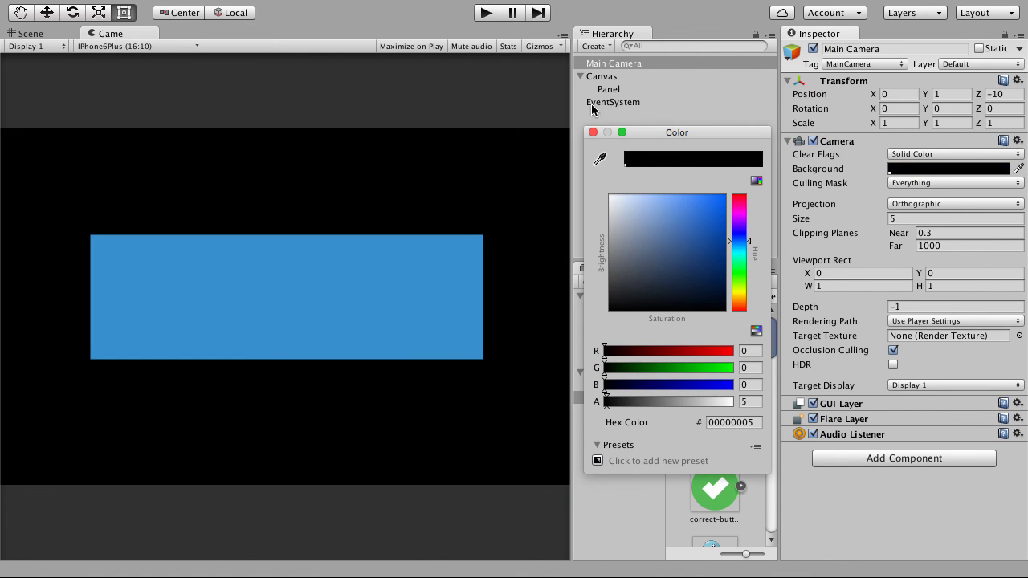
{"action": "left_click", "coordinate": [593, 132]}
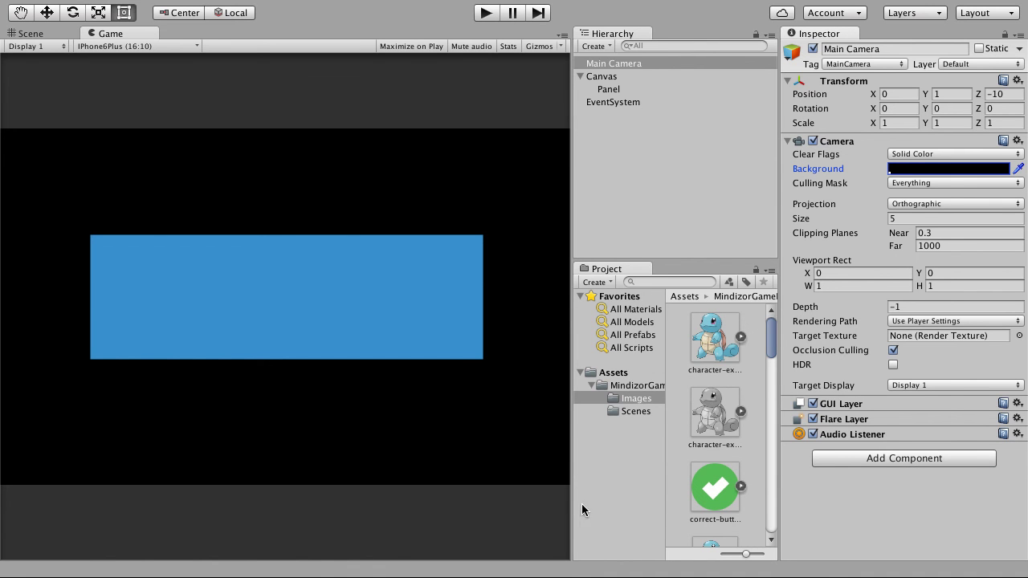
Select the Panel and dock the Scene view below the Game view so both are visible together.
{"action": "left_click", "coordinate": [610, 90]}
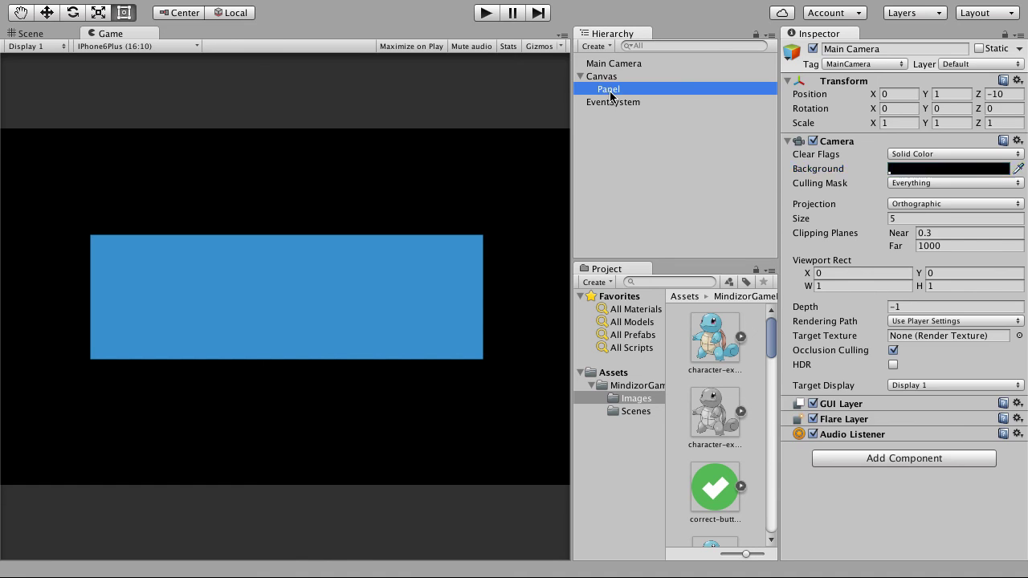
{"action": "left_click", "coordinate": [42, 31]}
{"action": "left_click_drag", "start_coordinate": [24, 34], "coordinate": [306, 451]}
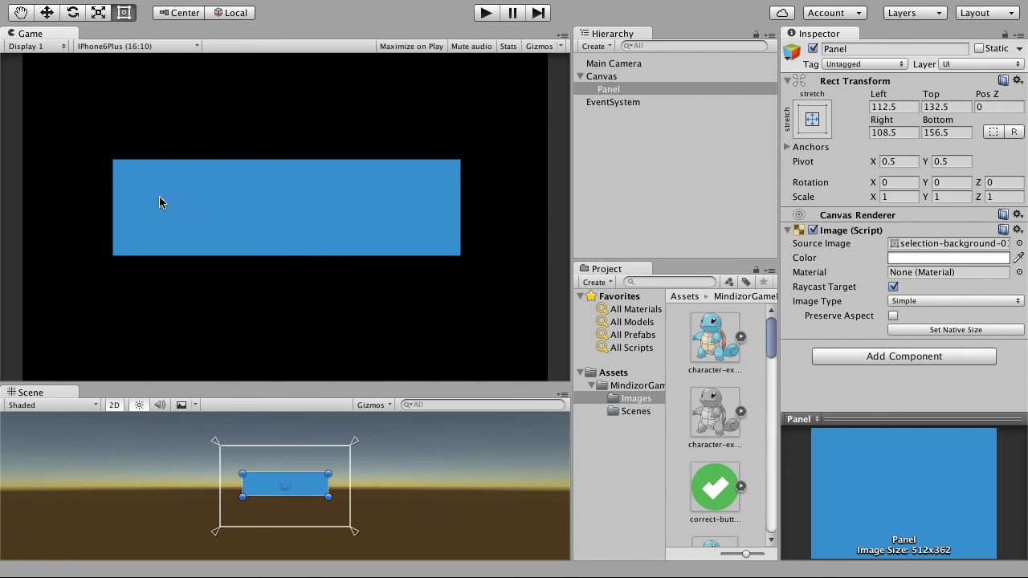
Stretch all four edges of the Panel to the canvas borders in the Scene view, and adjust the divider between the Game and Scene views.
{"action": "left_click_drag", "start_coordinate": [298, 474], "coordinate": [298, 446]}
{"action": "left_click_drag", "start_coordinate": [292, 497], "coordinate": [291, 528]}
{"action": "left_click_drag", "start_coordinate": [330, 496], "coordinate": [351, 488]}
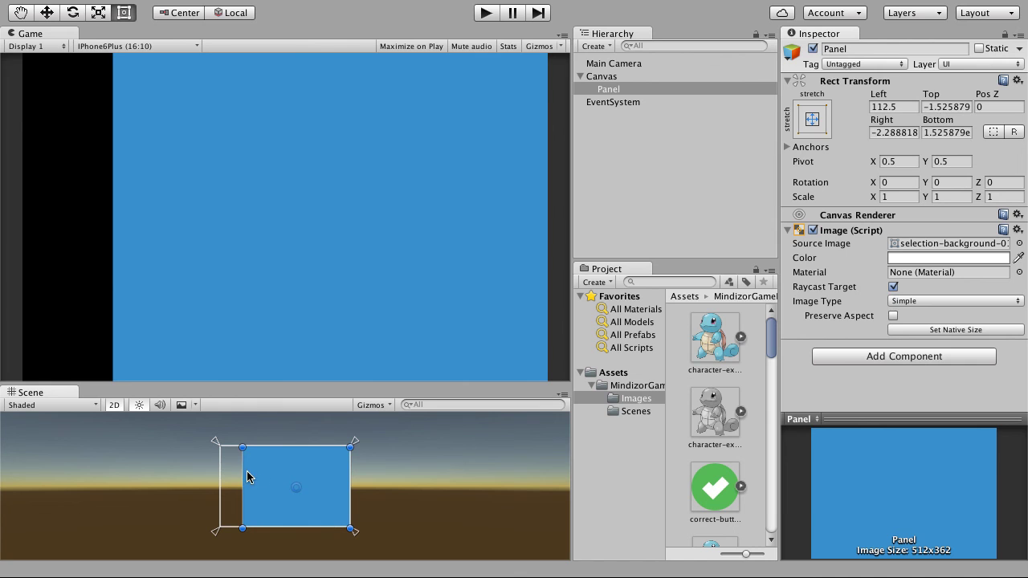
{"action": "left_click_drag", "start_coordinate": [245, 473], "coordinate": [220, 474]}
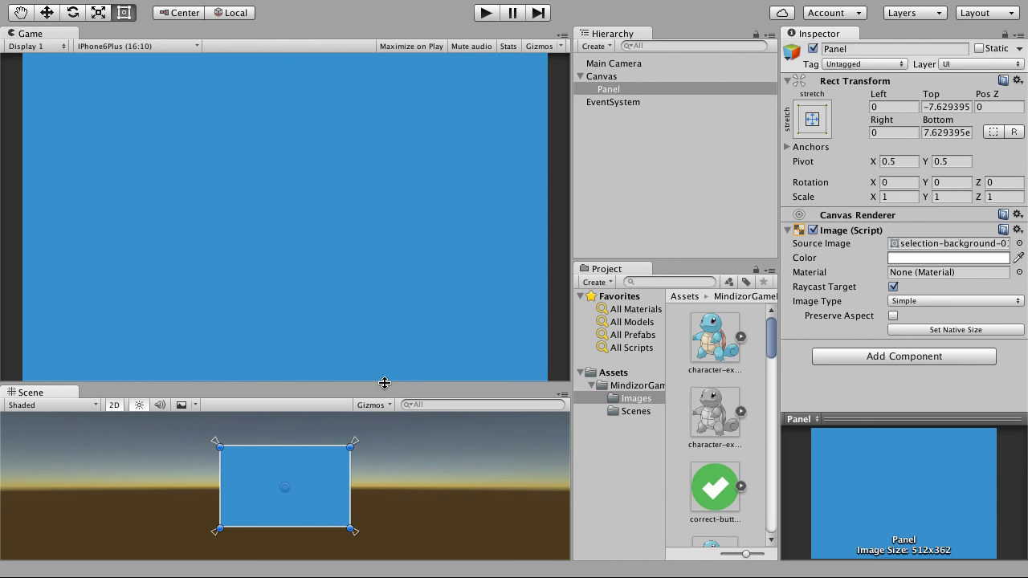
{"action": "left_click_drag", "start_coordinate": [375, 385], "coordinate": [391, 412]}
{"action": "left_click_drag", "start_coordinate": [306, 383], "coordinate": [335, 394]}
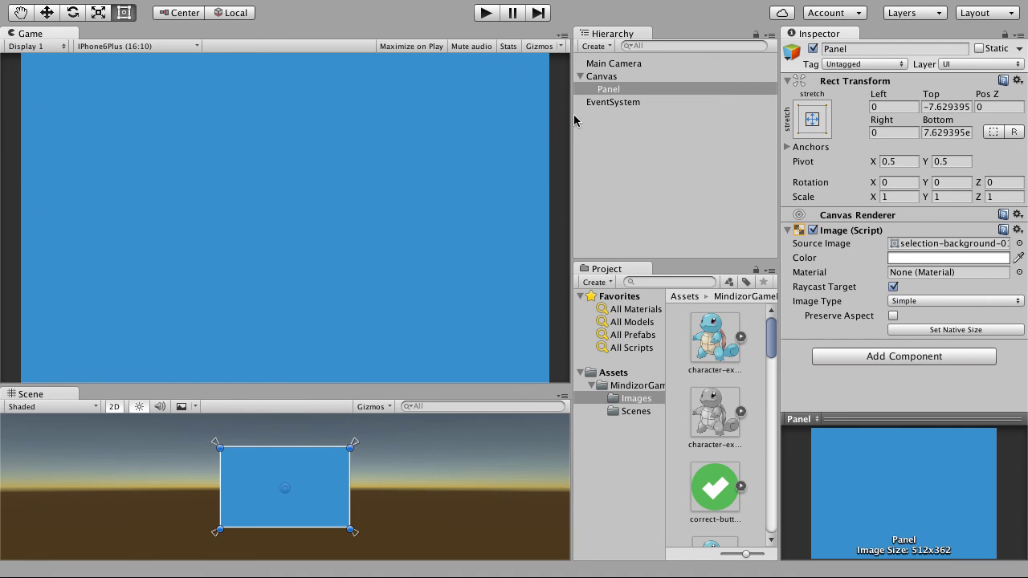
Review the Canvas, its Panel and the character-example-01 sprite's import settings, and return to the Panel's Image component.
{"action": "left_click", "coordinate": [615, 89]}
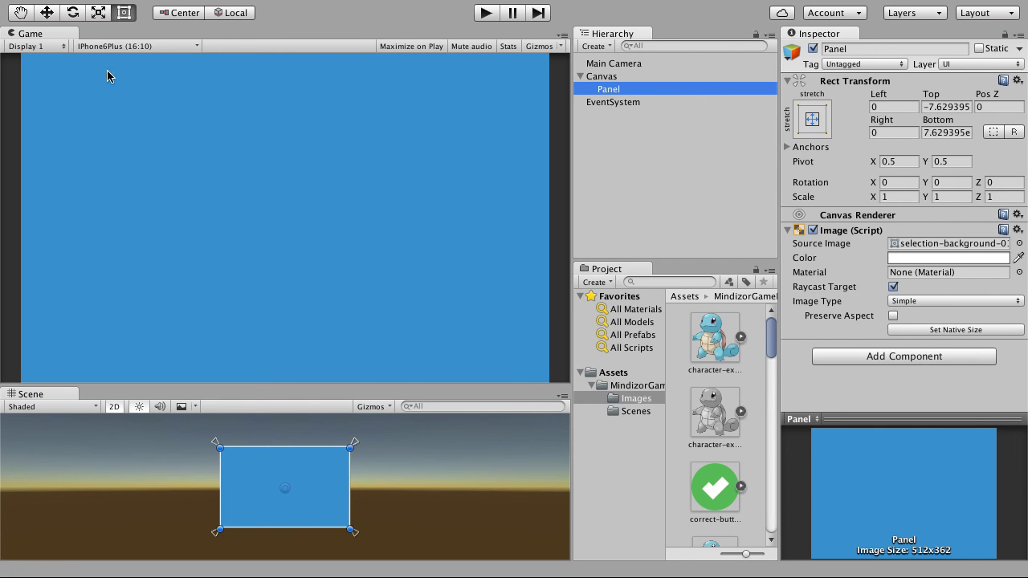
{"action": "left_click", "coordinate": [30, 35]}
{"action": "left_click", "coordinate": [40, 394]}
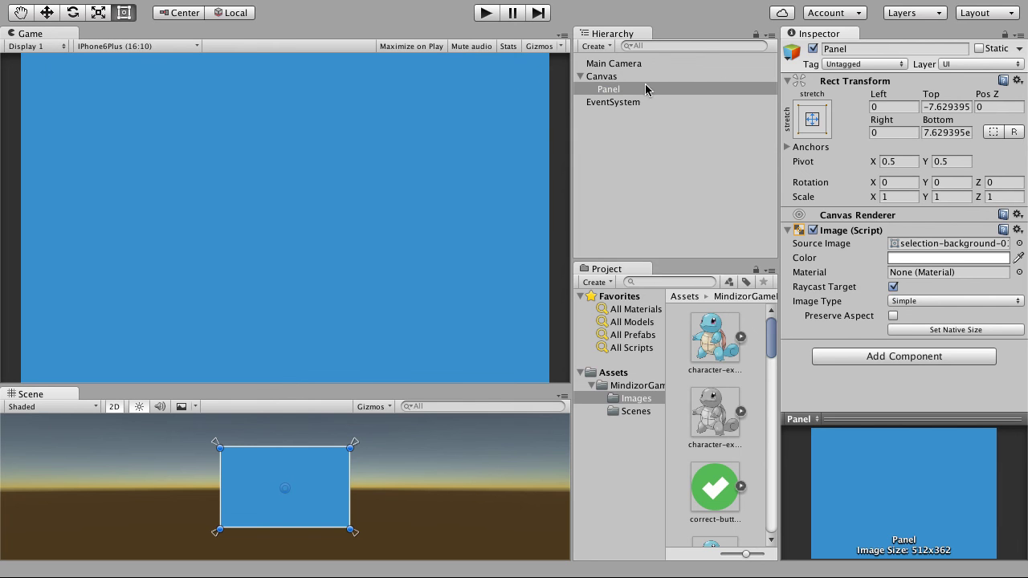
{"action": "left_click", "coordinate": [595, 77]}
{"action": "left_click", "coordinate": [594, 91]}
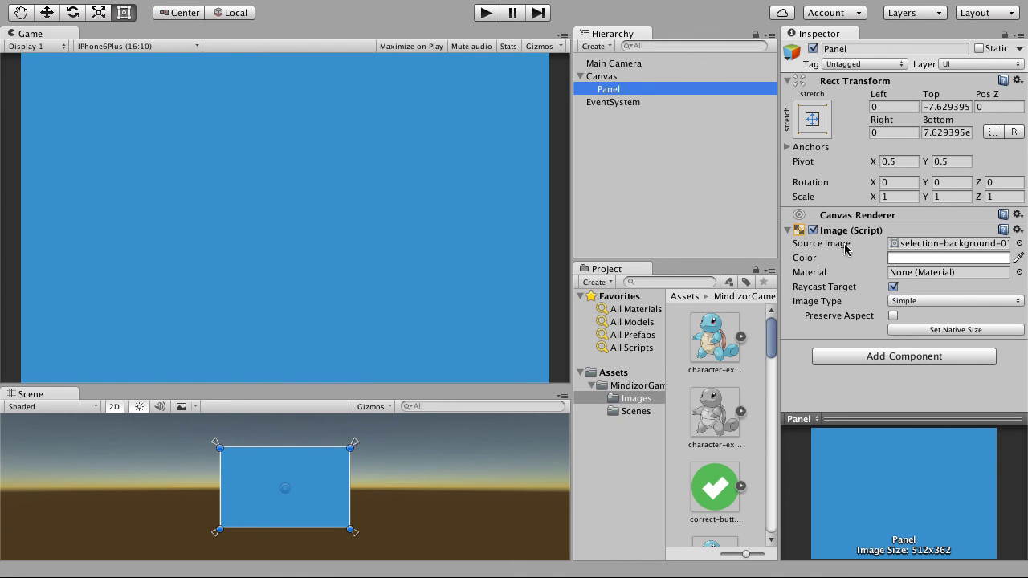
{"action": "left_click", "coordinate": [713, 342]}
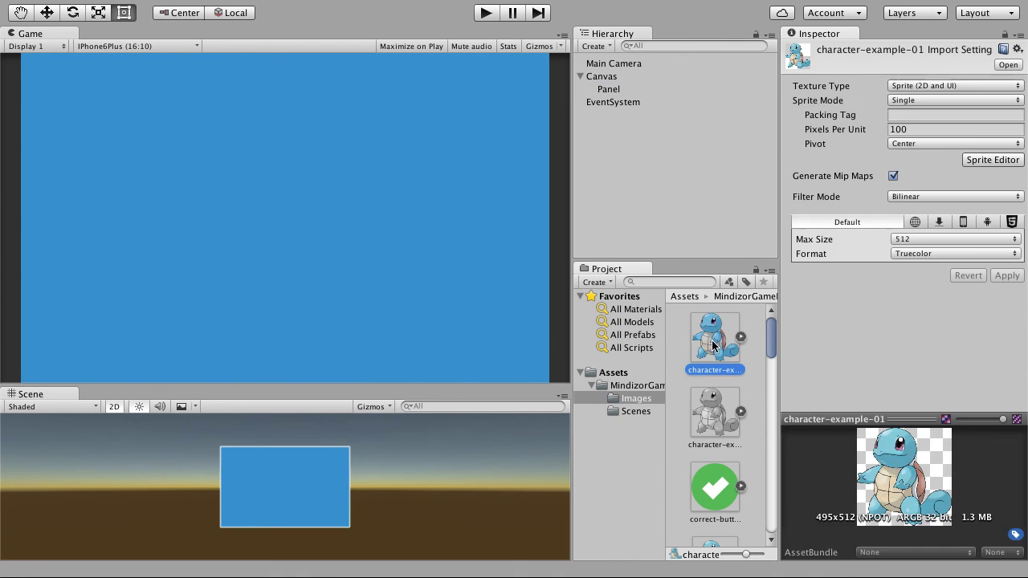
{"action": "left_click", "coordinate": [612, 89]}
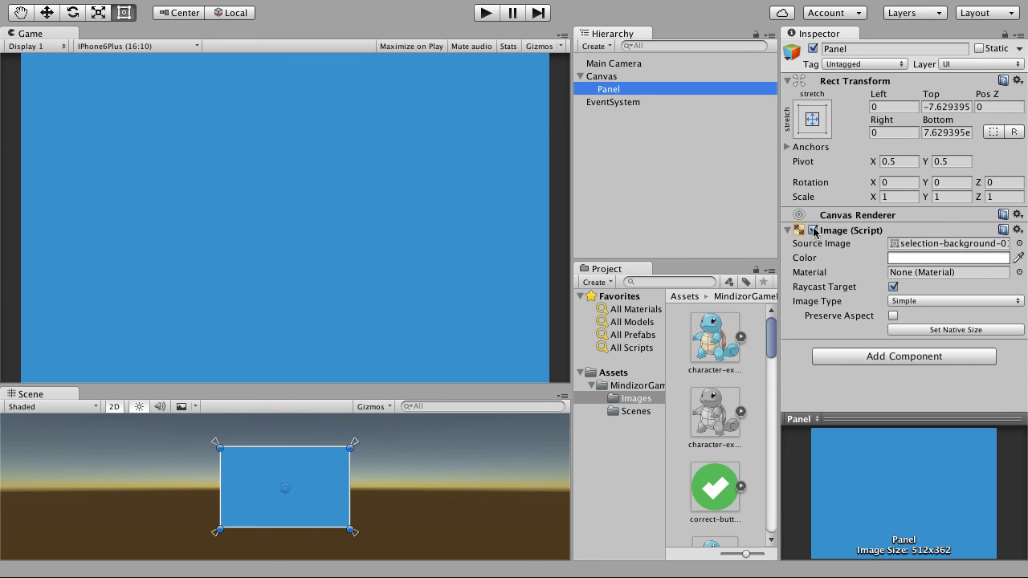
Disable and re-enable the Panel's Image component repeatedly to compare its effect in the Game view, leaving it enabled.
{"action": "left_click", "coordinate": [813, 233]}
{"action": "left_click", "coordinate": [814, 232]}
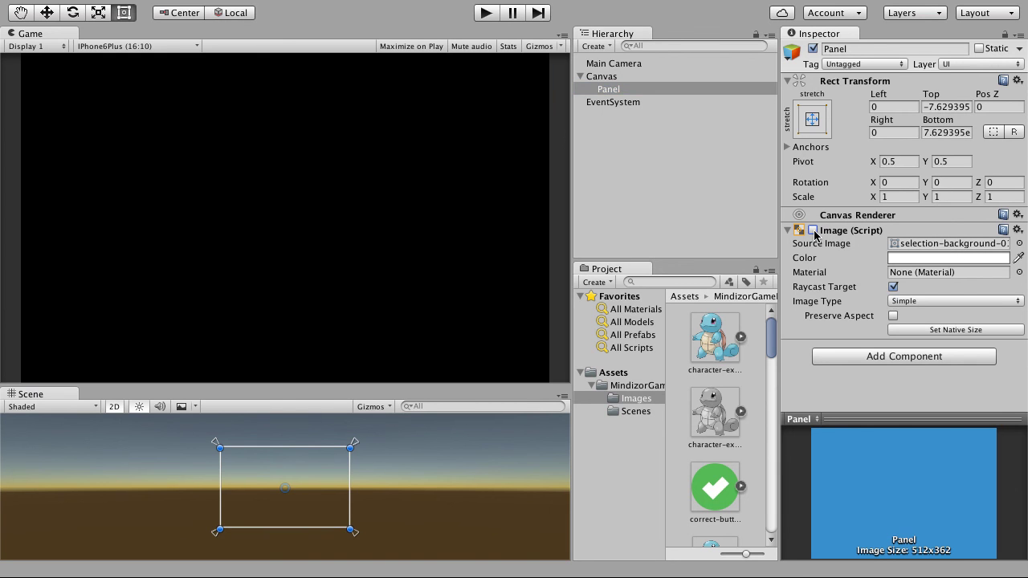
{"action": "left_click", "coordinate": [813, 232]}
{"action": "left_click", "coordinate": [813, 233]}
{"action": "left_click", "coordinate": [814, 232]}
{"action": "left_click", "coordinate": [813, 232]}
{"action": "left_click", "coordinate": [814, 232]}
{"action": "left_click", "coordinate": [813, 232]}
{"action": "left_click", "coordinate": [813, 232]}
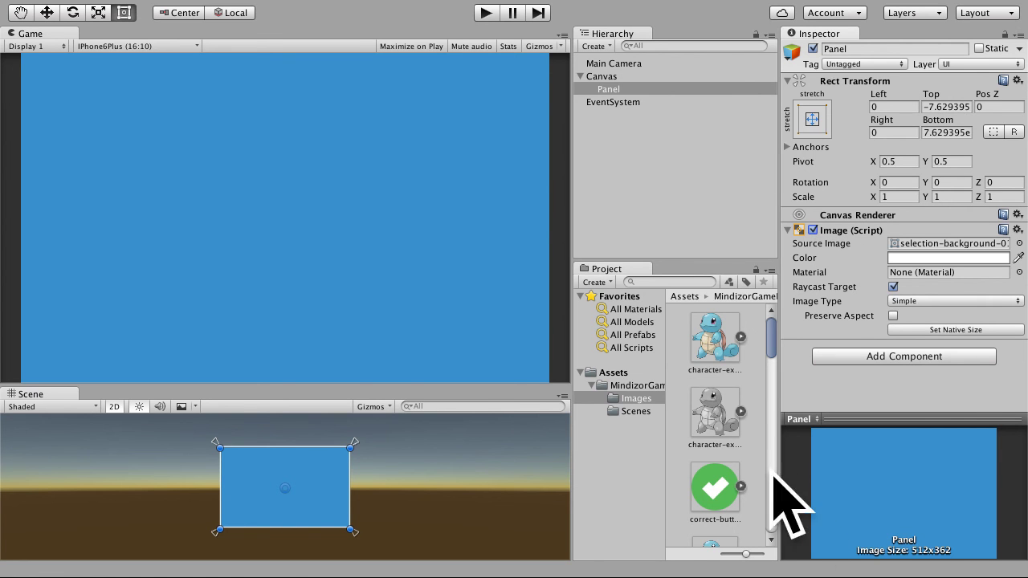
Examine the import settings of the character-example-01-bw and character-example-01 sprites in the Images folder.
{"action": "scroll", "coordinate": [719, 417], "scroll_direction": "down", "scroll_amount": 1}
{"action": "left_click", "coordinate": [727, 389]}
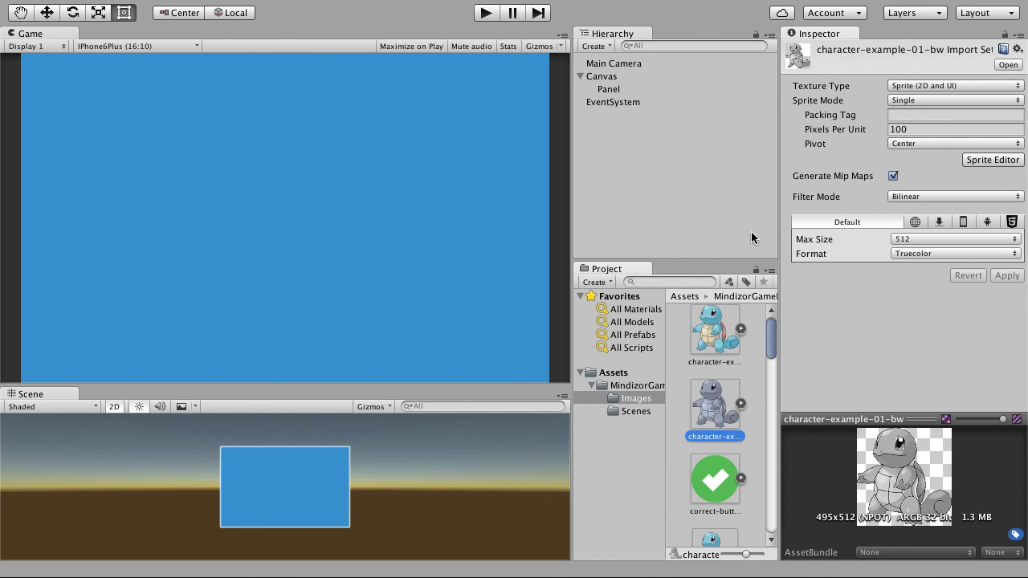
{"action": "left_click", "coordinate": [718, 352]}
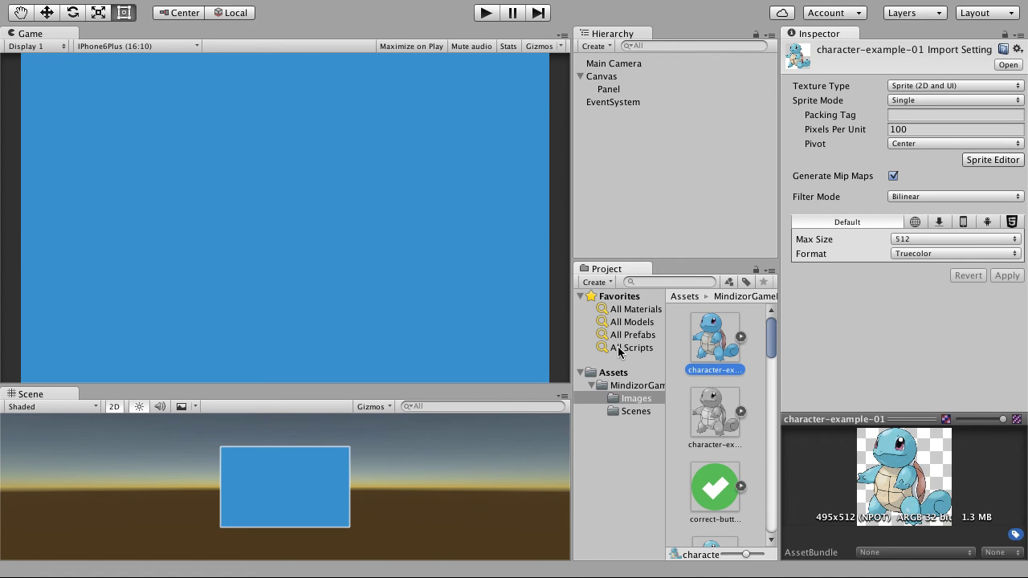
{"action": "scroll", "coordinate": [689, 346], "scroll_direction": "down", "scroll_amount": 1}
{"action": "scroll", "coordinate": [688, 347], "scroll_direction": "up", "scroll_amount": 1}
Try the Perspective projection on the Main Camera and set it back to Orthographic.
{"action": "left_click", "coordinate": [604, 65]}
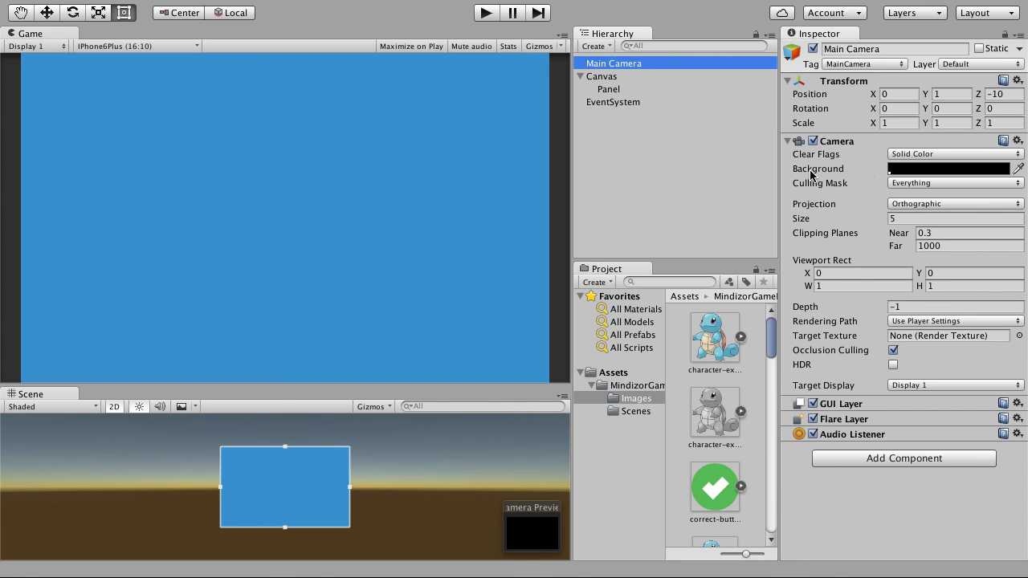
{"action": "left_click", "coordinate": [923, 206]}
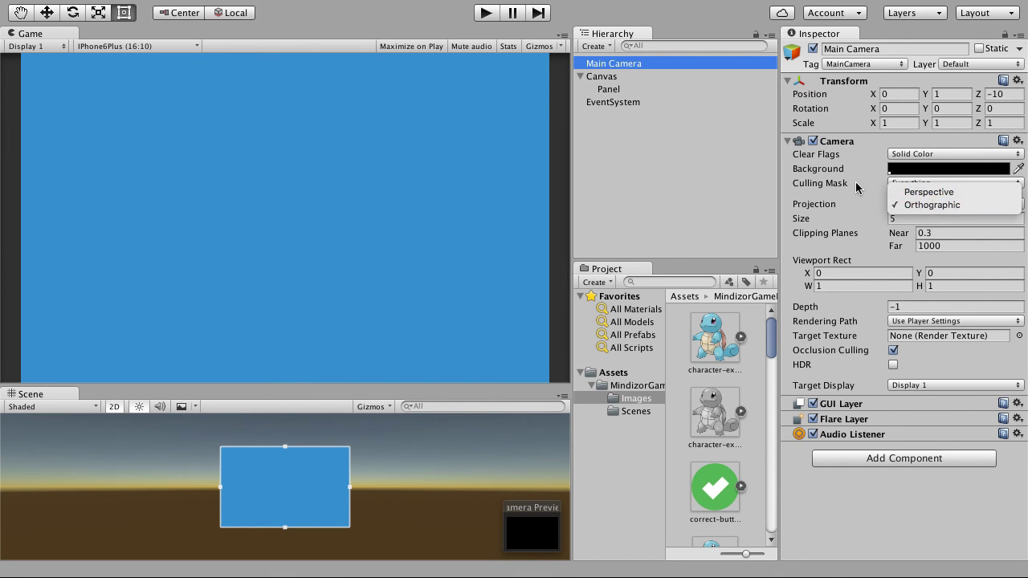
{"action": "left_click", "coordinate": [916, 206]}
{"action": "left_click", "coordinate": [927, 206]}
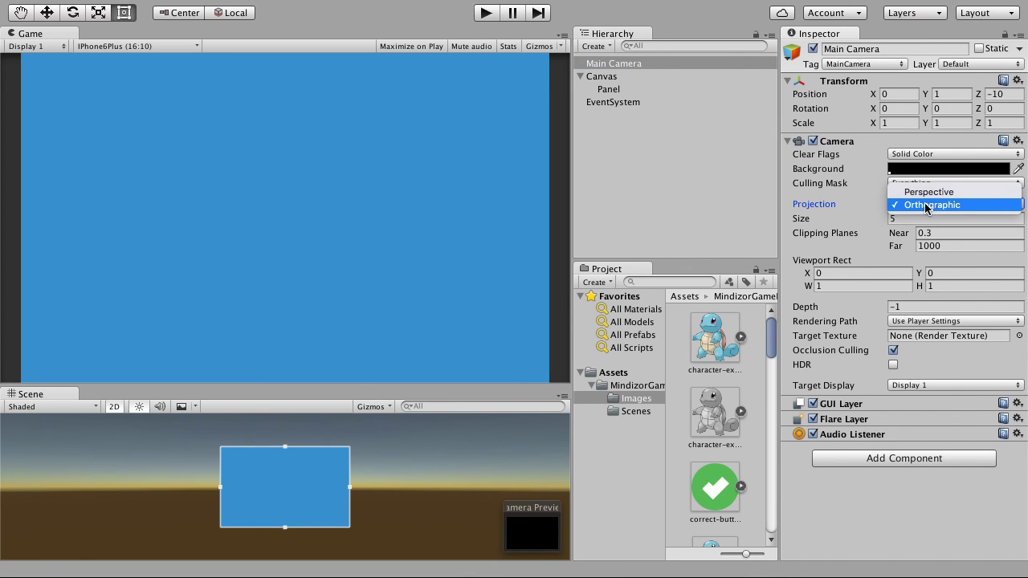
{"action": "left_click", "coordinate": [929, 195]}
{"action": "left_click", "coordinate": [924, 204]}
{"action": "left_click", "coordinate": [924, 217]}
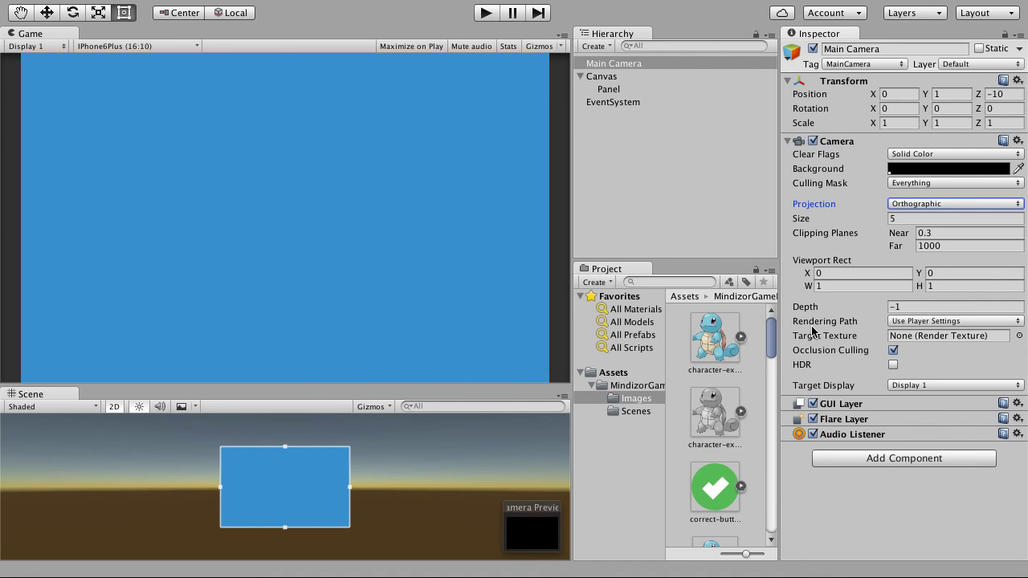
Review the Canvas and Panel settings and browse through the sprites in the Images folder.
{"action": "left_click", "coordinate": [596, 78]}
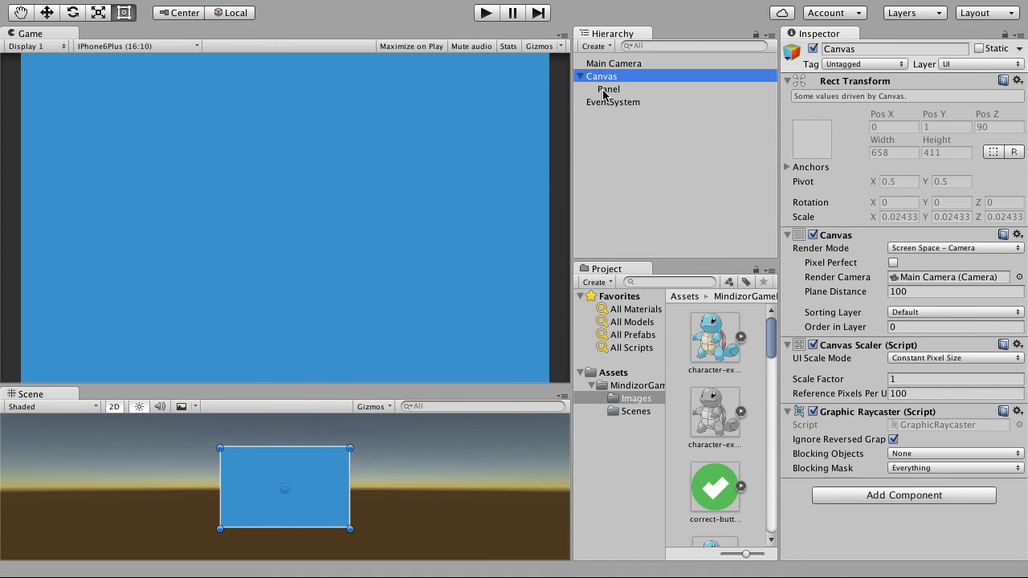
{"action": "left_click", "coordinate": [606, 90]}
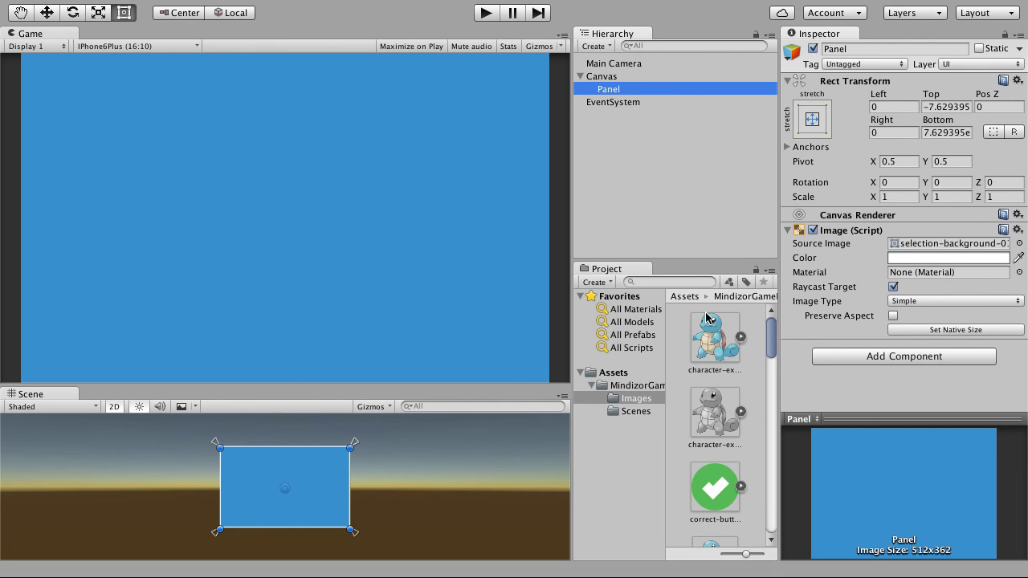
{"action": "scroll", "coordinate": [739, 410], "scroll_direction": "down", "scroll_amount": 15}
{"action": "scroll", "coordinate": [724, 412], "scroll_direction": "up", "scroll_amount": 4}
{"action": "scroll", "coordinate": [724, 411], "scroll_direction": "up", "scroll_amount": 5}
Take the Unity window out of full screen and minimize it to reveal the desktop.
{"action": "mouse_move", "coordinate": [82, 2]}
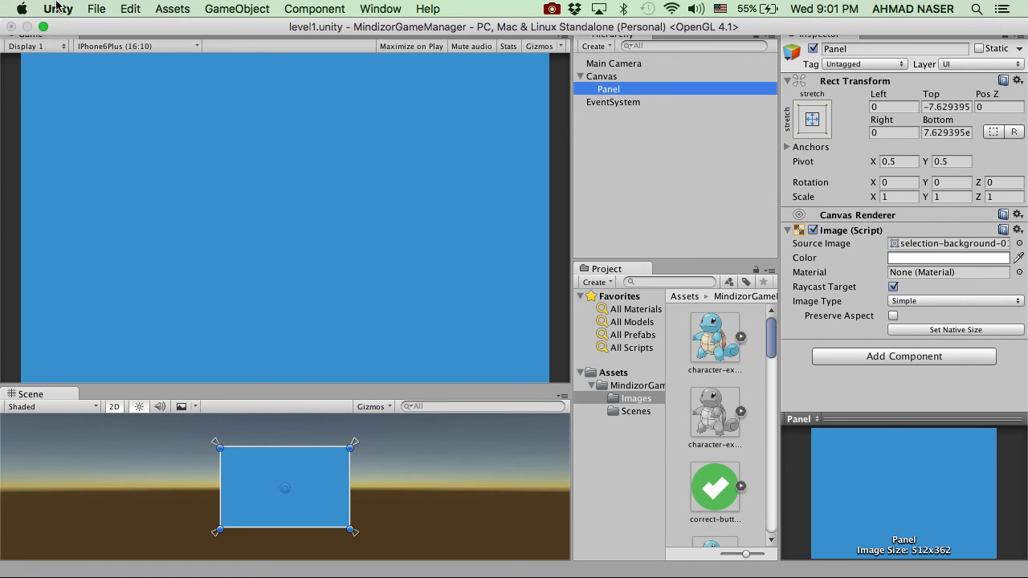
{"action": "left_click", "coordinate": [45, 30]}
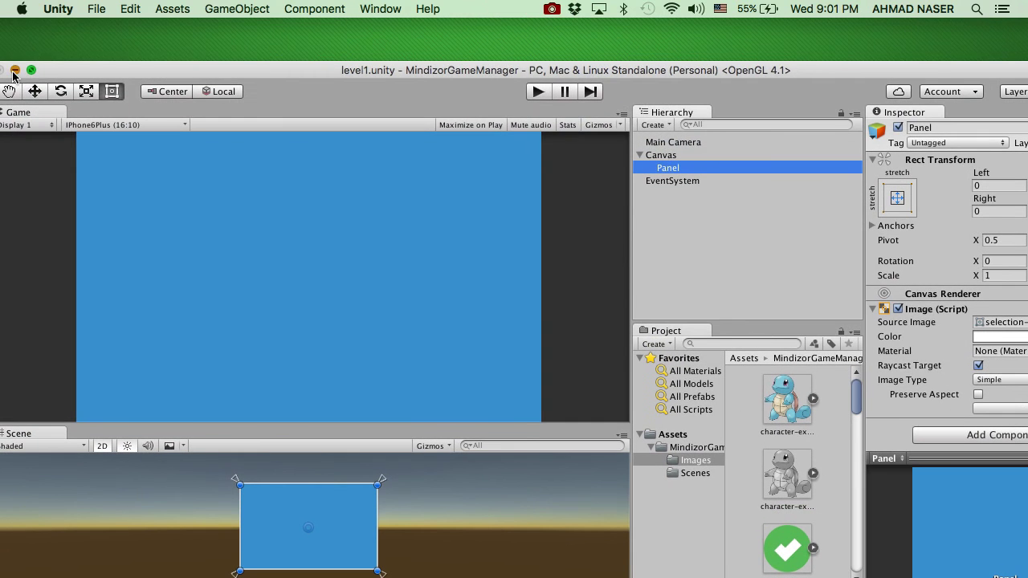
{"action": "key", "text": "super+m"}
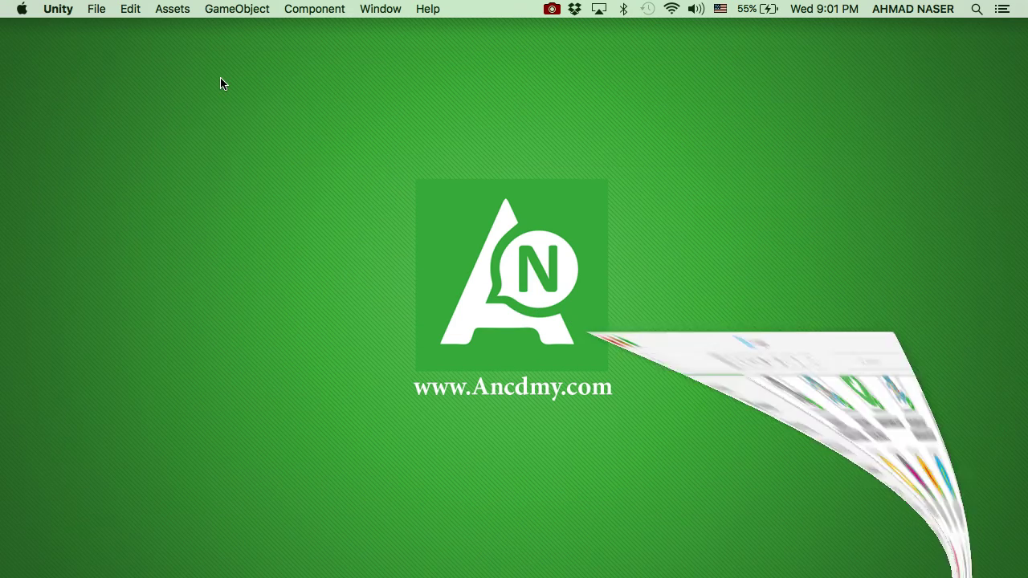